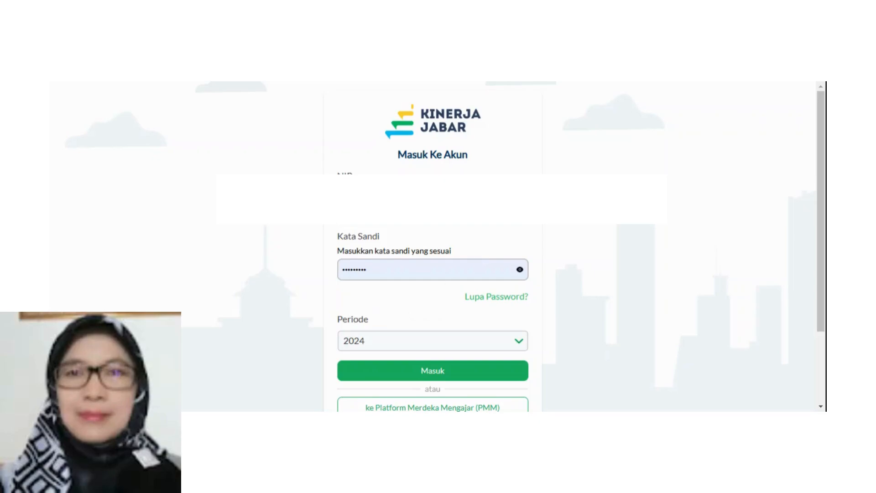
# Log in for the 2025 period, dismiss the news announcement and open the Input SKP Utama page.
pyautogui.click(380, 344)
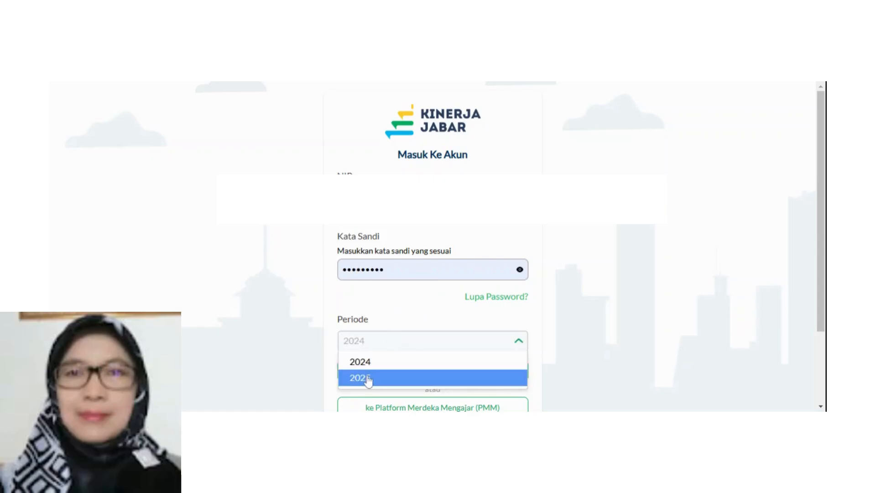
pyautogui.click(369, 379)
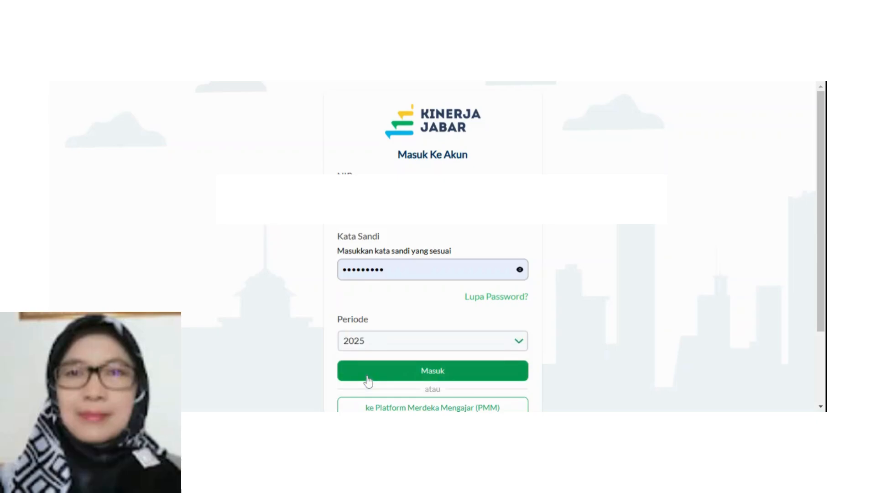
pyautogui.click(448, 377)
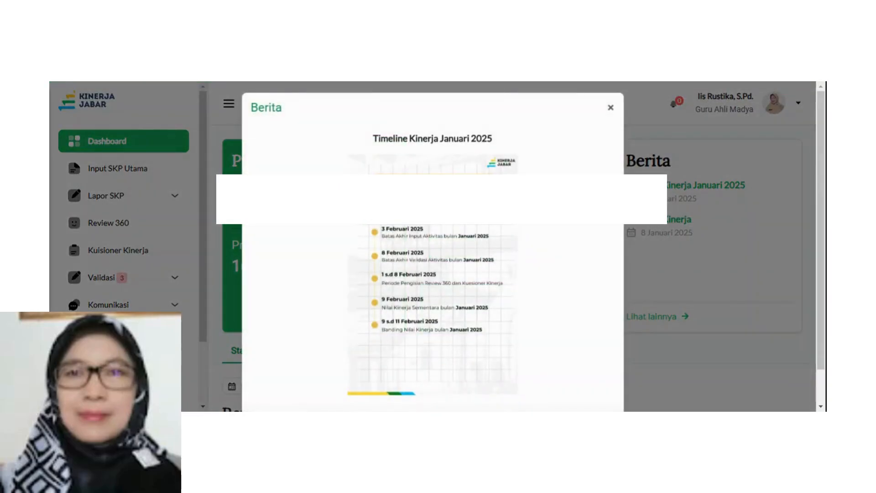
pyautogui.click(612, 108)
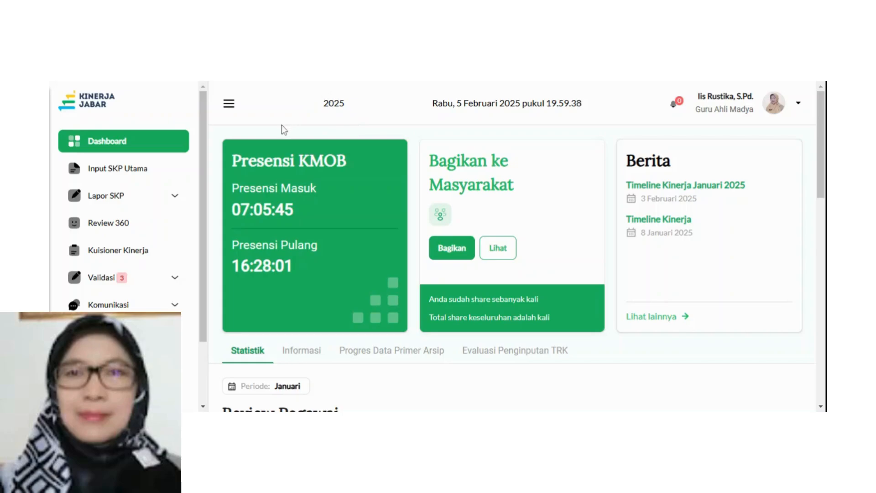
pyautogui.click(137, 173)
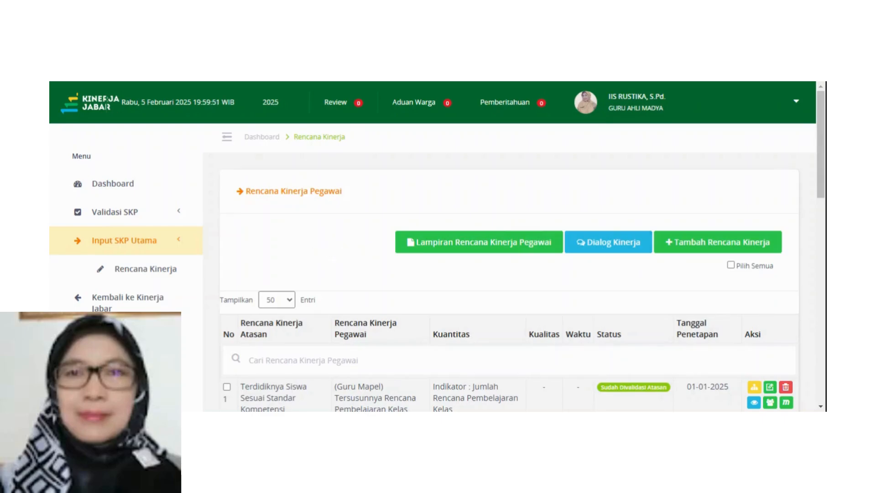
# Examine the employee performance plans in the Rencana Kinerja Pegawai list, including their indicators and validation status.
pyautogui.scroll(-5, 815, 242)
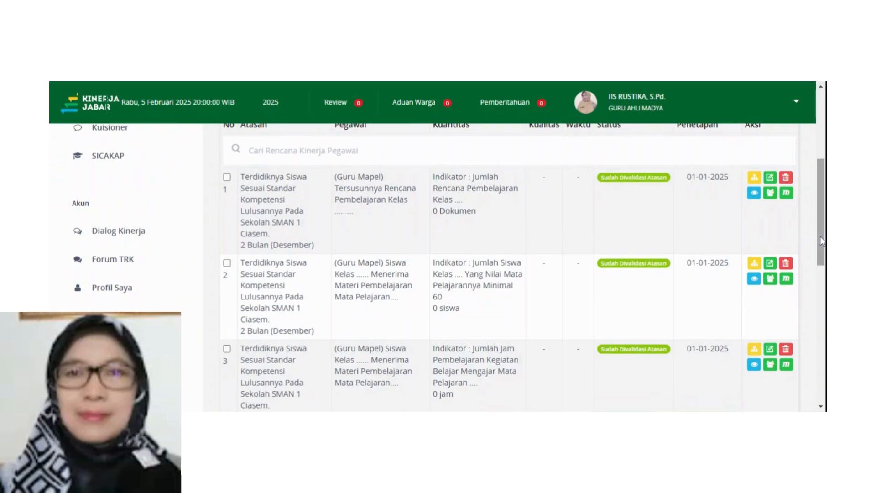
pyautogui.moveTo(821, 238); pyautogui.dragTo(824, 280)
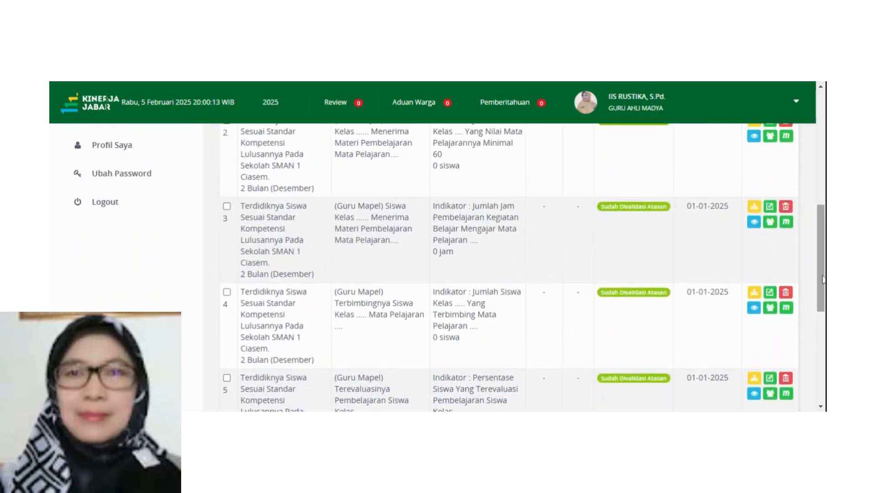
pyautogui.click(821, 87)
pyautogui.click(821, 86)
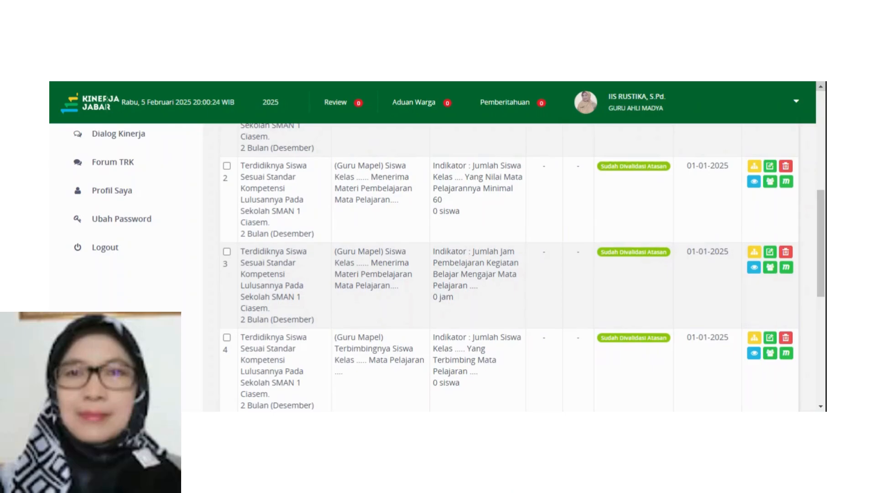
pyautogui.click(821, 87)
pyautogui.click(821, 88)
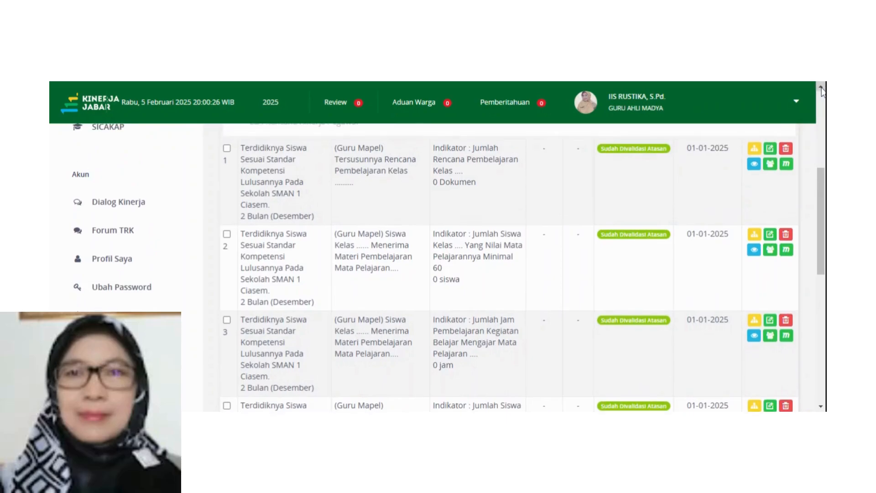
pyautogui.click(821, 87)
pyautogui.click(821, 408)
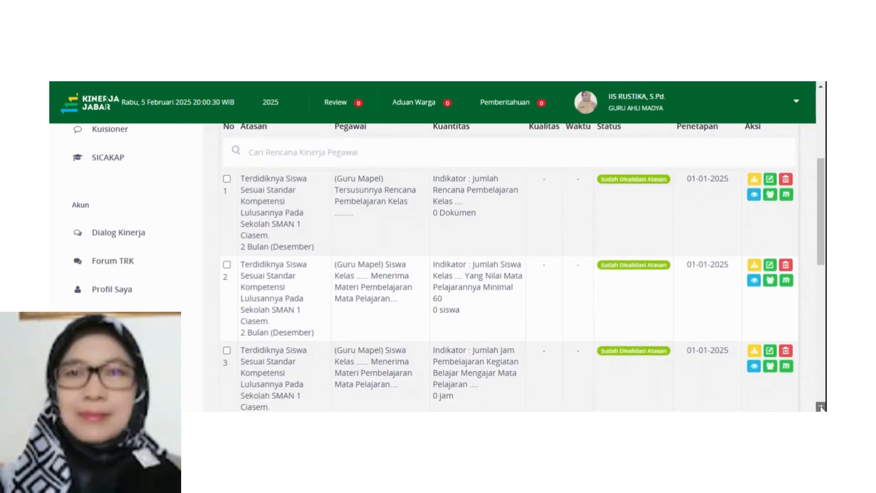
pyautogui.click(821, 408)
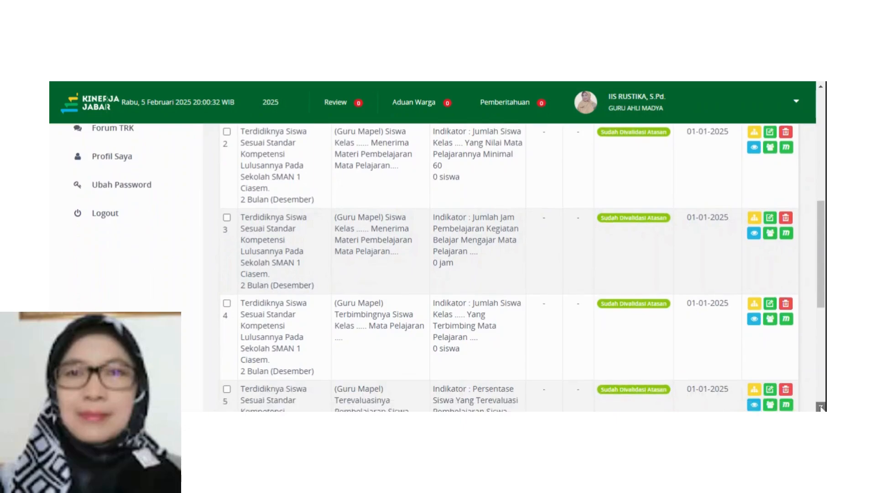
# Delete the two Guru BK performance plans, on counselling needs and on guiding students' personality and social development.
pyautogui.click(822, 408)
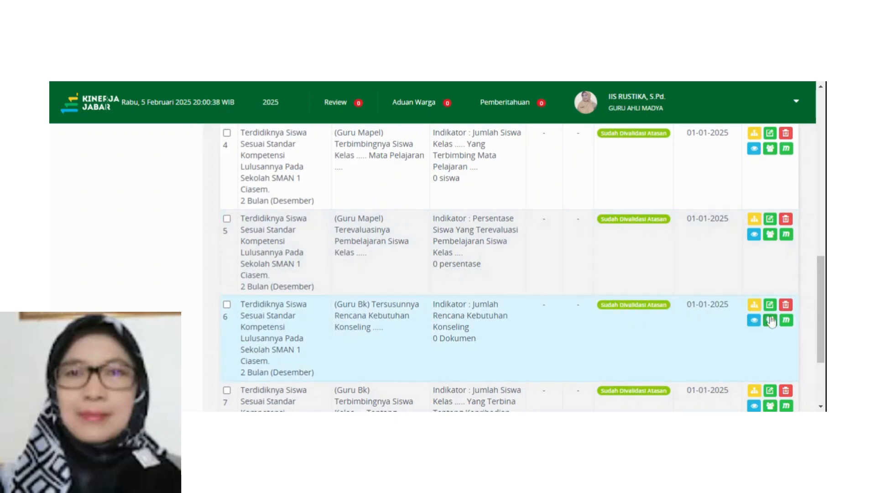
pyautogui.click(785, 306)
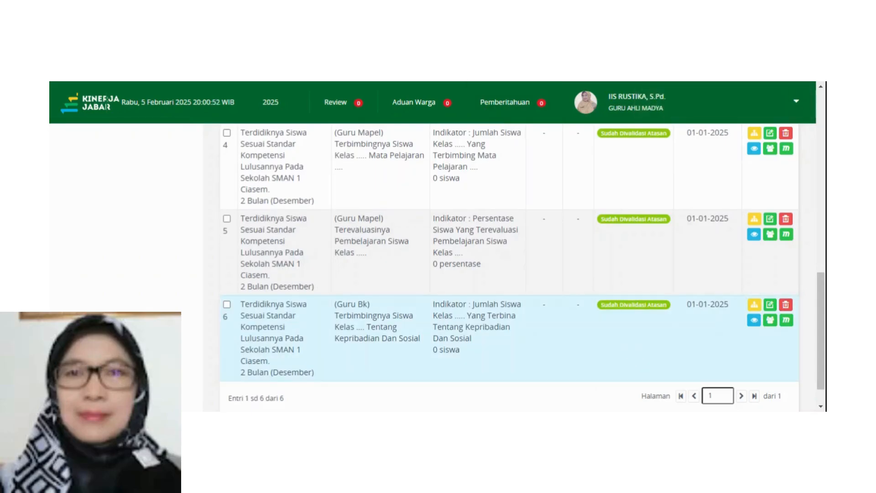
pyautogui.click(786, 305)
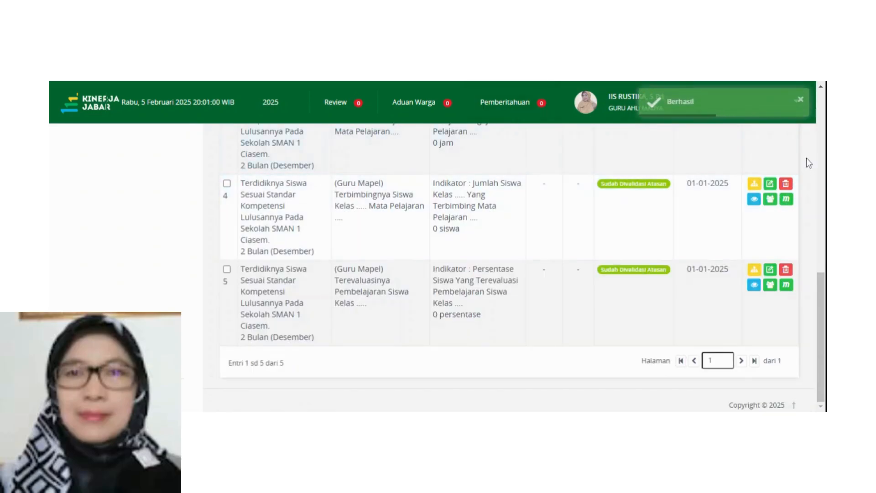
# Edit the first performance plan so its Rencana Kinerja reads "Tersusunnya Rencana Pembelajaran Kelas XII", without the Guru Mapel prefix.
pyautogui.click(821, 87)
pyautogui.scroll(5, 821, 89)
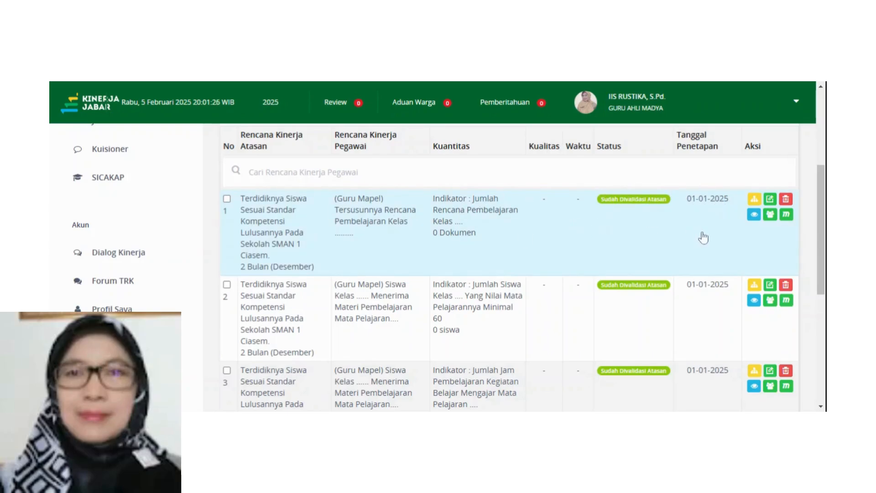
pyautogui.click(770, 200)
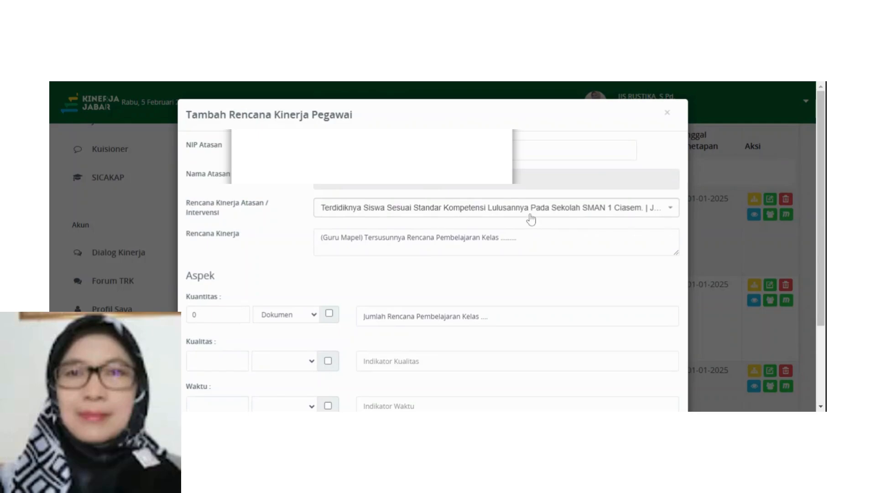
pyautogui.click(517, 238)
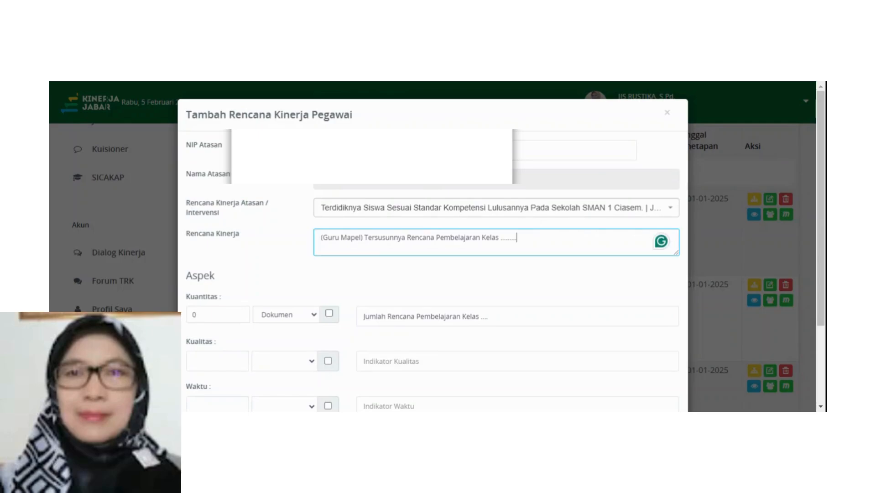
pyautogui.press('BackSpace')
pyautogui.press('BackSpace')
pyautogui.press('BackSpace')
pyautogui.hotkey('shift', 'Home')
pyautogui.press('BackSpace')
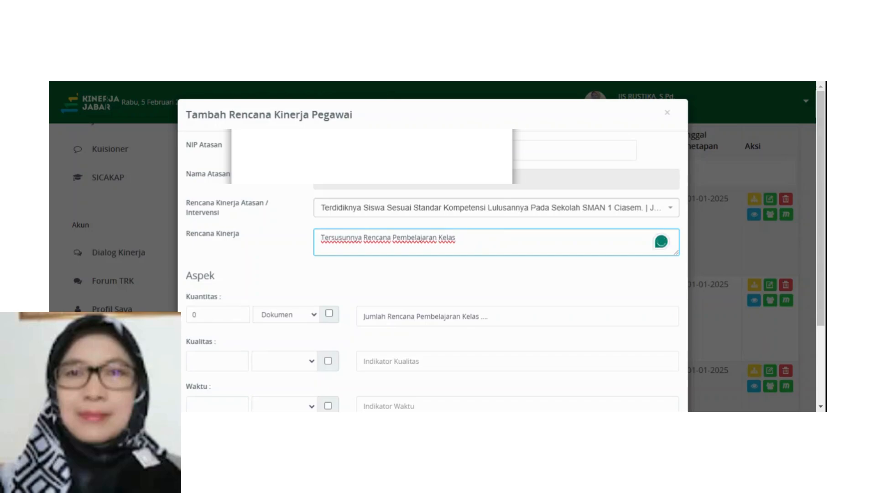
pyautogui.write('XII')
# Set the plan's Kuantitas target to 2 and replace the dotted placeholder in its indicator with XII.
pyautogui.click(196, 315)
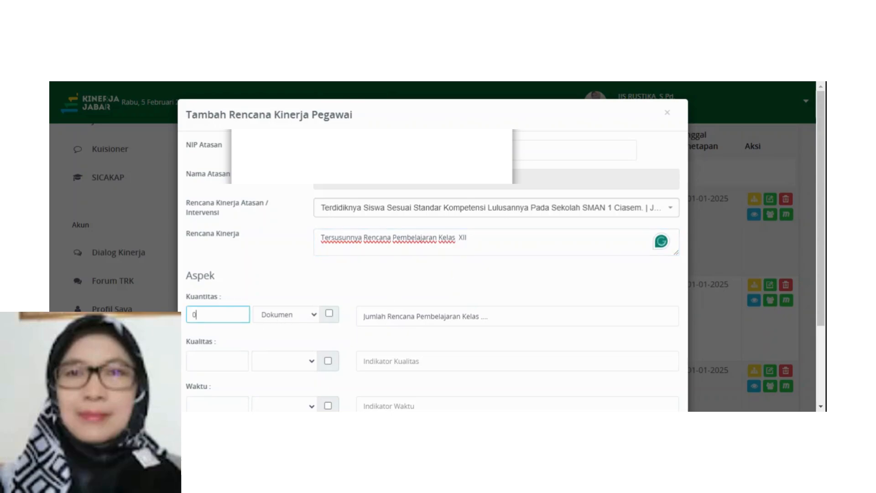
pyautogui.press('BackSpace')
pyautogui.write('2')
pyautogui.click(488, 317)
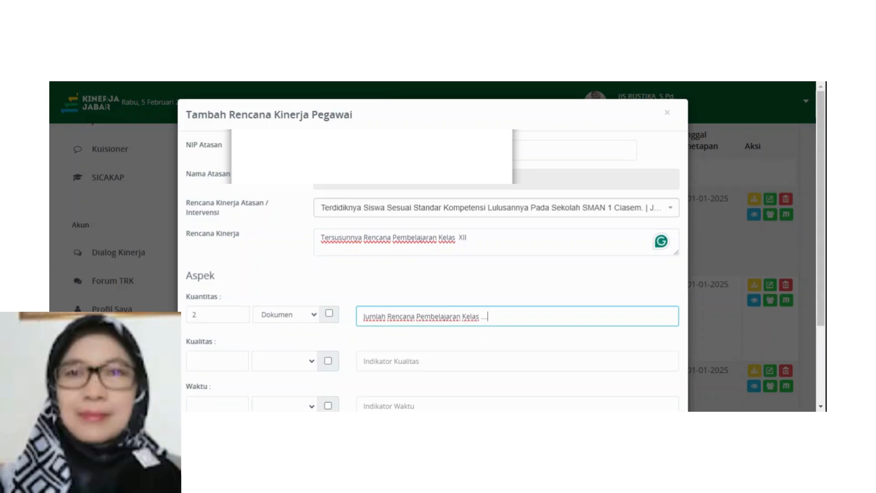
pyautogui.press('BackSpace')
pyautogui.press('BackSpace')
pyautogui.press('BackSpace')
pyautogui.press('BackSpace')
pyautogui.press('BackSpace')
pyautogui.write('XII')
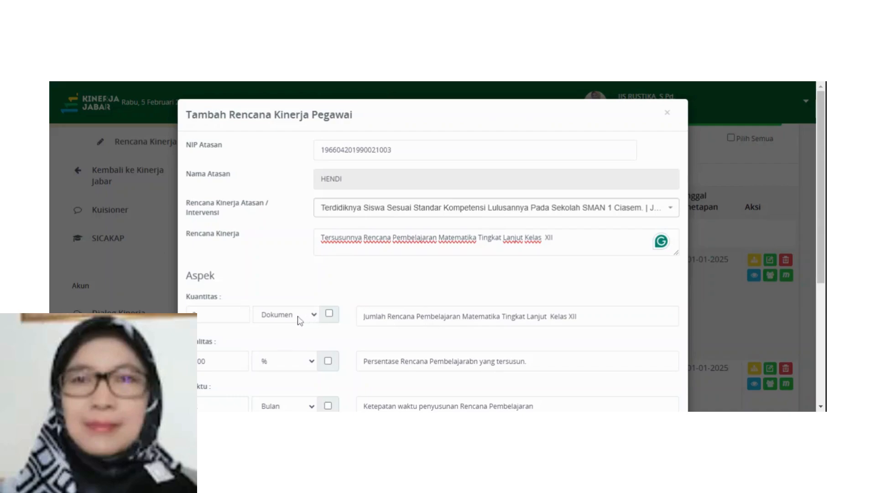
# Copy the Kuantitas indicator text into the Januari indicator under Rencana Kinerja Bulanan / Rencana Aksi.
pyautogui.click(821, 406)
pyautogui.scroll(-3, 821, 402)
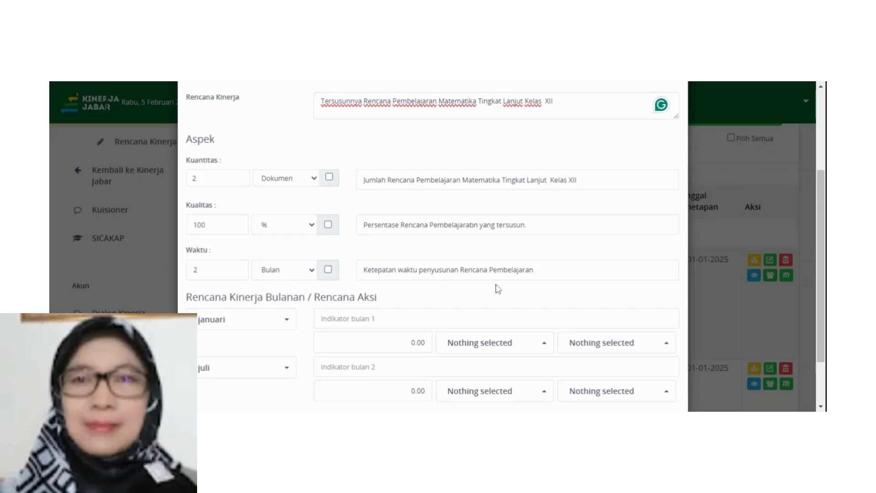
pyautogui.click(821, 406)
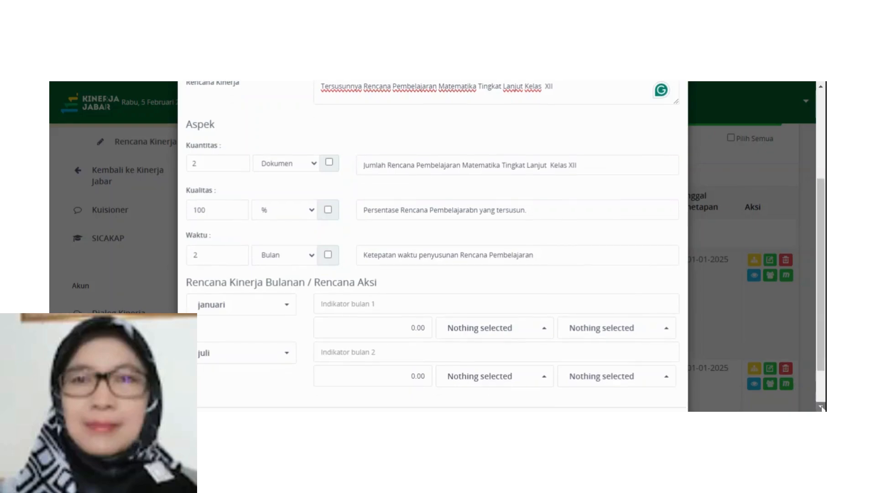
pyautogui.click(820, 406)
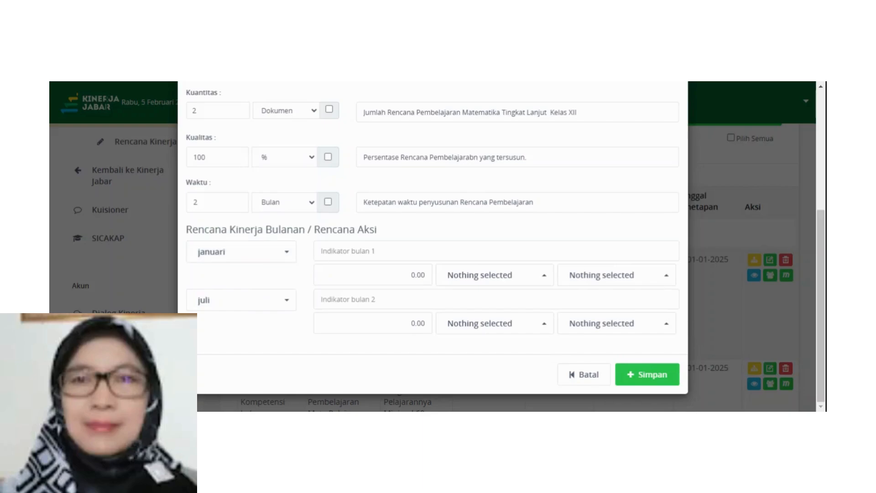
pyautogui.click(364, 112)
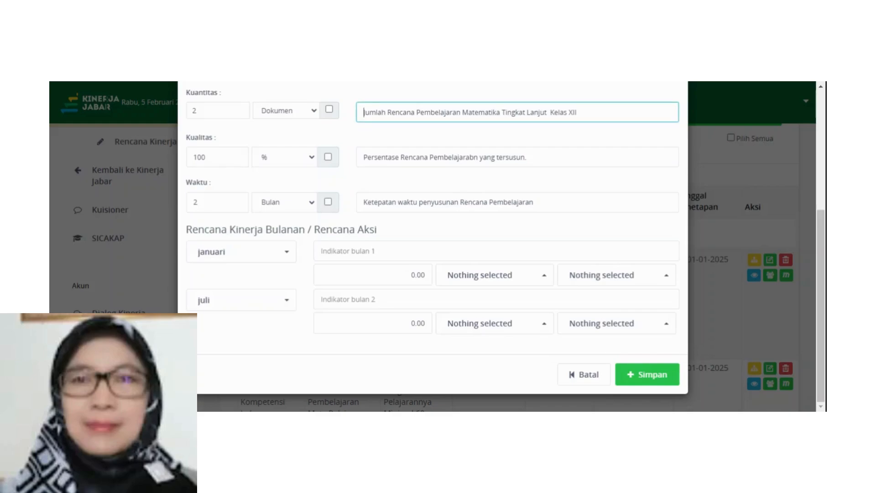
pyautogui.hotkey('ctrl', 'a')
pyautogui.hotkey('ctrl', 'c')
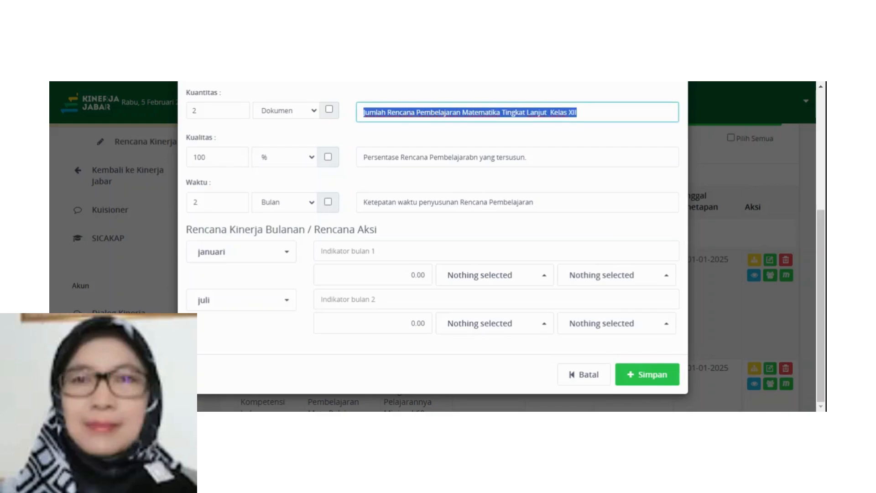
pyautogui.click(322, 251)
pyautogui.hotkey('ctrl', 'v')
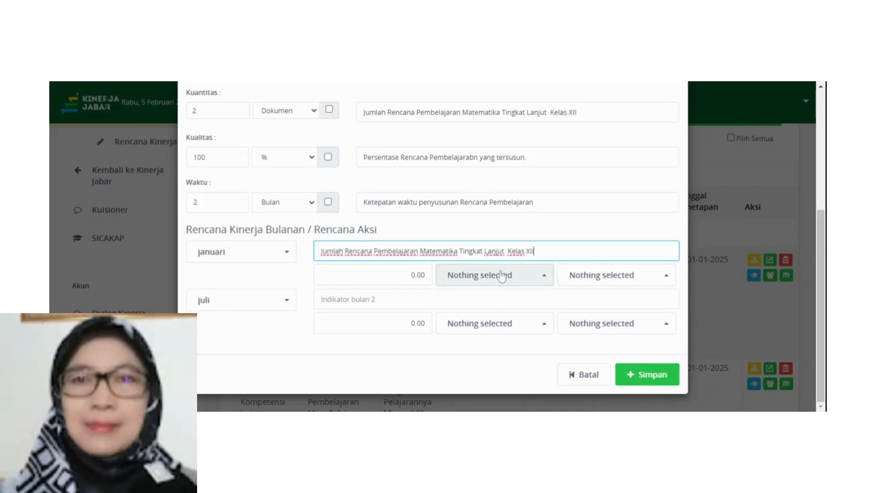
# Set the Januari action plan target to 1 with the unit Dokumen and a percentage of 100%.
pyautogui.click(413, 275)
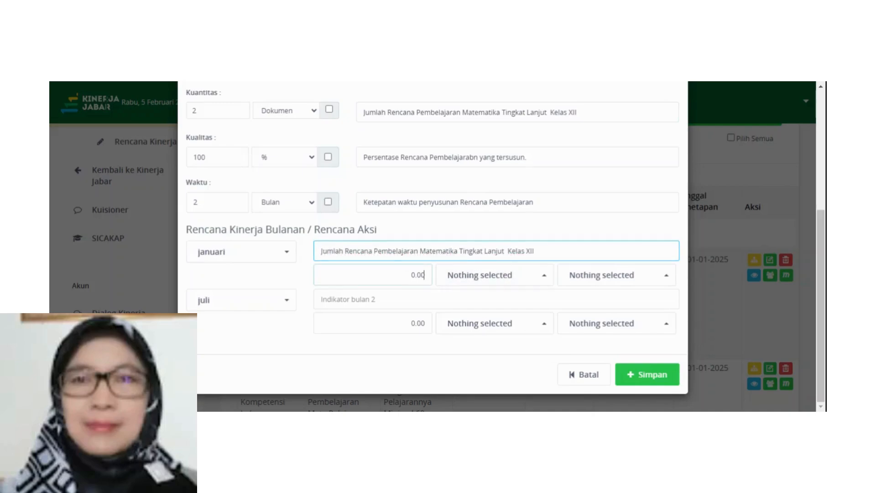
pyautogui.write('1')
pyautogui.click(484, 280)
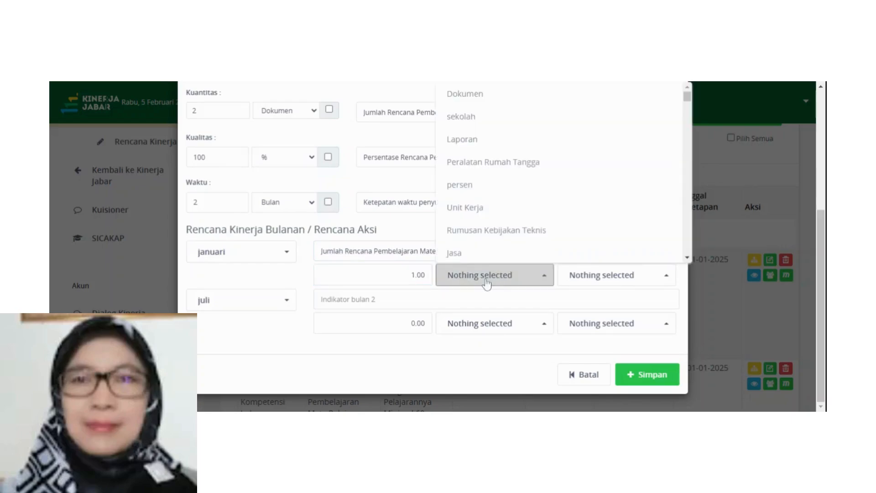
pyautogui.click(466, 96)
pyautogui.click(593, 279)
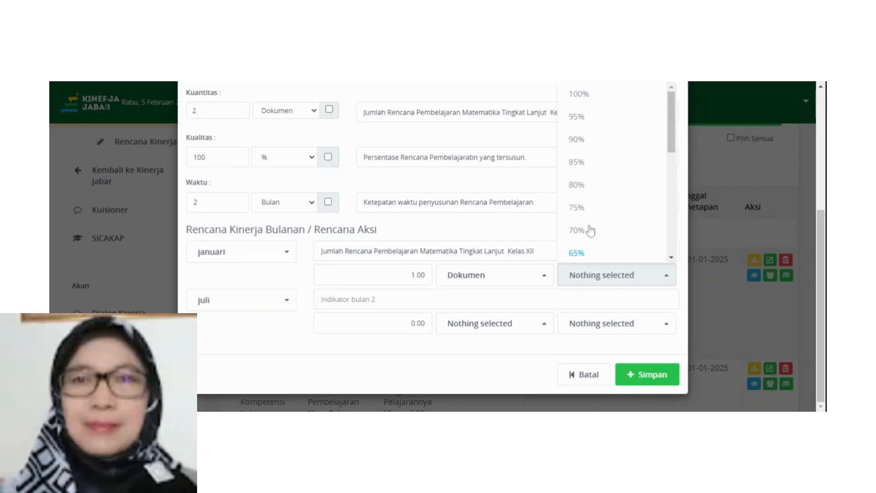
pyautogui.click(576, 94)
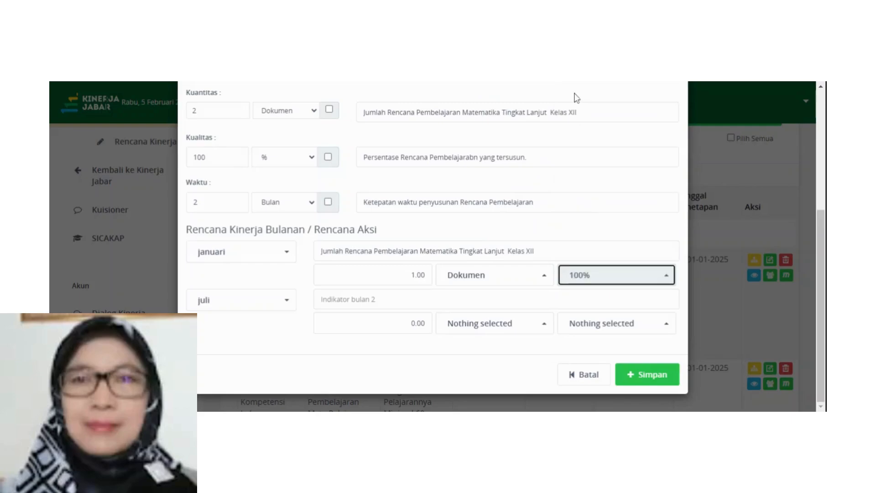
# Reselect Juli as the second month of the monthly action plan and Januari as the first.
pyautogui.click(267, 308)
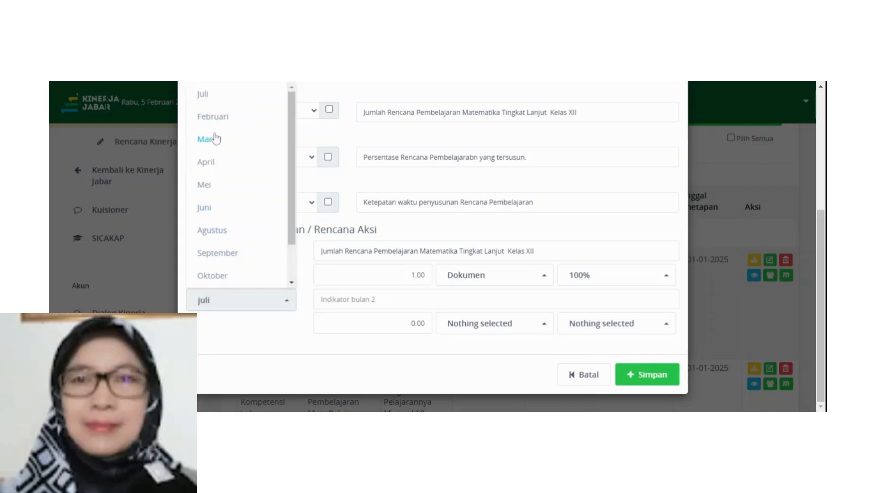
pyautogui.click(203, 97)
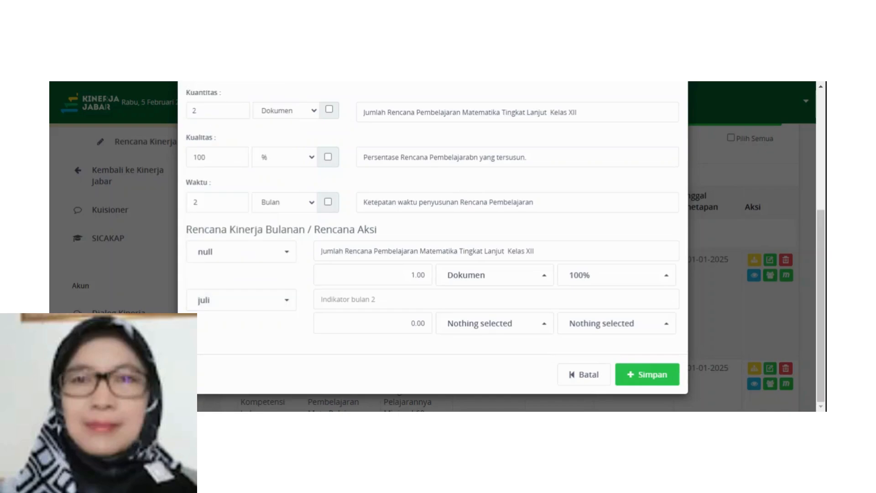
pyautogui.click(239, 254)
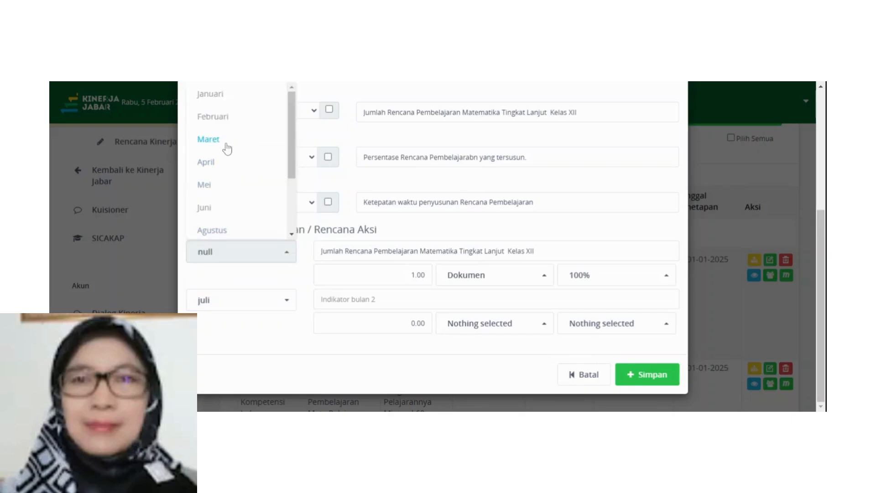
pyautogui.click(218, 94)
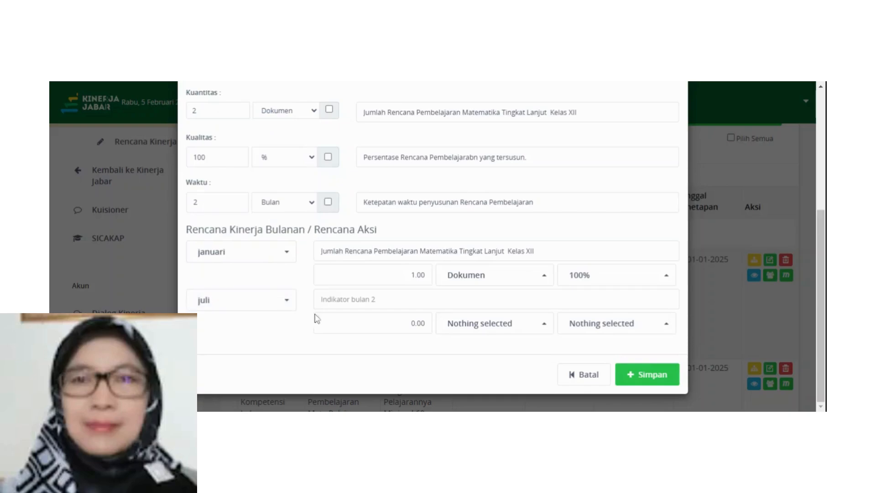
# Fill the Juli action plan with the copied Kuantitas indicator, target 1, unit Dokumen and 100%, and save the performance plan.
pyautogui.click(322, 299)
pyautogui.hotkey('ctrl', 'v')
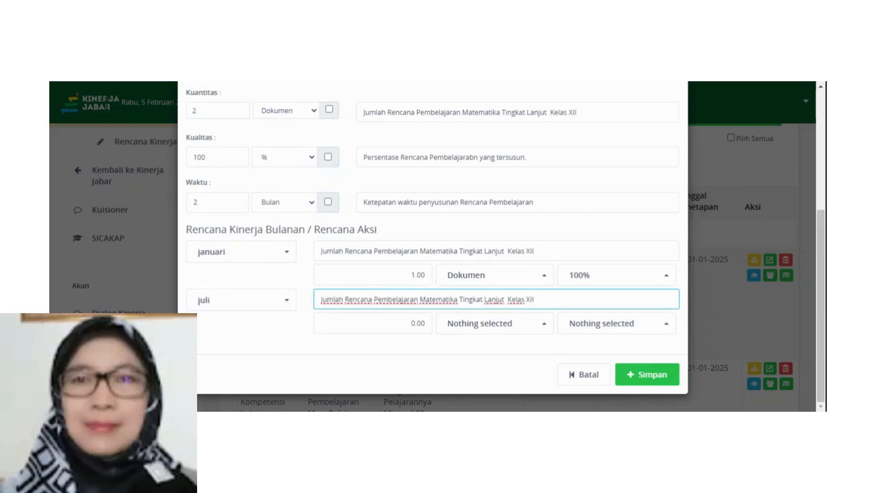
pyautogui.click(411, 323)
pyautogui.write('1')
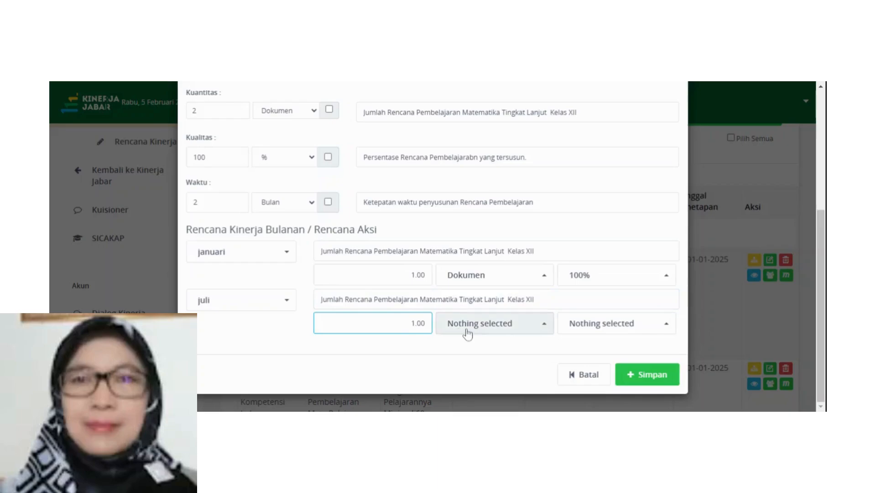
pyautogui.click(466, 331)
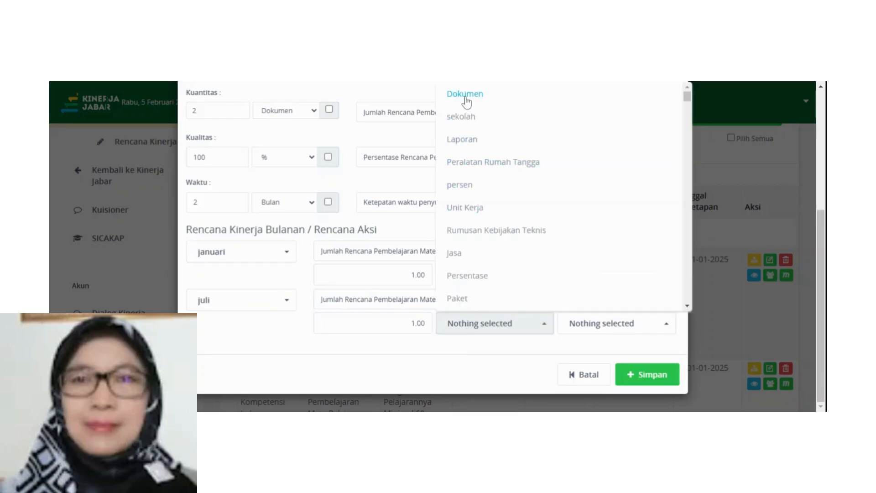
pyautogui.click(465, 105)
pyautogui.click(622, 337)
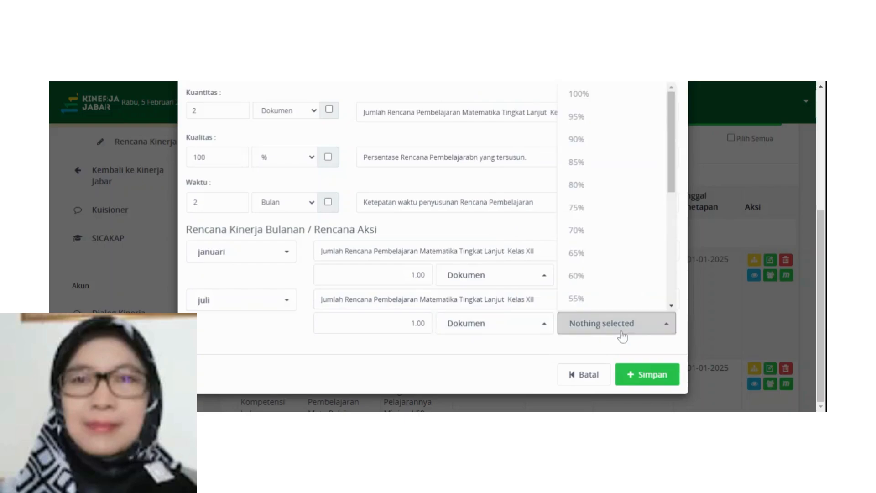
pyautogui.click(596, 102)
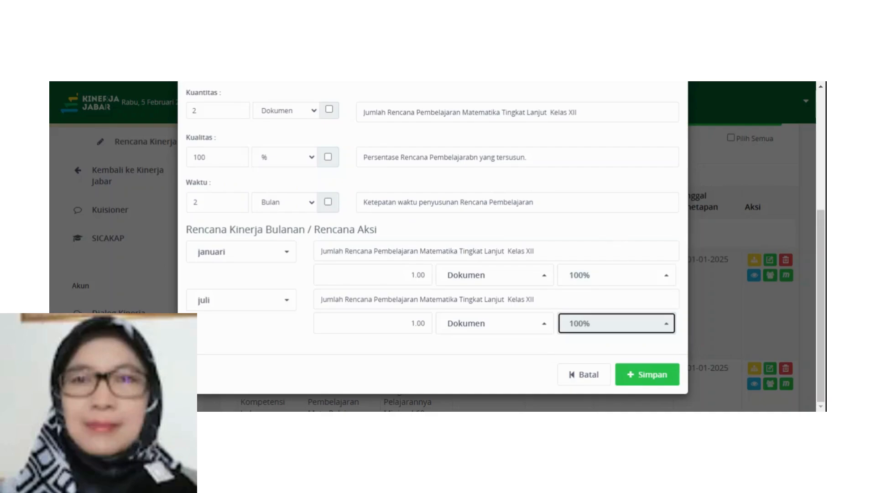
pyautogui.click(640, 378)
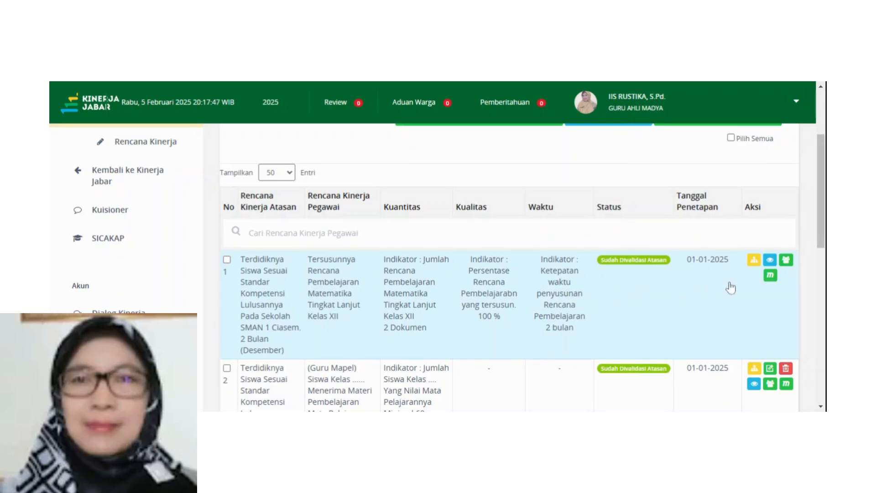
# Show the monthly action plan details of the first performance plan in the list.
pyautogui.moveTo(820, 247); pyautogui.dragTo(820, 278)
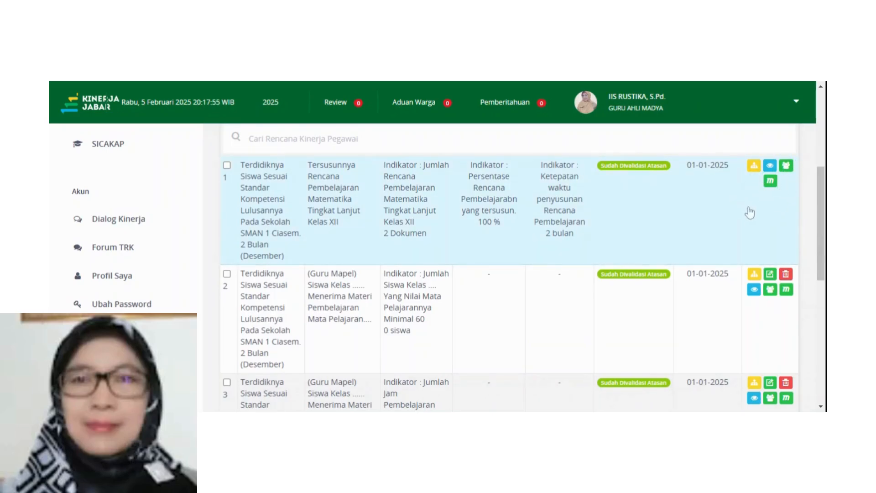
pyautogui.click(771, 167)
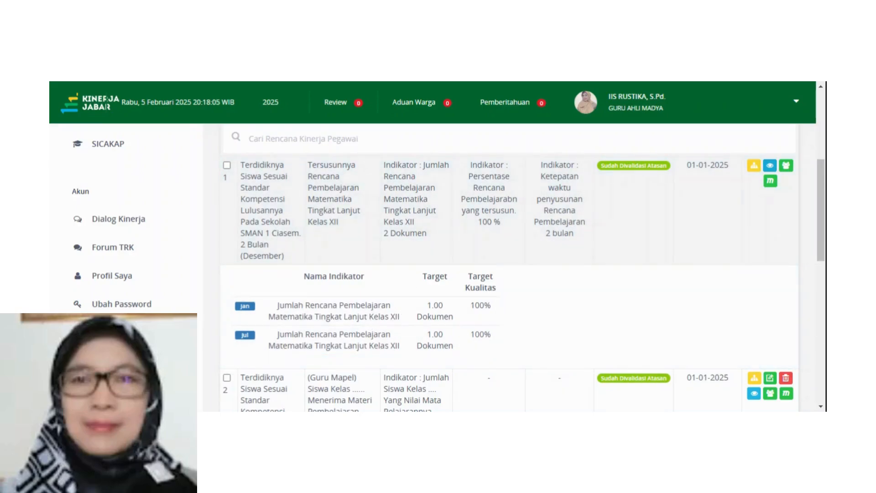
# Open the second performance plan for editing and remove the "(Guru Mapel)" prefix from its Rencana Kinerja text.
pyautogui.click(821, 406)
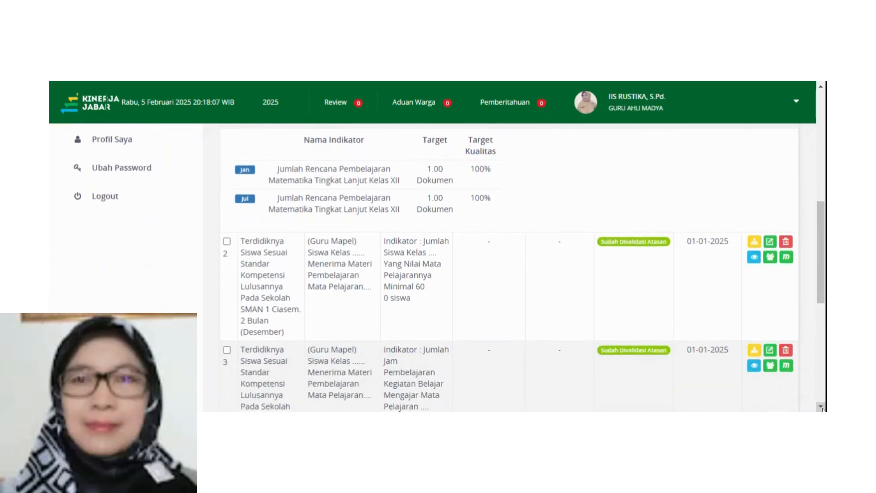
pyautogui.click(821, 406)
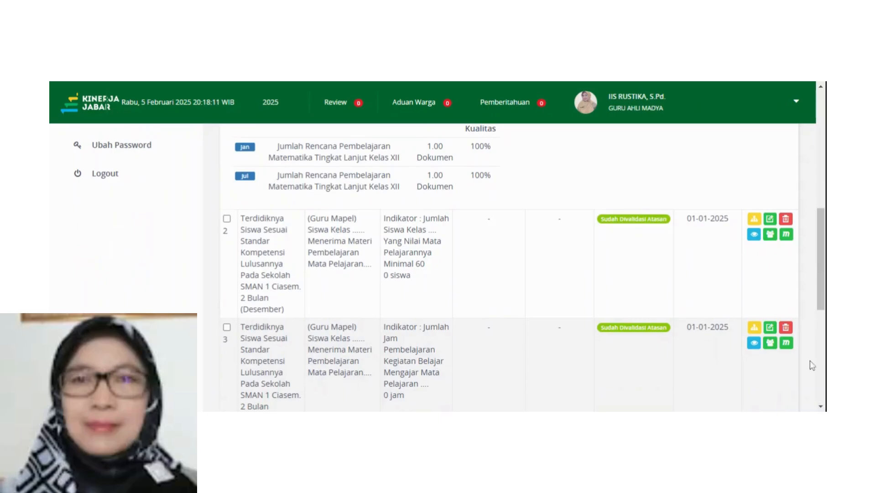
pyautogui.click(770, 221)
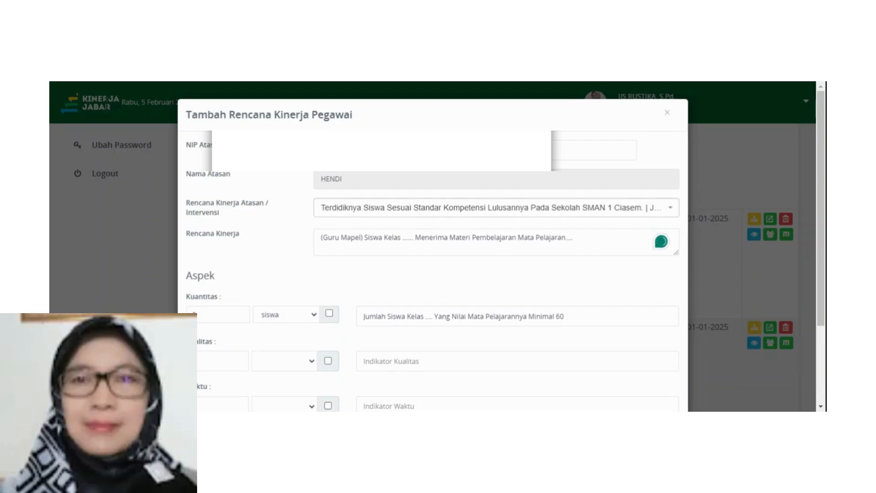
pyautogui.click(364, 237)
pyautogui.press('BackSpace')
pyautogui.press('BackSpace')
pyautogui.press('BackSpace')
pyautogui.press('BackSpace')
pyautogui.press('BackSpace')
pyautogui.press('BackSpace')
pyautogui.press('BackSpace')
pyautogui.press('BackSpace')
pyautogui.press('BackSpace')
pyautogui.press('BackSpace')
pyautogui.press('BackSpace')
pyautogui.press('BackSpace')
pyautogui.press('BackSpace')
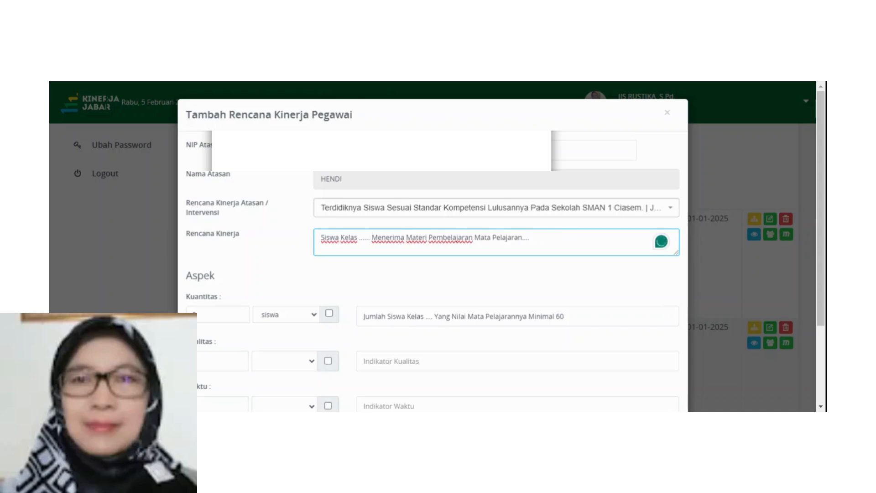
# Replace the dotted class placeholder after "Siswa Kelas" in the Rencana Kinerja text with XII.
pyautogui.click(371, 238)
pyautogui.press('BackSpace')
pyautogui.press('BackSpace')
pyautogui.press('BackSpace')
pyautogui.press('BackSpace')
pyautogui.press('BackSpace')
pyautogui.press('BackSpace')
pyautogui.press('BackSpace')
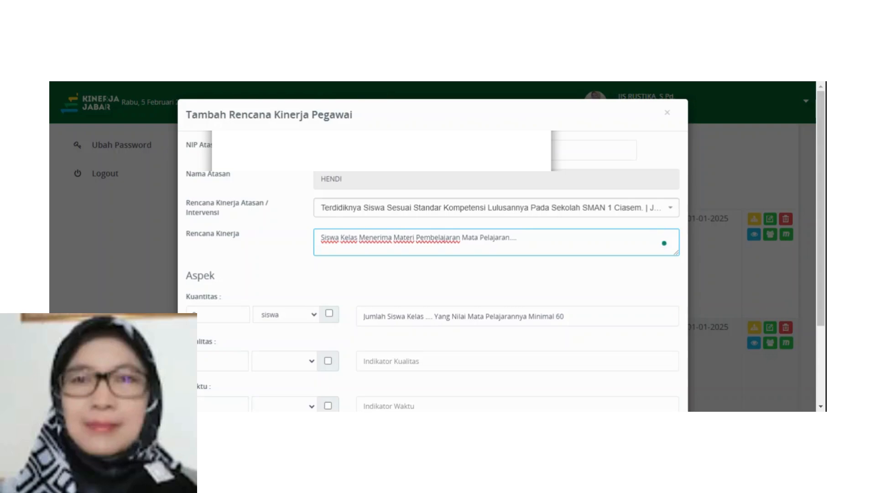
pyautogui.write('X')
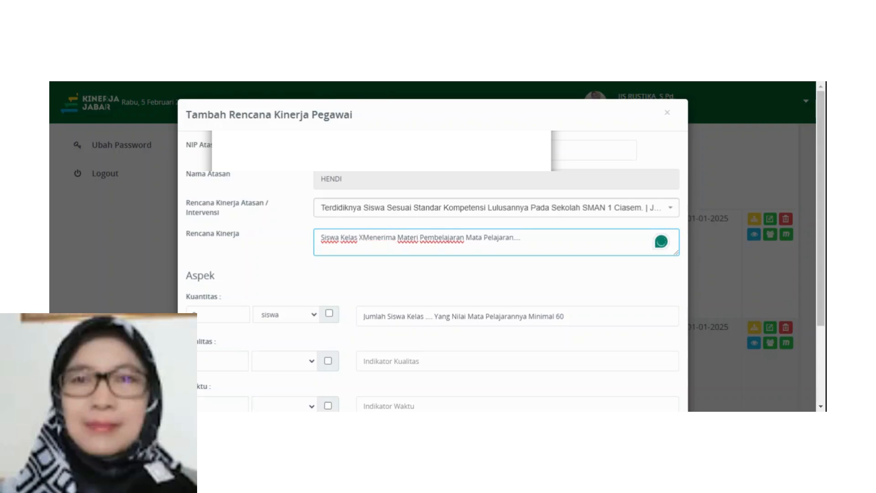
pyautogui.write('II')
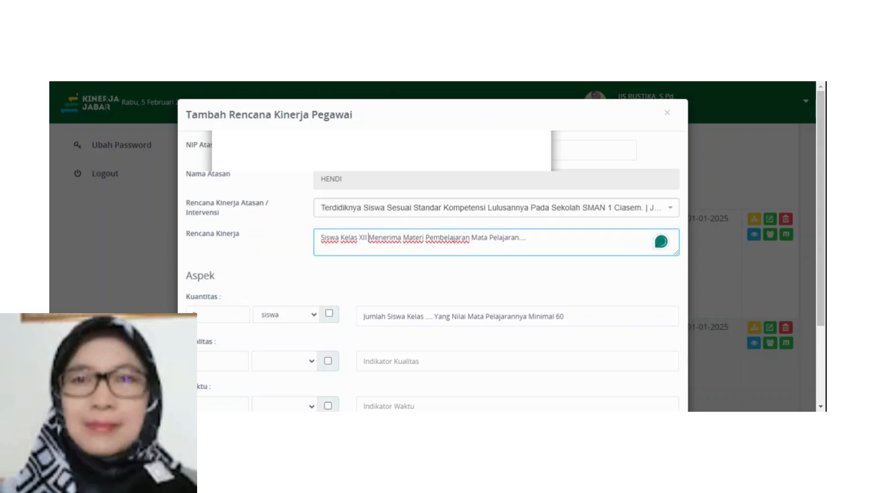
# Replace the dots after "Mata Pelajaran" in the Rencana Kinerja text with "Matematika Tingkat Lanjut".
pyautogui.click(526, 237)
pyautogui.press('BackSpace')
pyautogui.press('BackSpace')
pyautogui.press('BackSpace')
pyautogui.write('Matematika')
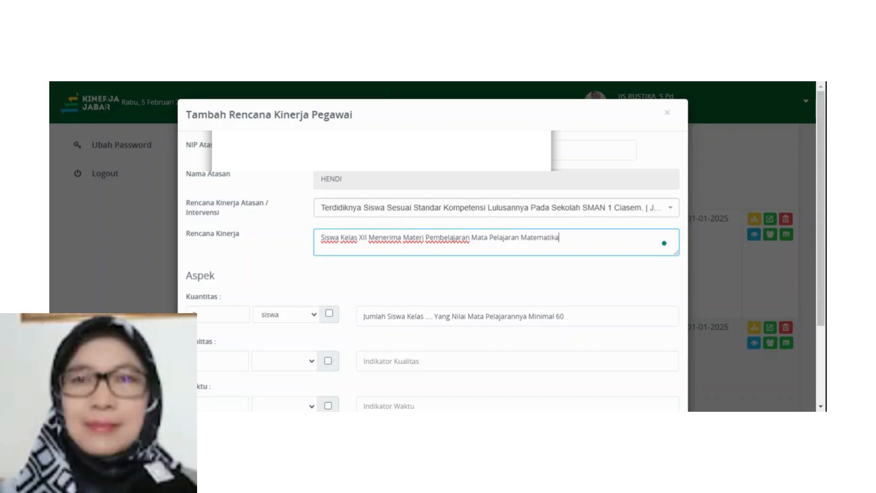
pyautogui.write(' Tingkat Lanjut')
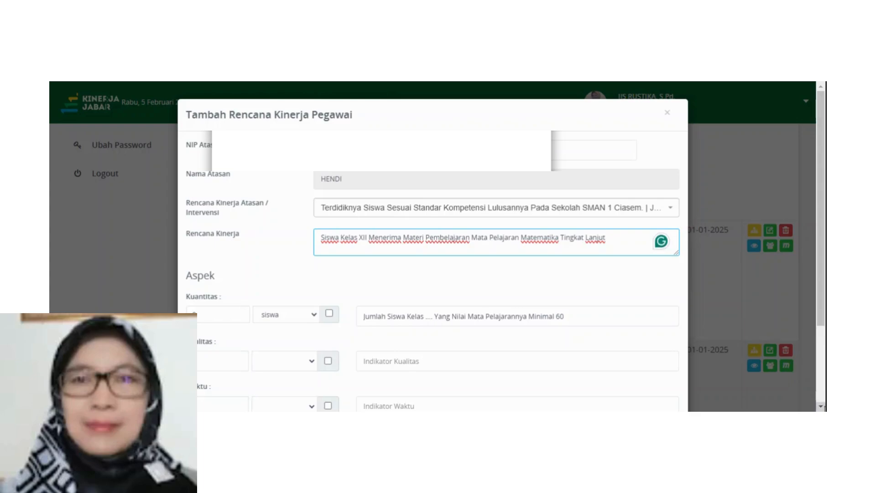
# Set the plan's Kuantitas target to 180.
pyautogui.scroll(-3, 433, 247)
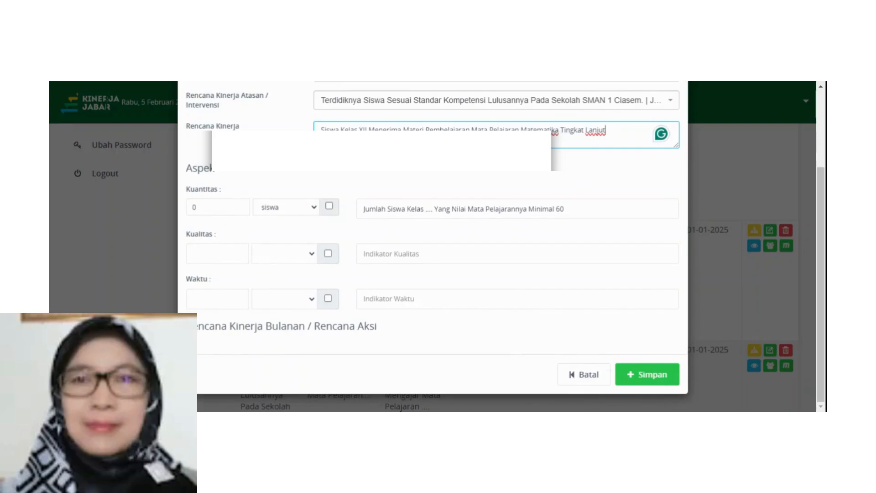
pyautogui.click(218, 207)
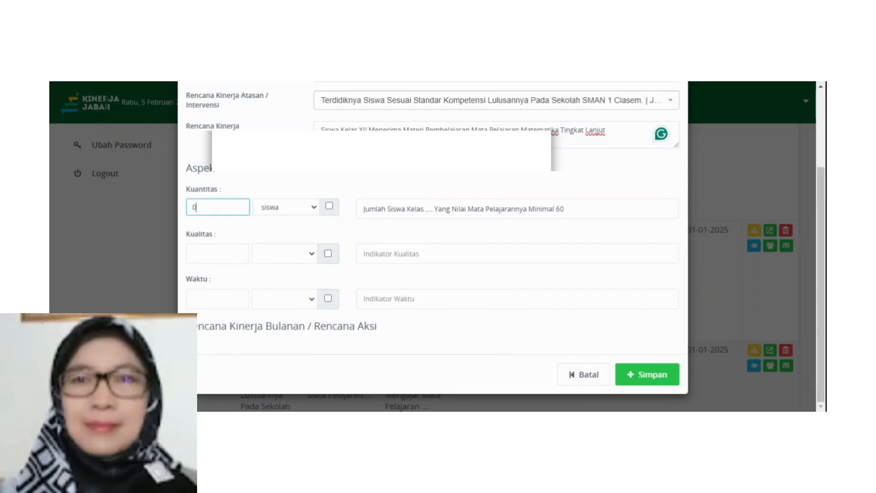
pyautogui.write('1')
pyautogui.press('BackSpace')
pyautogui.press('BackSpace')
pyautogui.write('1')
pyautogui.write('1')
pyautogui.write('80')
pyautogui.click(196, 207)
pyautogui.press('BackSpace')
# Change the Kuantitas indicator to "Jumlah Siswa Kelas XII Yang Nilai Mata Pelajarannya Minimal 70".
pyautogui.click(431, 209)
pyautogui.press('BackSpace')
pyautogui.press('BackSpace')
pyautogui.press('BackSpace')
pyautogui.press('BackSpace')
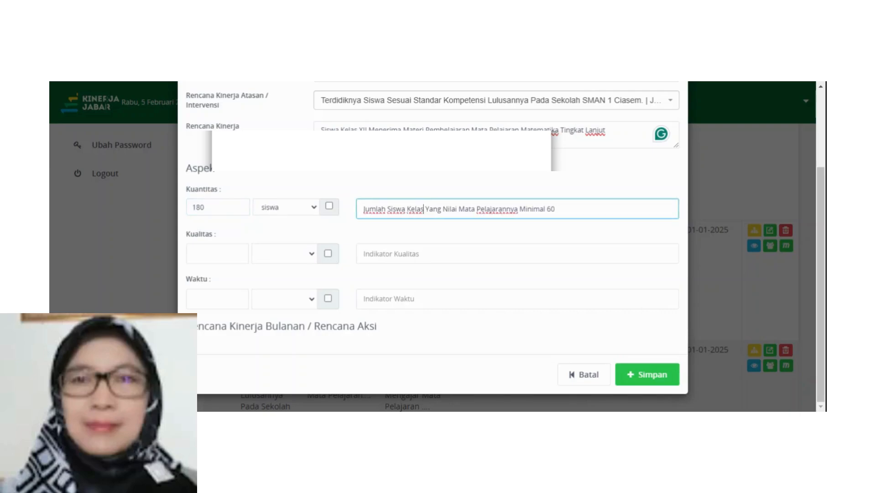
pyautogui.write('XII')
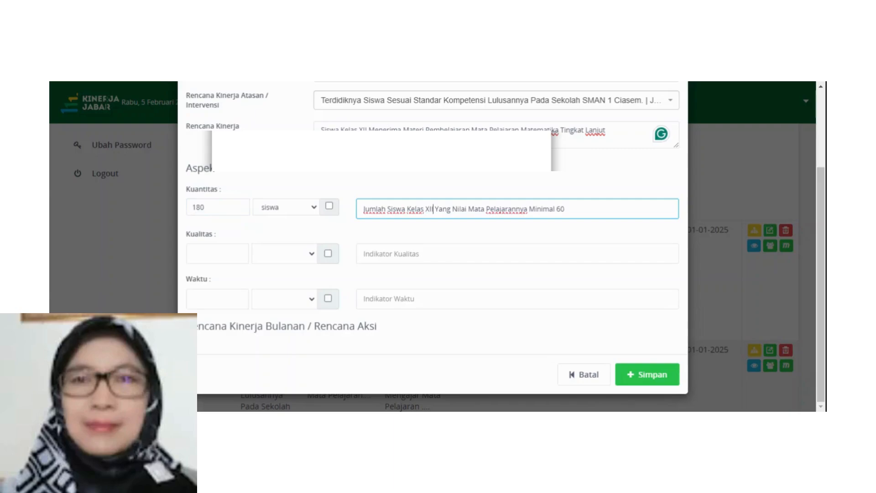
pyautogui.press('BackSpace')
pyautogui.press('BackSpace')
pyautogui.write('70')
# Set the Kualitas target to 100 with the unit % and the Waktu target to 12 with the unit Bulan.
pyautogui.click(210, 254)
pyautogui.write('100')
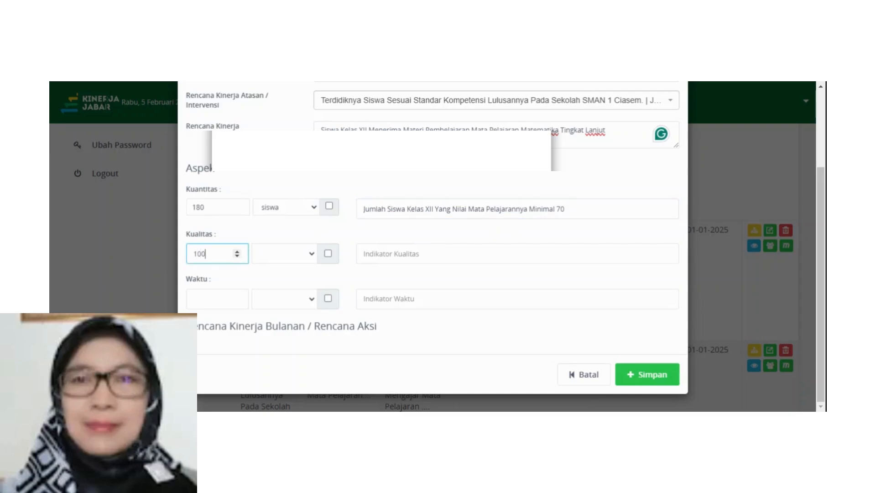
pyautogui.click(285, 255)
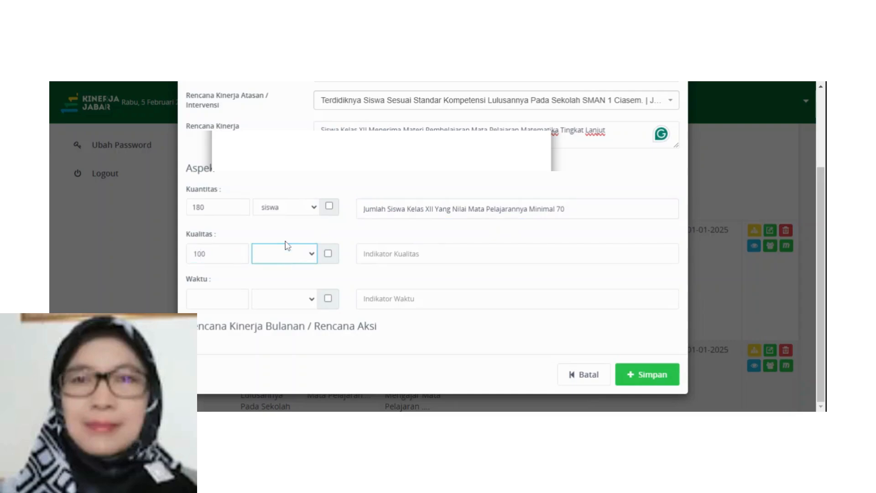
pyautogui.click(286, 241)
pyautogui.click(212, 298)
pyautogui.write('12')
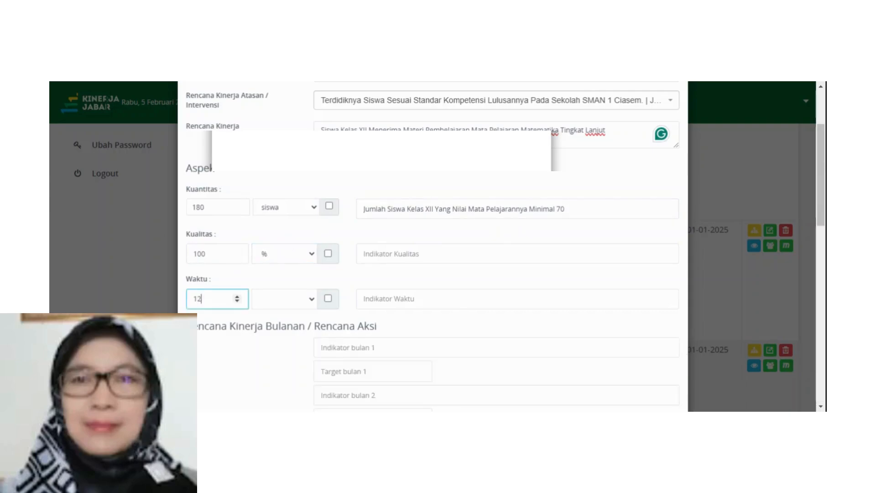
pyautogui.click(294, 306)
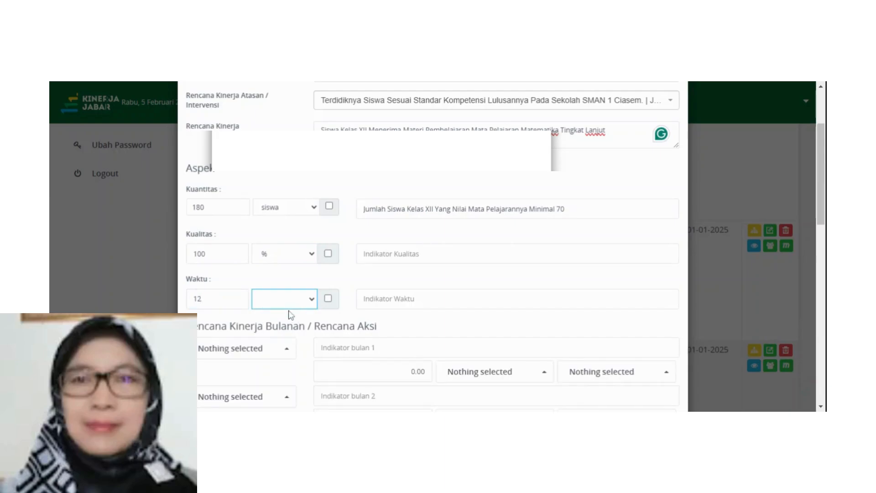
pyautogui.click(287, 319)
# Enter "Persentase siswa yang mempunyai nilai diatas 70" as the Kualitas indicator.
pyautogui.click(391, 253)
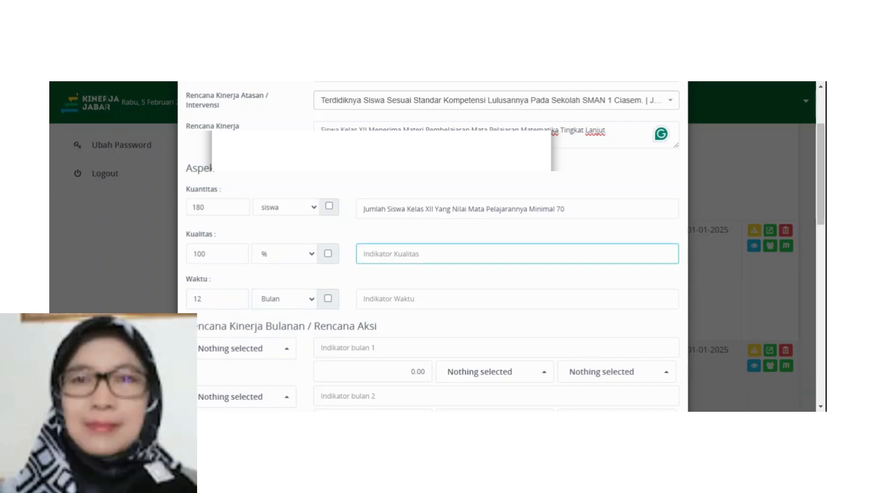
pyautogui.write('Persentase si')
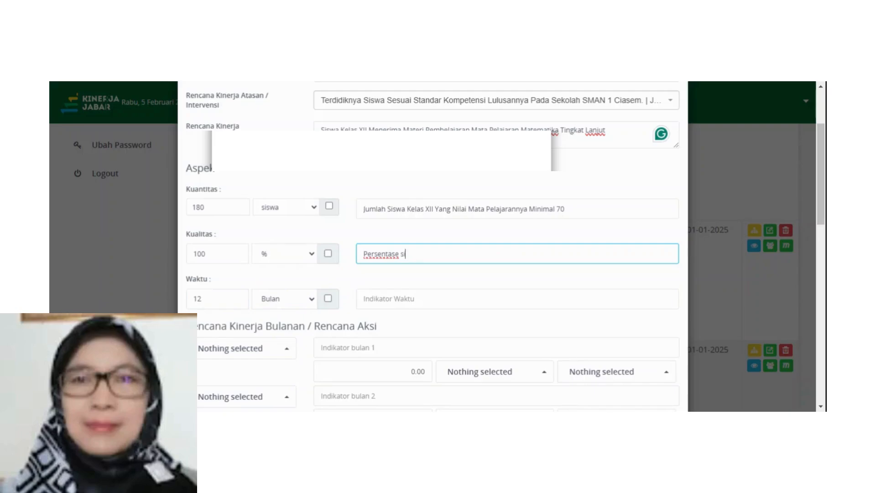
pyautogui.write('swa yang')
pyautogui.write('mempunyai nilai ')
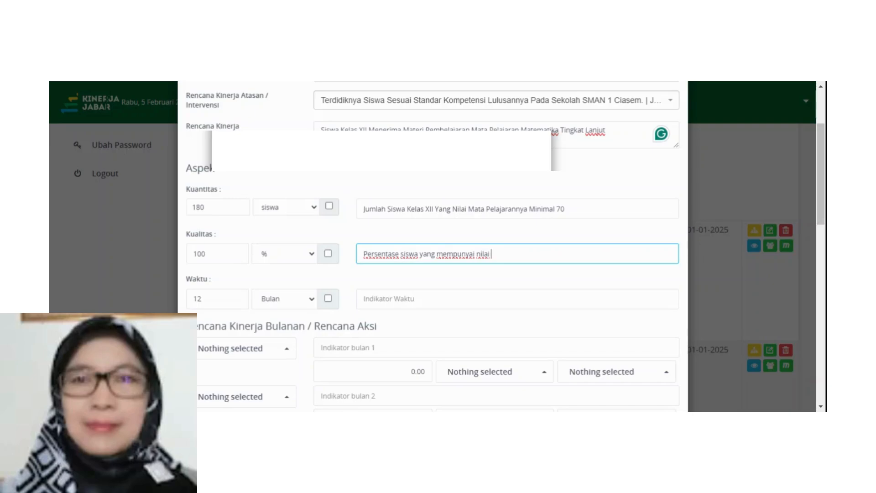
pyautogui.write('diatas 70')
# Enter "Ketepatan waktu pelaksanaan pembelajaran." as the Waktu indicator.
pyautogui.click(377, 299)
pyautogui.write('K')
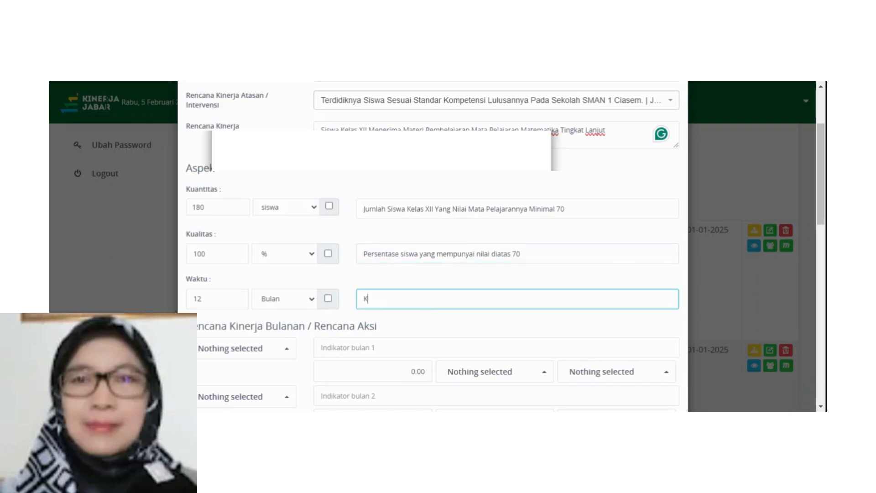
pyautogui.write('etepatan waktu pelaksanaan')
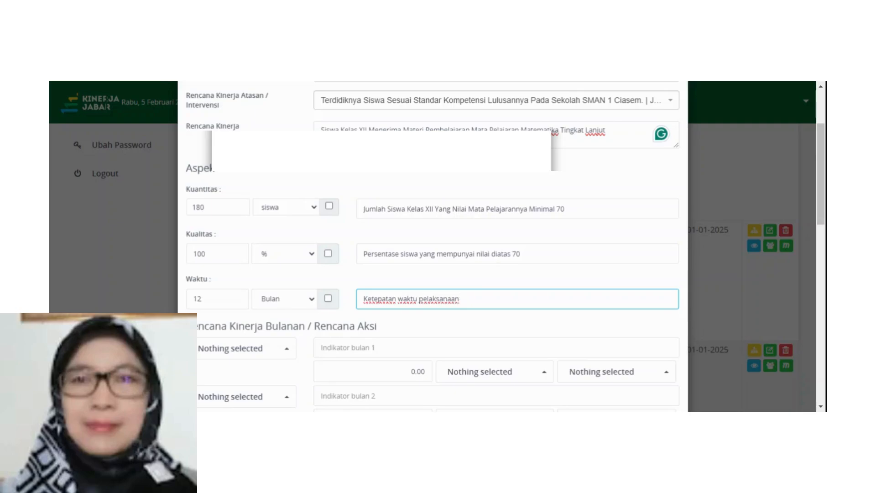
pyautogui.write('pembelajaran')
# Select Januari as the first month under Rencana Kinerja Bulanan / Rencana Aksi.
pyautogui.click(820, 406)
pyautogui.click(820, 406)
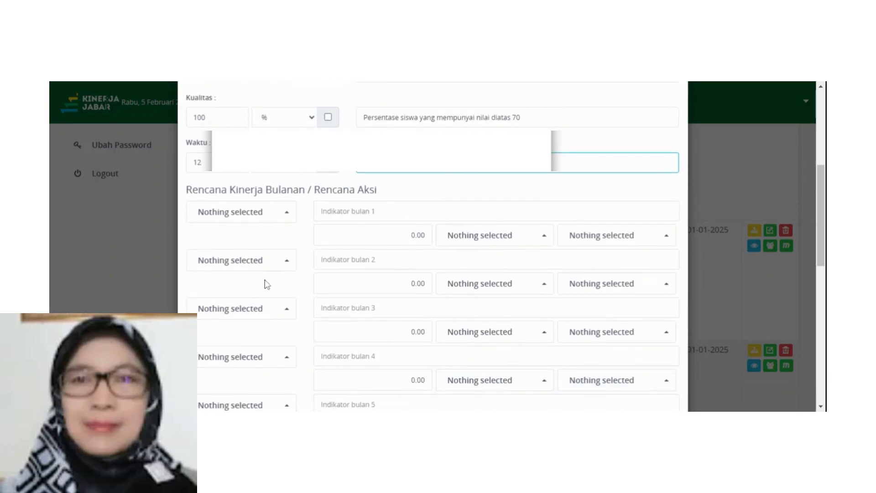
pyautogui.click(241, 217)
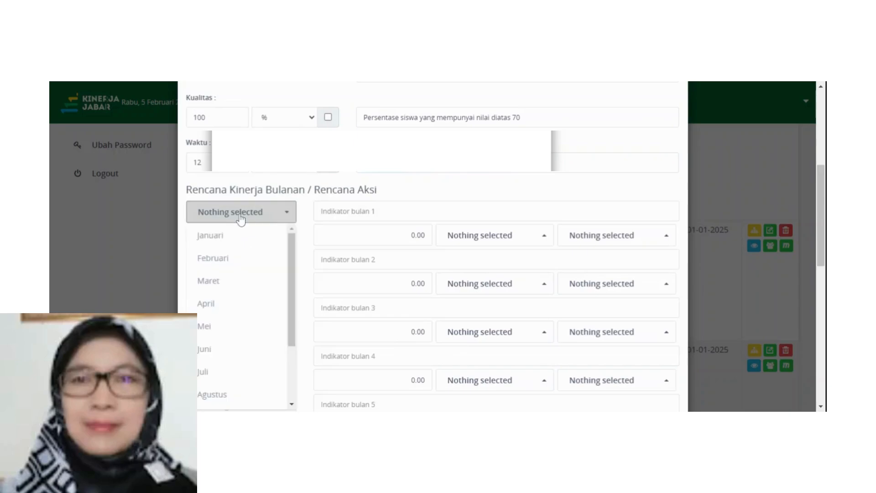
pyautogui.click(222, 242)
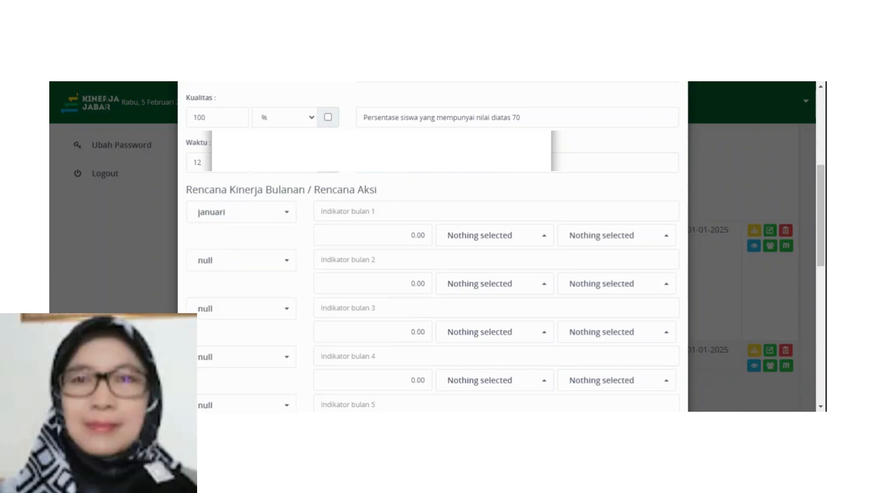
pyautogui.click(821, 87)
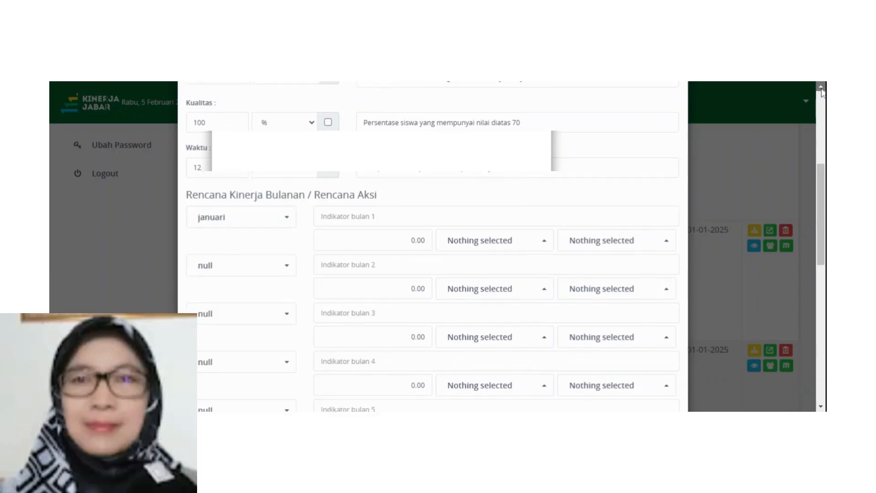
pyautogui.click(821, 88)
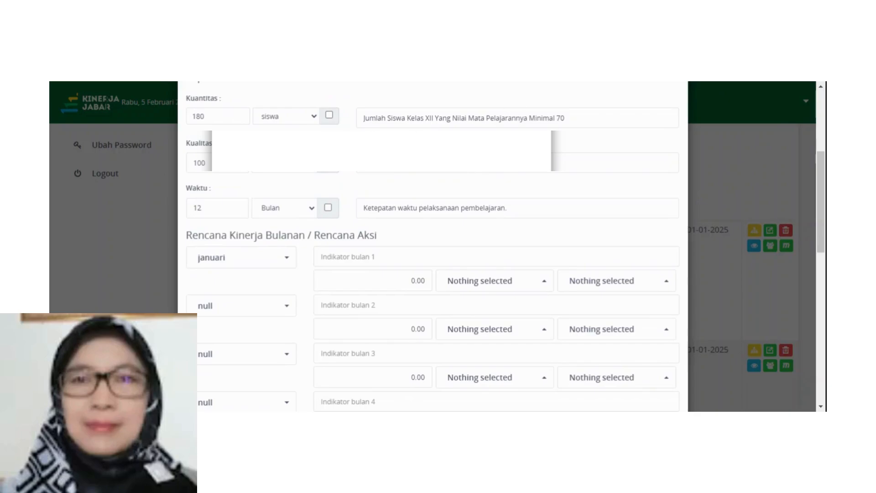
# Copy the Kuantitas indicator "Jumlah Siswa Kelas XII Yang Nilai Mata Pelajarannya Minimal 70" into Januari's monthly indicator.
pyautogui.click(364, 119)
pyautogui.hotkey('ctrl', 'a')
pyautogui.hotkey('ctrl', 'c')
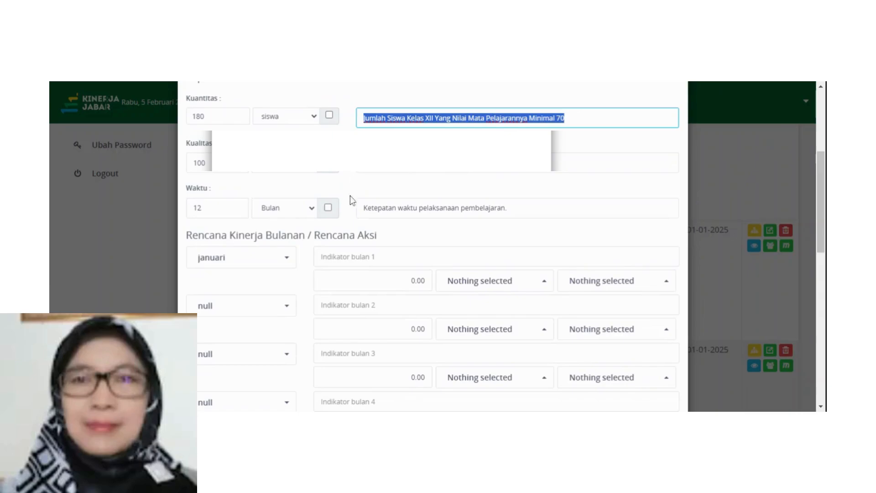
pyautogui.click(496, 257)
pyautogui.hotkey('ctrl', 'v')
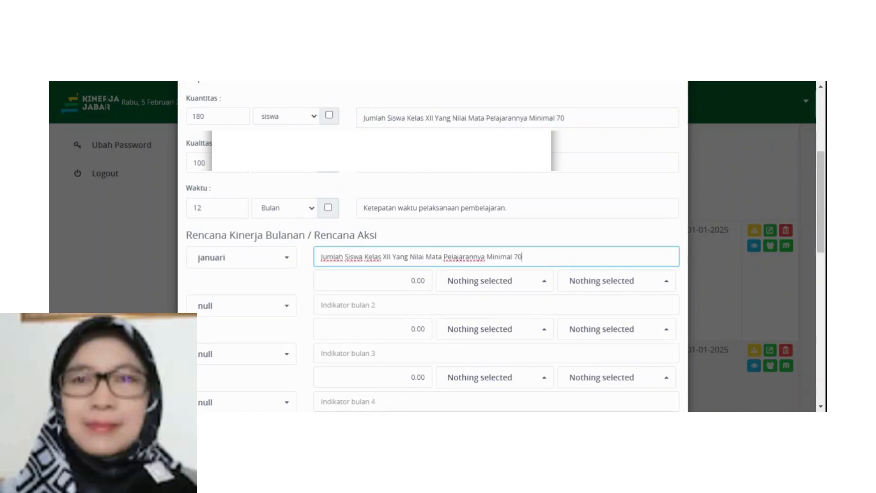
# Set Januari's monthly target to 1 with the unit Dokumen and the percentage 100%.
pyautogui.click(412, 280)
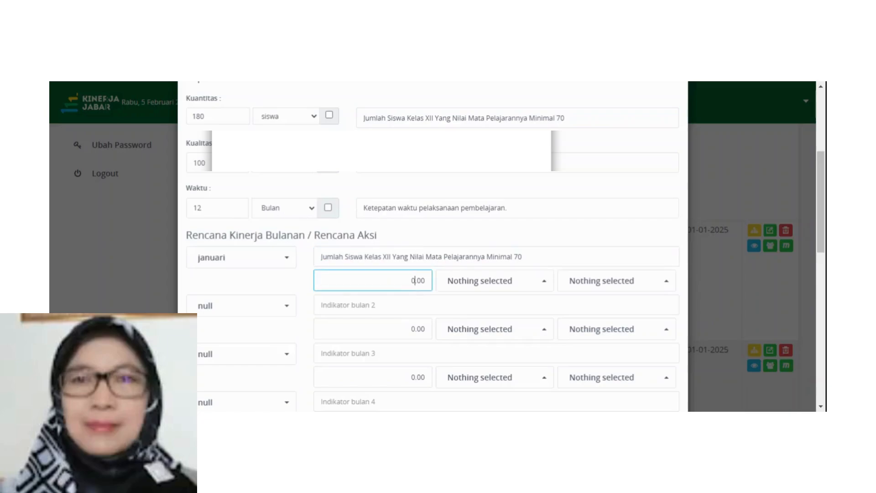
pyautogui.write('1')
pyautogui.click(459, 292)
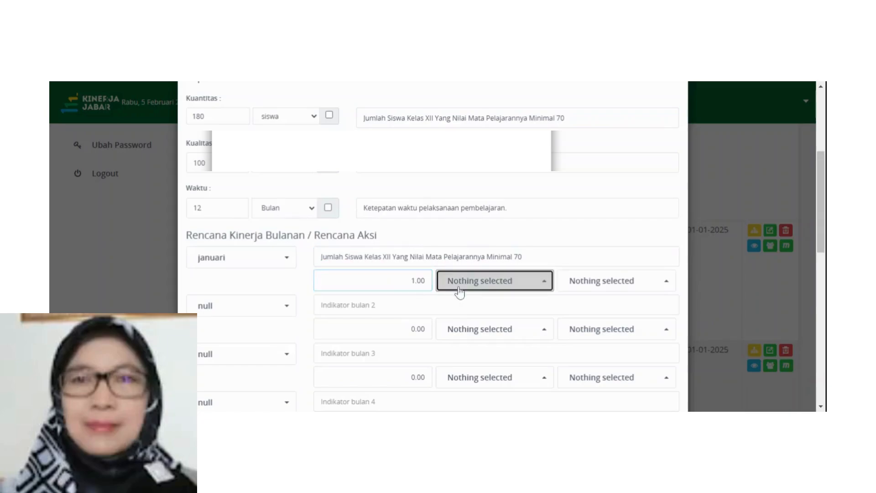
pyautogui.click(465, 94)
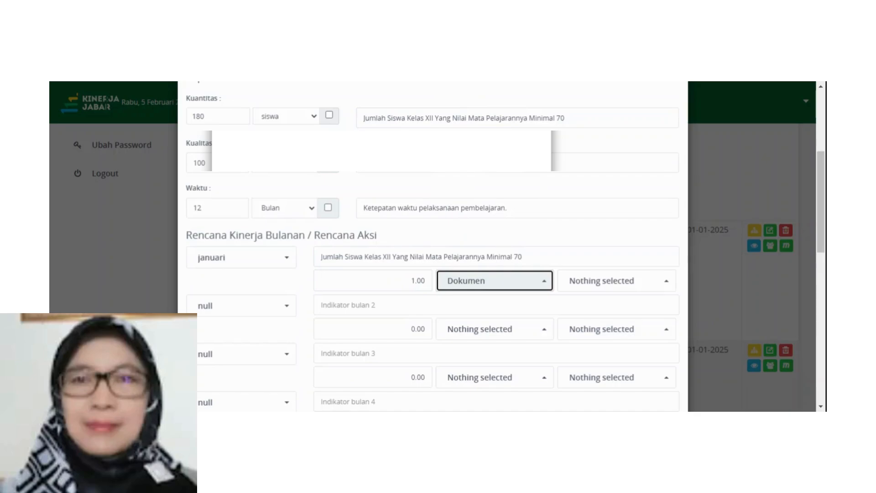
pyautogui.click(589, 283)
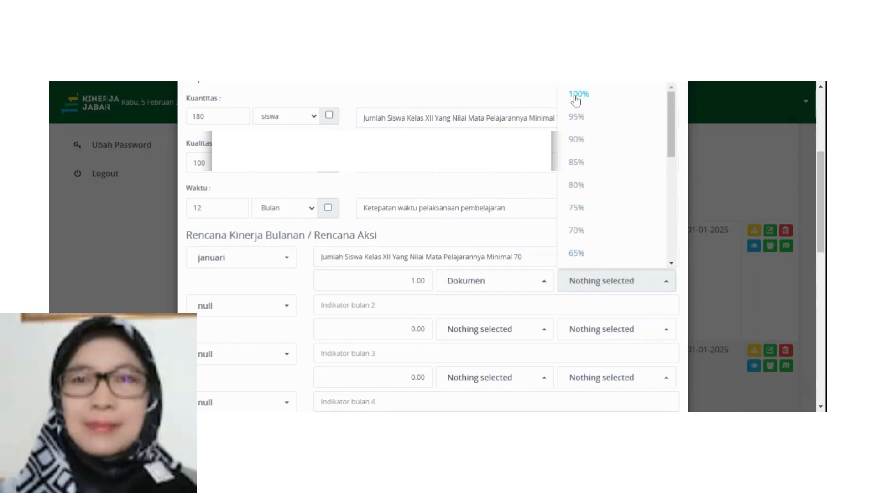
pyautogui.click(577, 96)
# Select Desember as the twelfth month and fill its indicator with the copied text "Jumlah Siswa Kelas XII Yang Nilai Mata Pelajarannya Minimal 70".
pyautogui.click(235, 313)
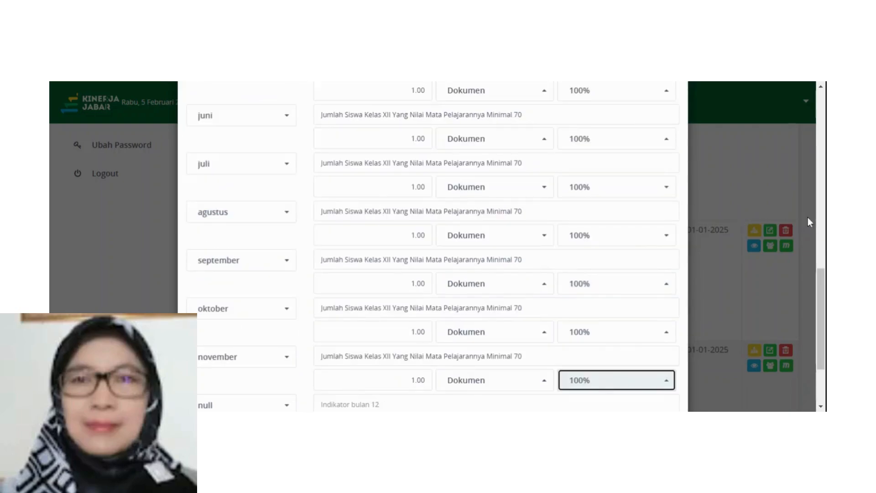
pyautogui.scroll(-3, 433, 247)
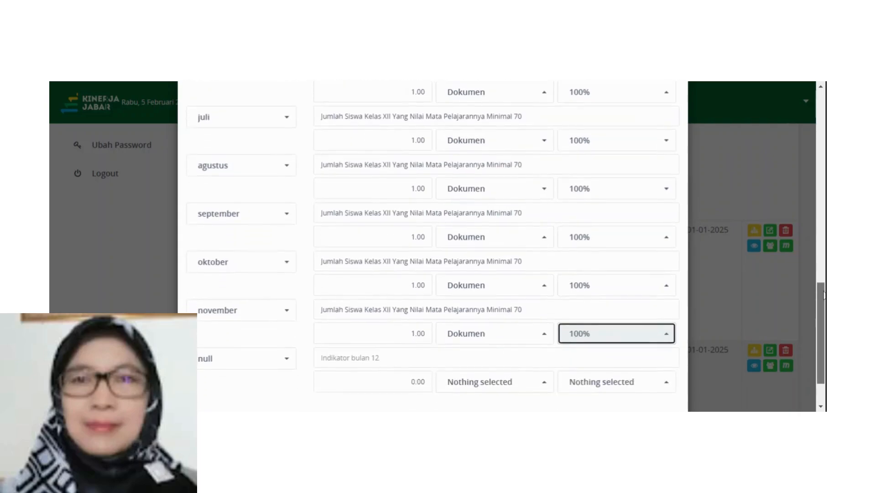
pyautogui.click(249, 310)
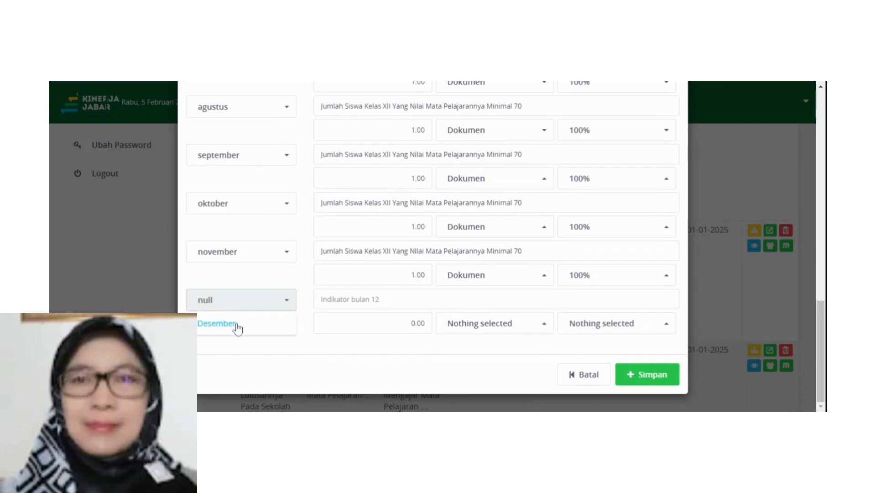
pyautogui.click(236, 328)
pyautogui.click(321, 300)
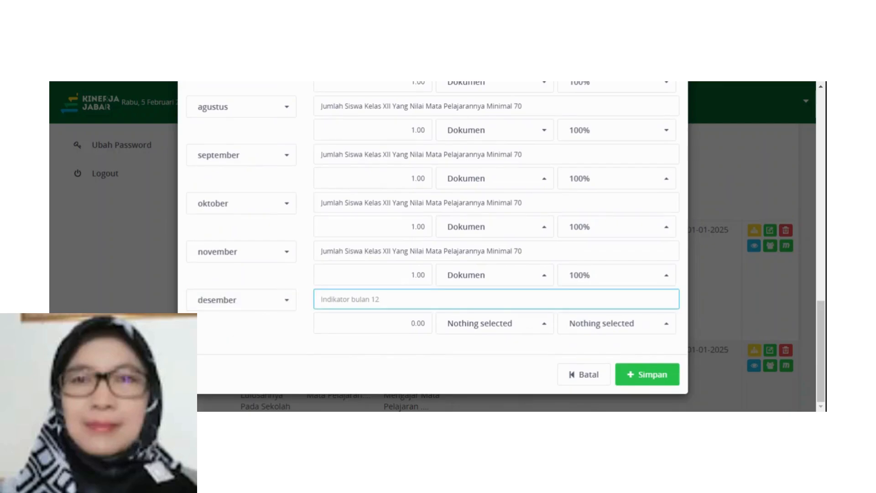
pyautogui.hotkey('ctrl', 'v')
# Set Desember's target to 1 with the unit Dokumen and 100%, and save the performance plan.
pyautogui.click(421, 323)
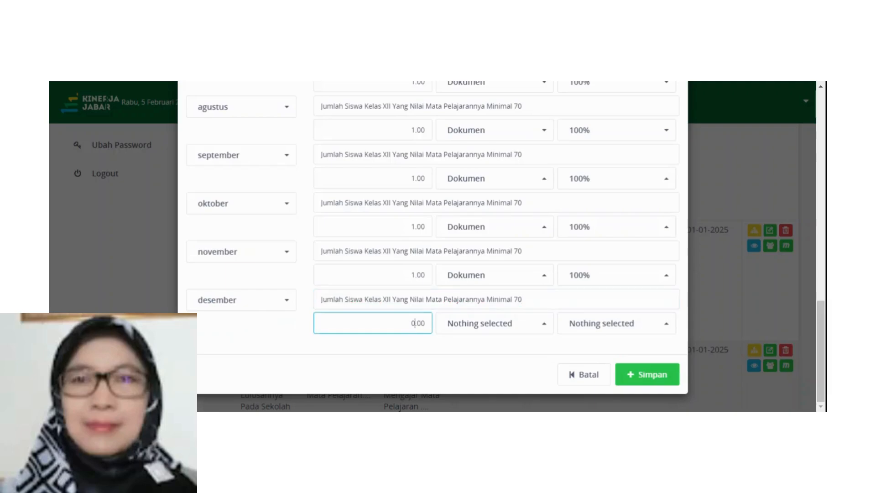
pyautogui.click(449, 329)
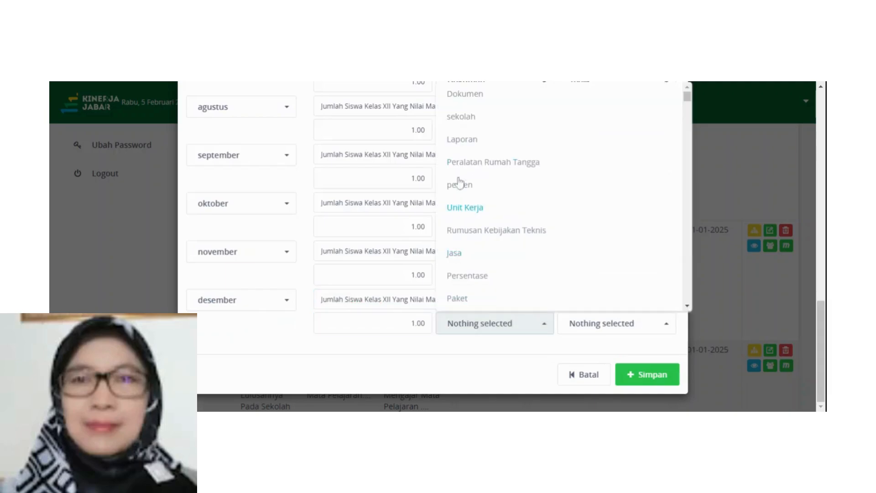
pyautogui.click(467, 95)
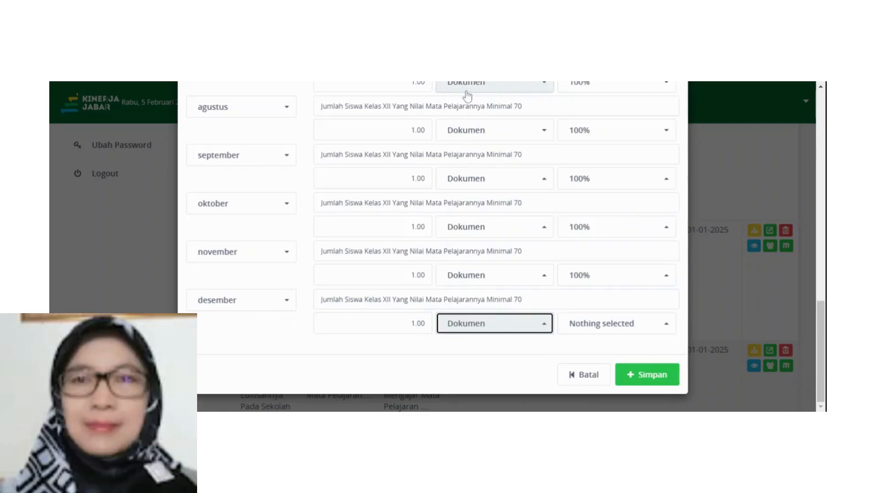
pyautogui.click(588, 327)
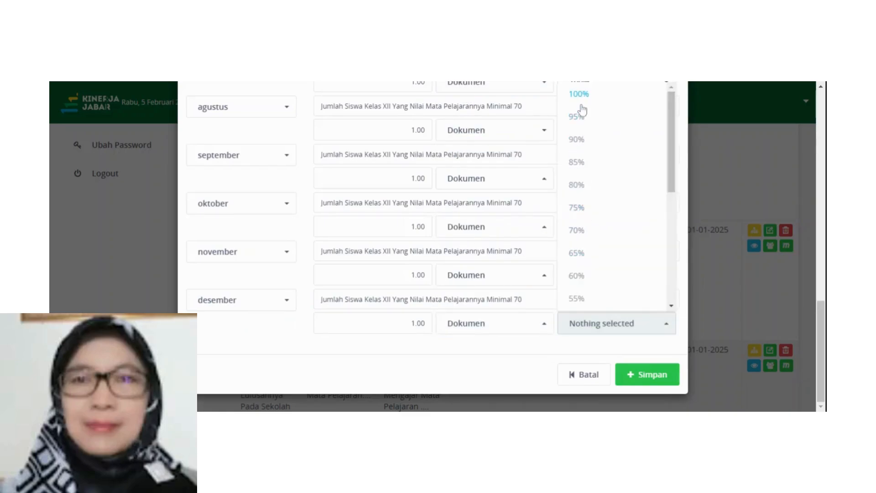
pyautogui.click(580, 95)
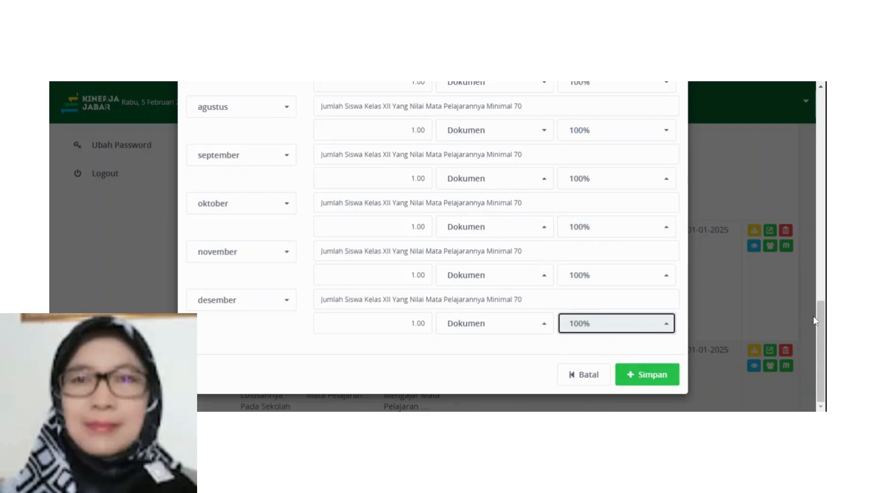
pyautogui.moveTo(815, 316); pyautogui.dragTo(825, 336)
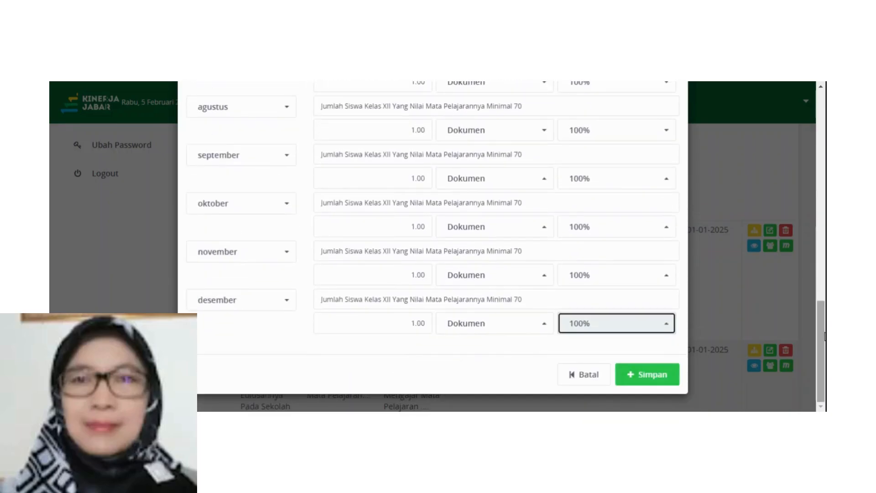
pyautogui.click(659, 377)
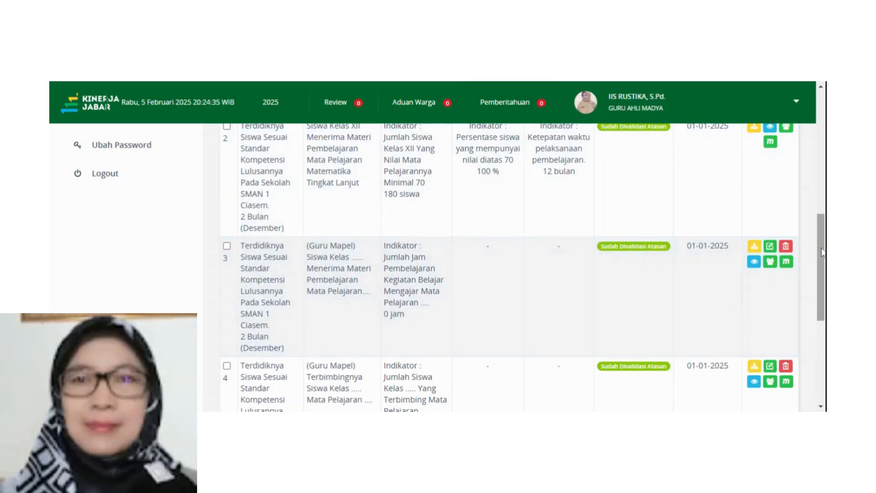
# Open the third plan, "Terbimbingnya Siswa Kelas", for editing and remove the "(Guru Mapel)" prefix from its Rencana Kinerja.
pyautogui.moveTo(822, 253); pyautogui.dragTo(822, 228)
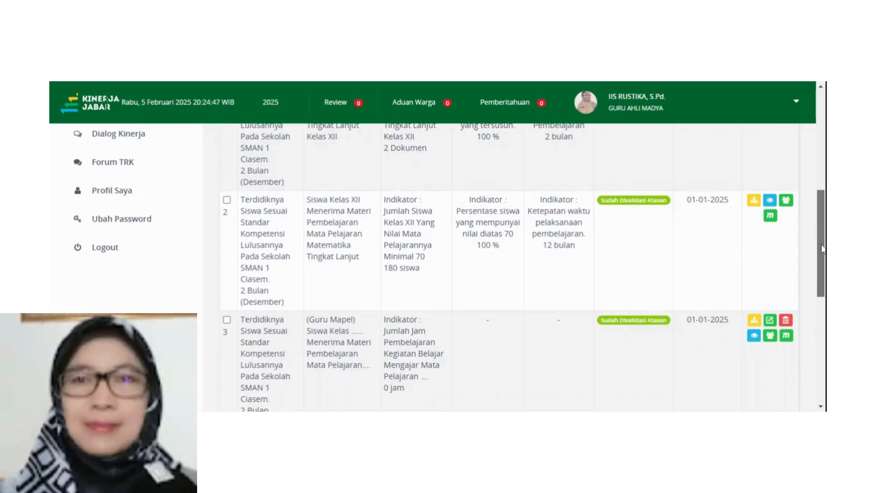
pyautogui.moveTo(823, 249); pyautogui.dragTo(825, 273)
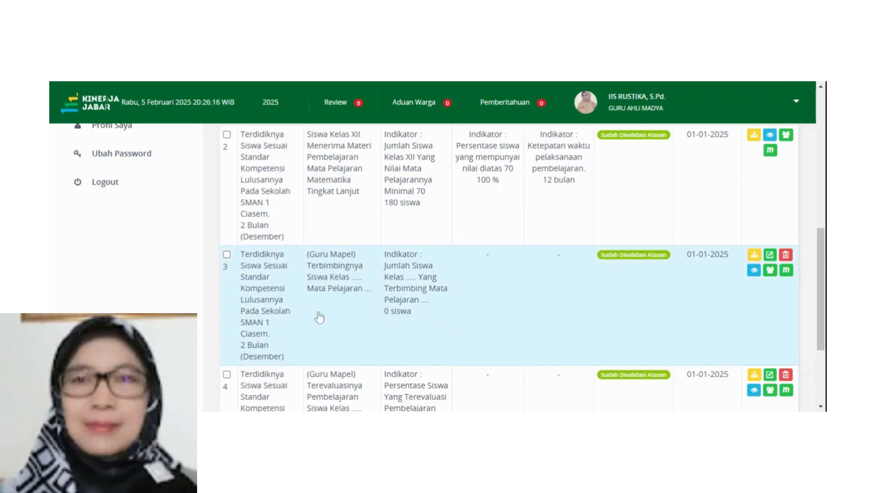
pyautogui.click(771, 258)
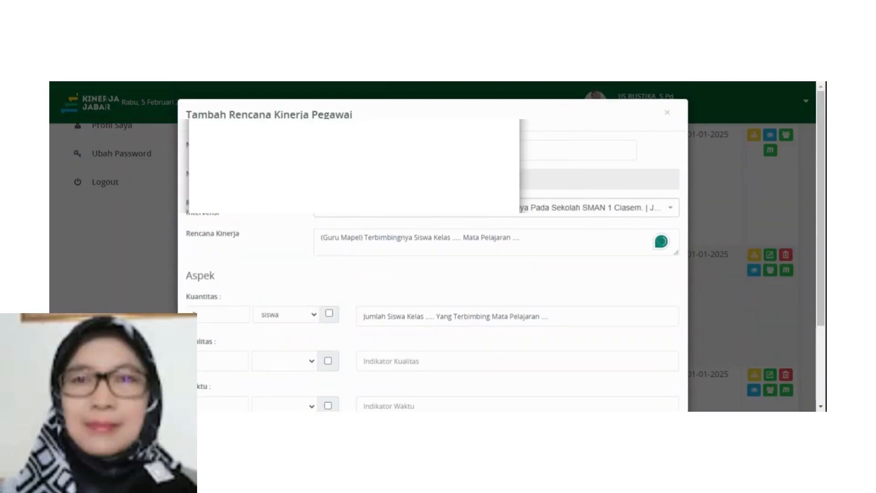
pyautogui.click(363, 238)
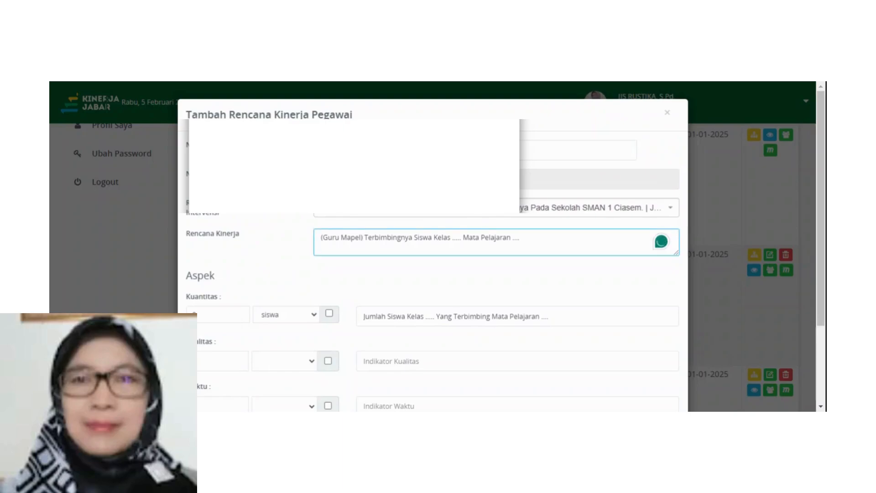
pyautogui.press('BackSpace')
pyautogui.press('BackSpace')
pyautogui.press('BackSpace')
pyautogui.press('BackSpace')
pyautogui.press('BackSpace')
pyautogui.press('BackSpace')
pyautogui.press('BackSpace')
pyautogui.press('BackSpace')
pyautogui.press('BackSpace')
pyautogui.press('BackSpace')
pyautogui.press('BackSpace')
pyautogui.press('BackSpace')
pyautogui.press('BackSpace')
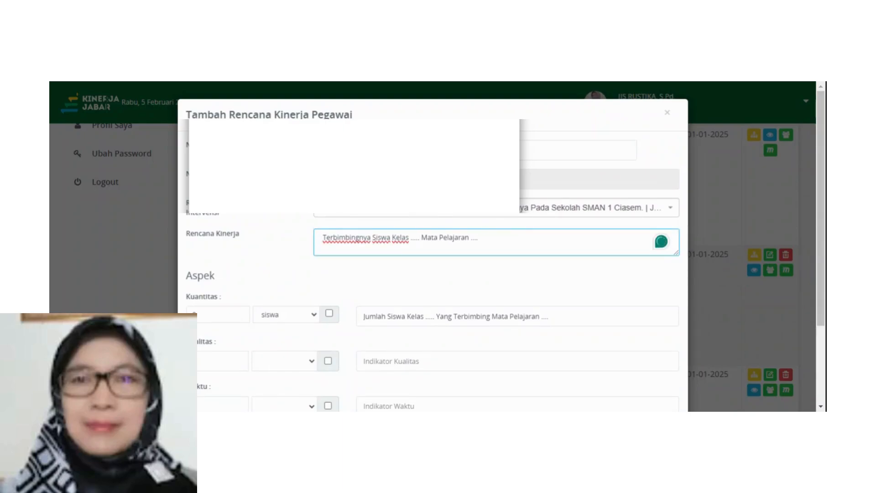
# Replace the dots after "Siswa Kelas" in the Rencana Kinerja with "XII".
pyautogui.press('BackSpace')
pyautogui.press('BackSpace')
pyautogui.press('BackSpace')
pyautogui.press('BackSpace')
pyautogui.press('BackSpace')
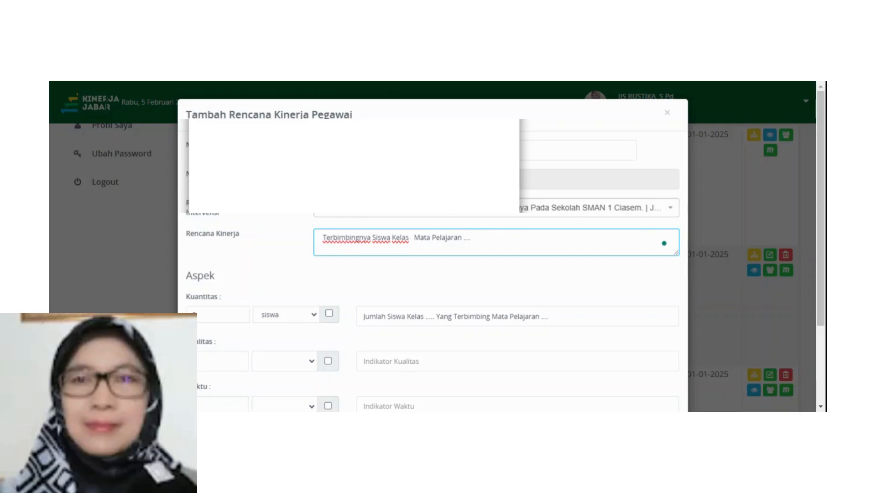
pyautogui.write('XII')
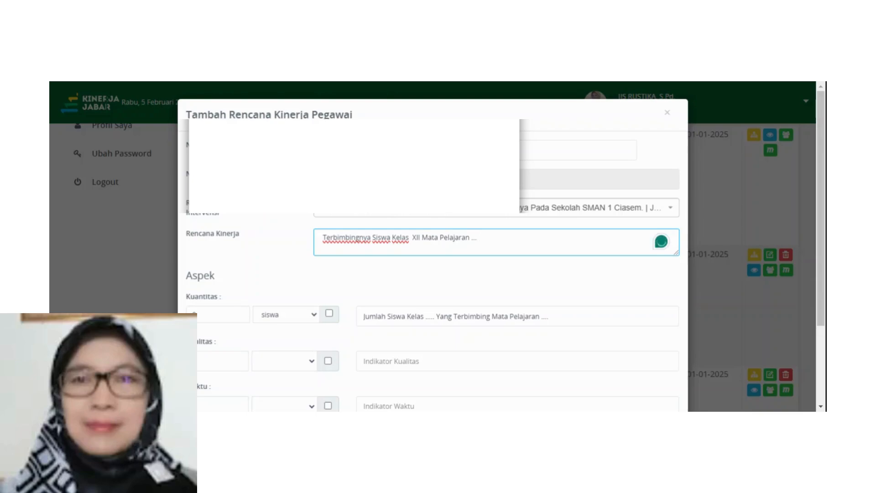
# Replace the dots after "Mata Pelajaran" in the Rencana Kinerja with "Matematika Tingkat Lanjut".
pyautogui.press('BackSpace')
pyautogui.press('BackSpace')
pyautogui.press('BackSpace')
pyautogui.write('M')
pyautogui.write('atemat')
pyautogui.write('ika Ti')
pyautogui.write('s')
pyautogui.press('BackSpace')
pyautogui.write('n')
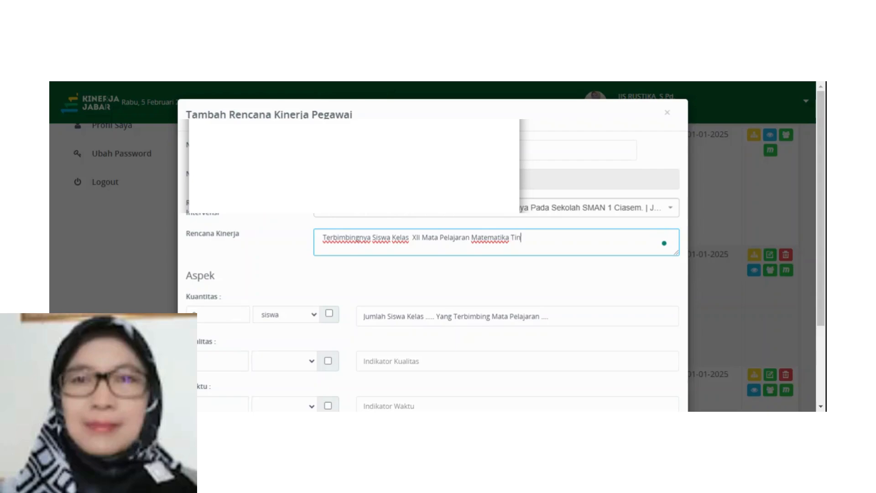
pyautogui.write('gkat Lanjut')
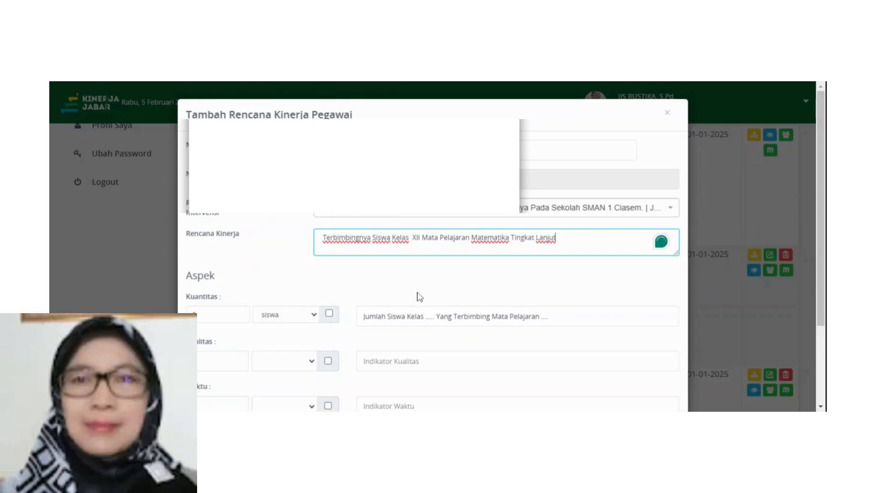
# Set the Kuantitas target of the plan to 180 siswa.
pyautogui.click(194, 314)
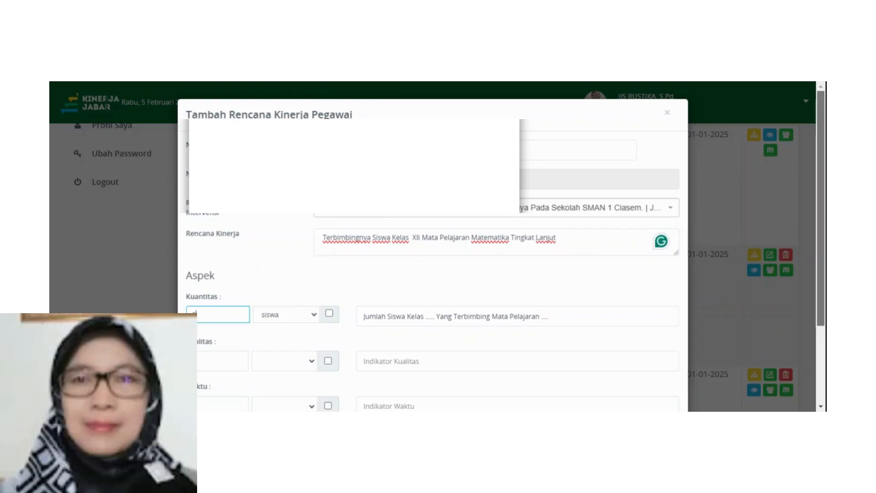
pyautogui.scroll(-1, 824, 229)
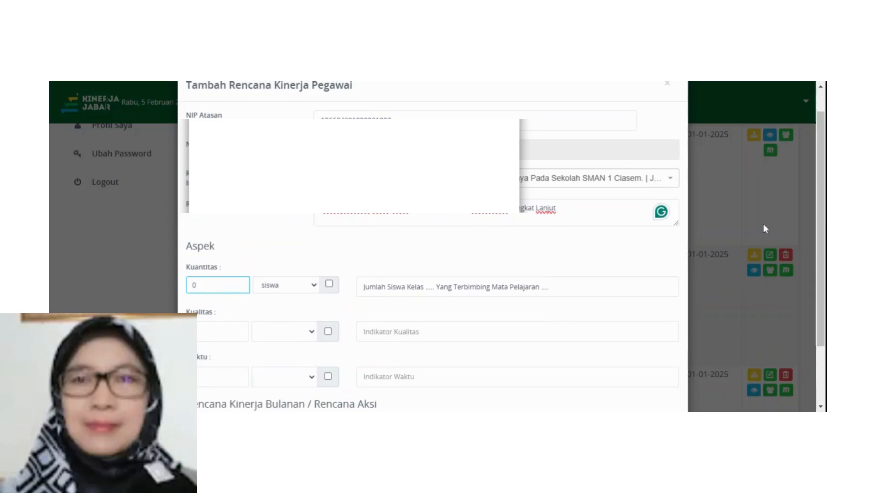
pyautogui.write('180')
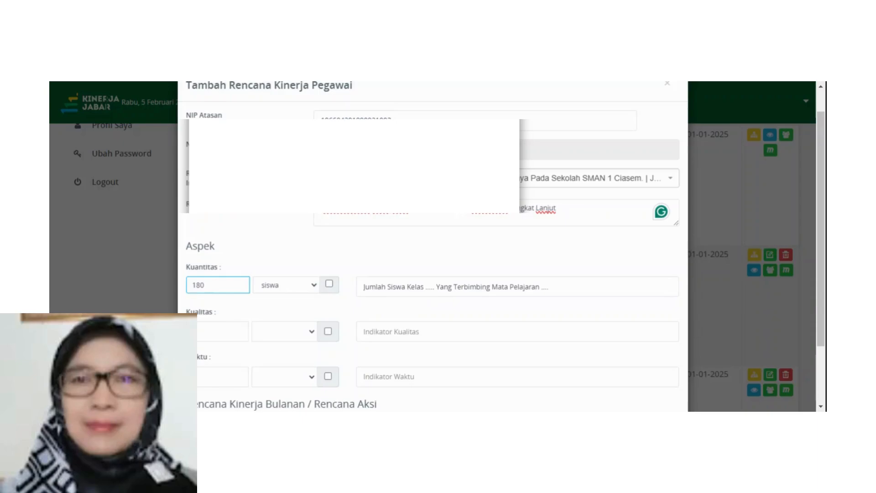
# Complete the Kuantitas indicator as "Jumlah Siswa Kelas XII Yang Terbimbing Mata Pelajaran Matematika Tingkat Lanjut".
pyautogui.click(436, 287)
pyautogui.press('BackSpace')
pyautogui.press('BackSpace')
pyautogui.press('BackSpace')
pyautogui.press('BackSpace')
pyautogui.press('BackSpace')
pyautogui.press('BackSpace')
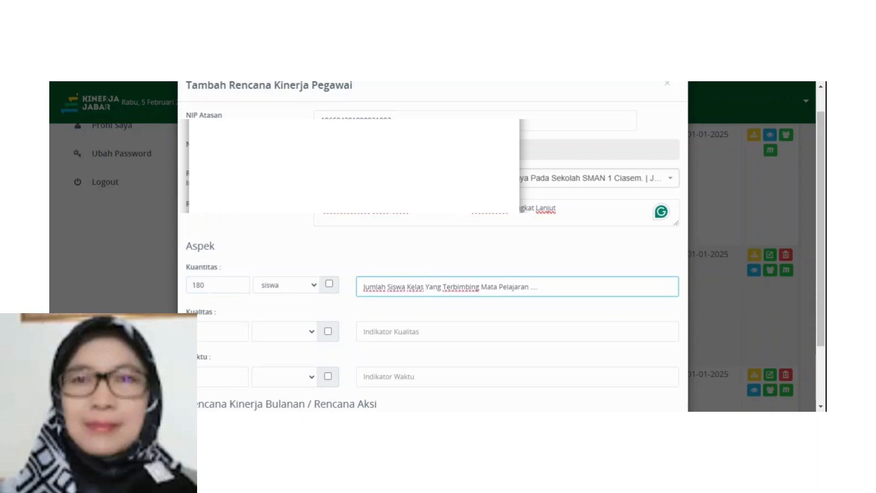
pyautogui.write('XII')
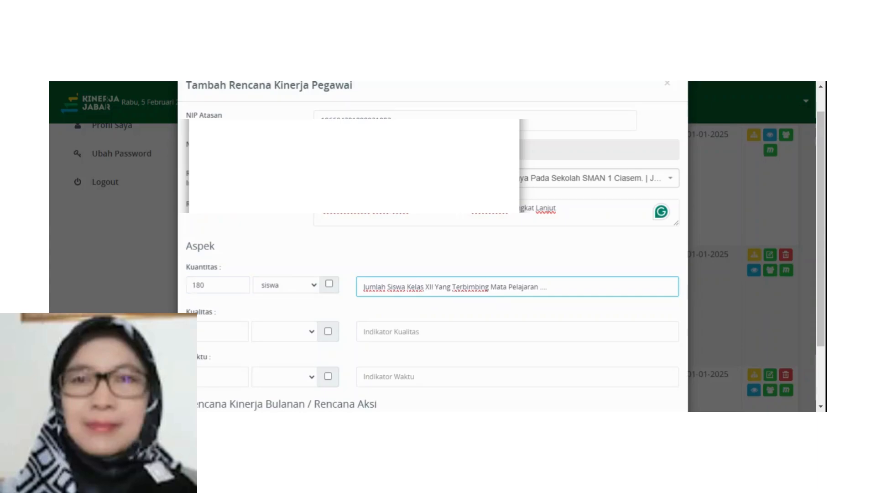
pyautogui.click(548, 287)
pyautogui.write('Matematika Tingkat Lanj')
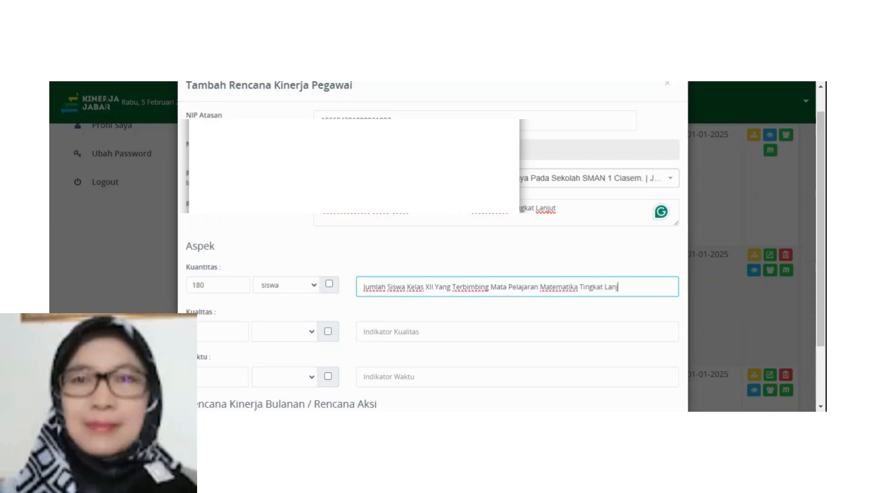
pyautogui.write('ut')
# Insert "XI," before "XII" in both the Kuantitas indicator and the Rencana Kinerja.
pyautogui.write('XI,')
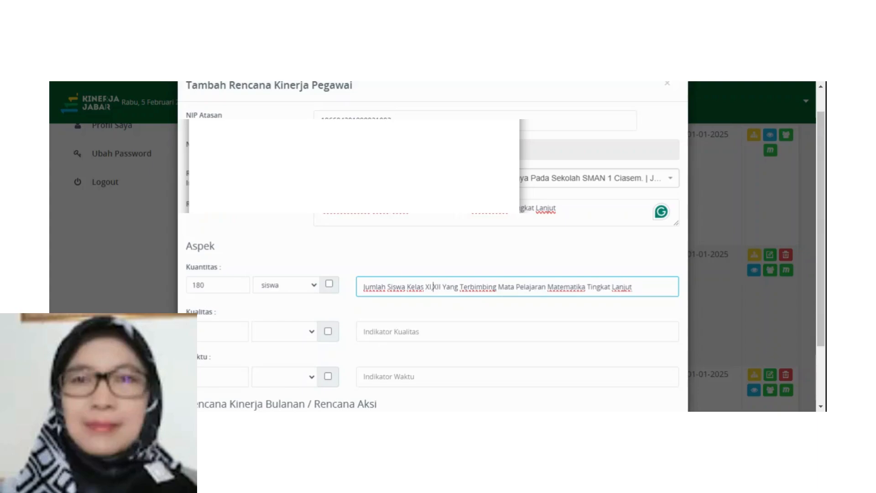
pyautogui.click(411, 209)
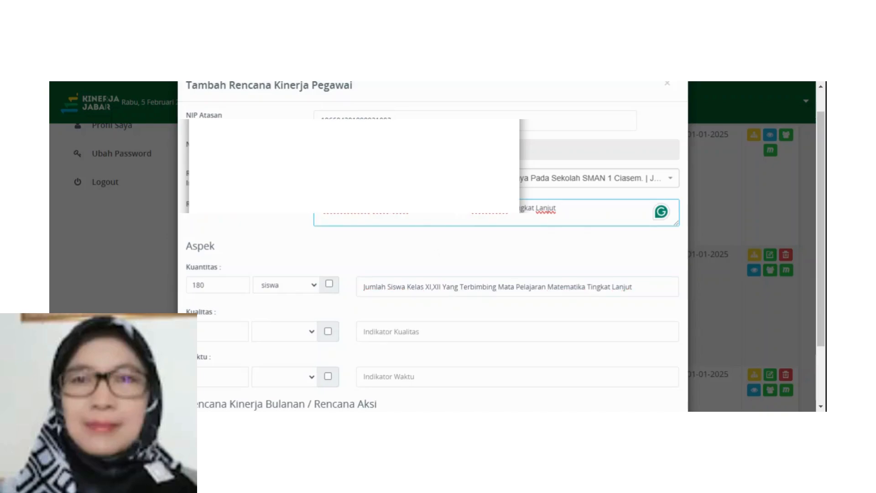
pyautogui.write('XI,')
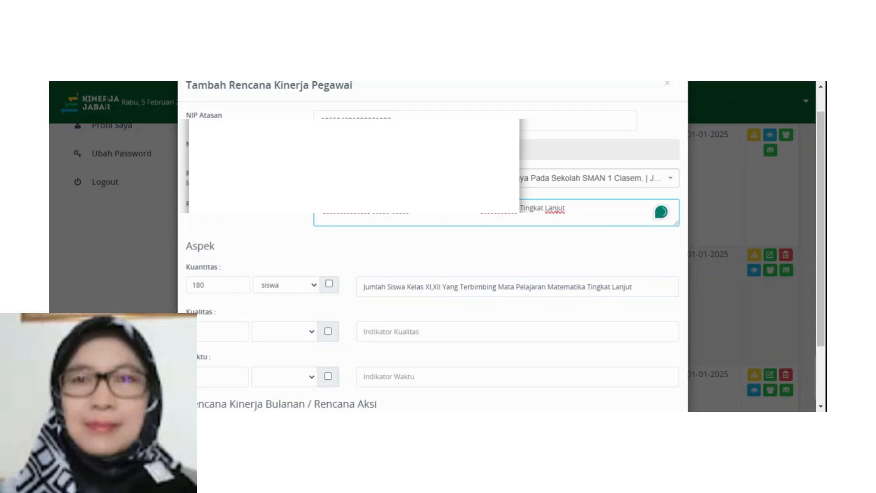
# Insert "pada" before "Mata Pelajaran" in the Kuantitas indicator and before "Matematika" in the Rencana Kinerja.
pyautogui.click(498, 287)
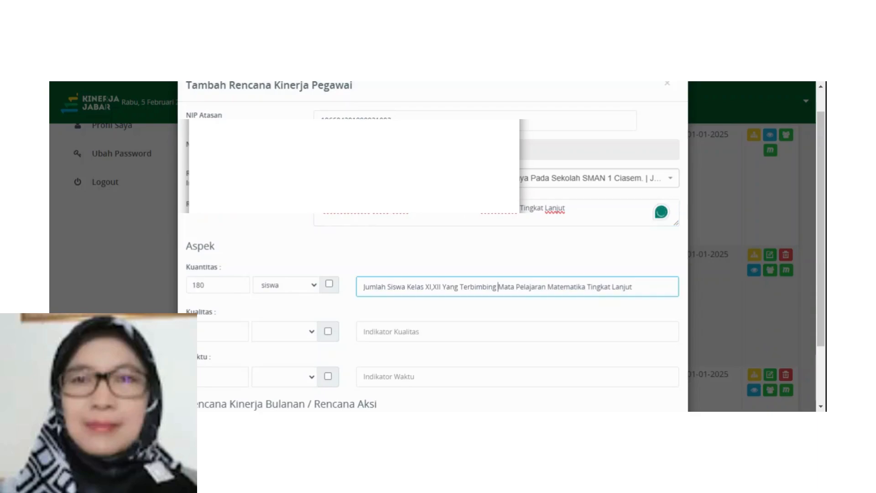
pyautogui.write('pada')
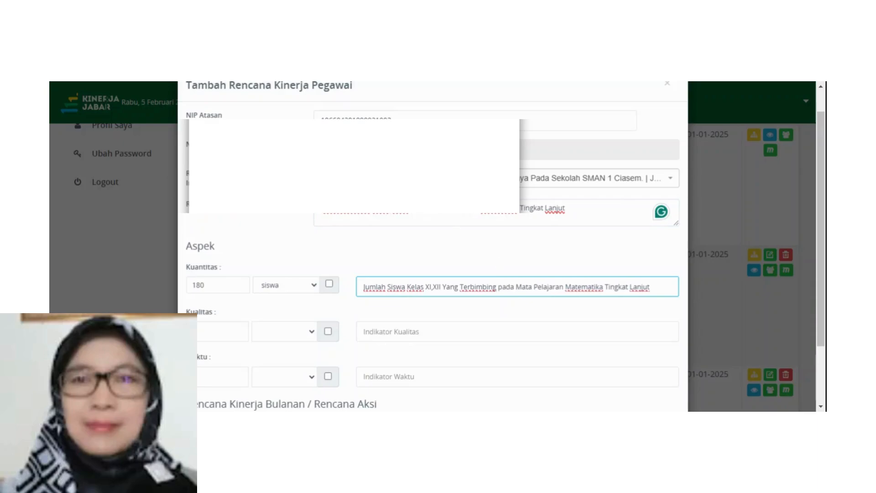
pyautogui.click(431, 214)
pyautogui.write('pada')
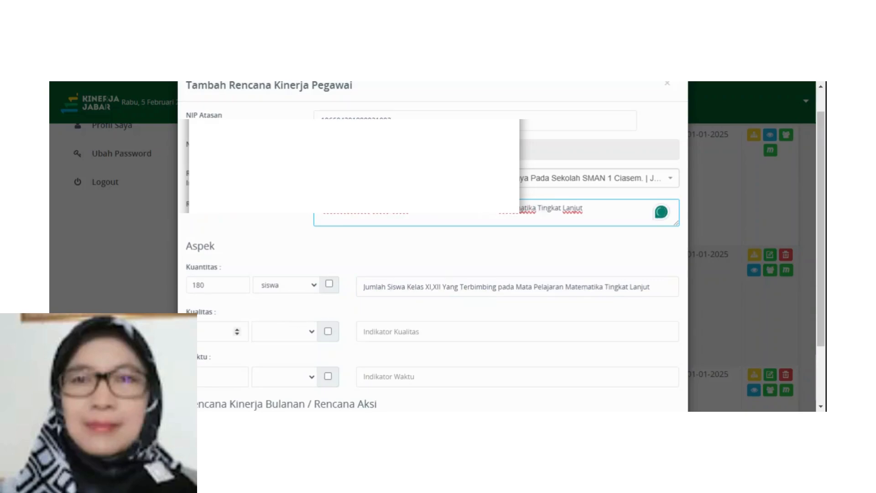
# Set the Kualitas target to 100 % and the Waktu target to 12.
pyautogui.click(236, 332)
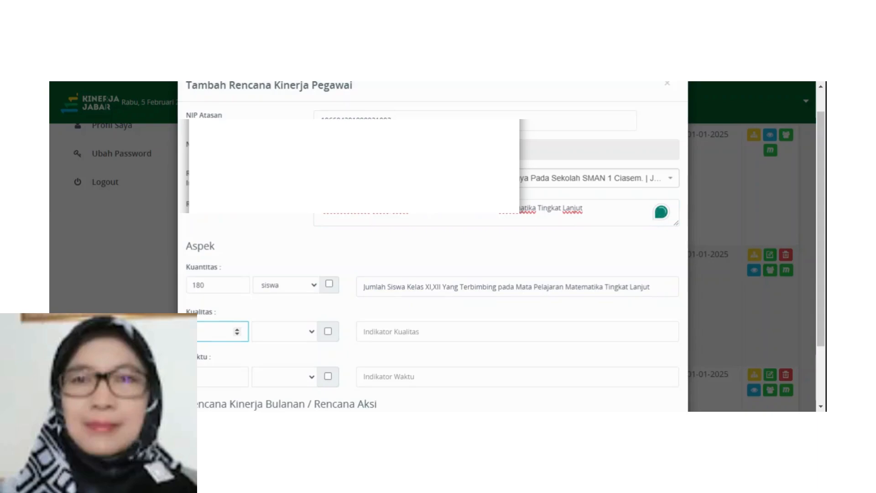
pyautogui.write('100')
pyautogui.click(281, 344)
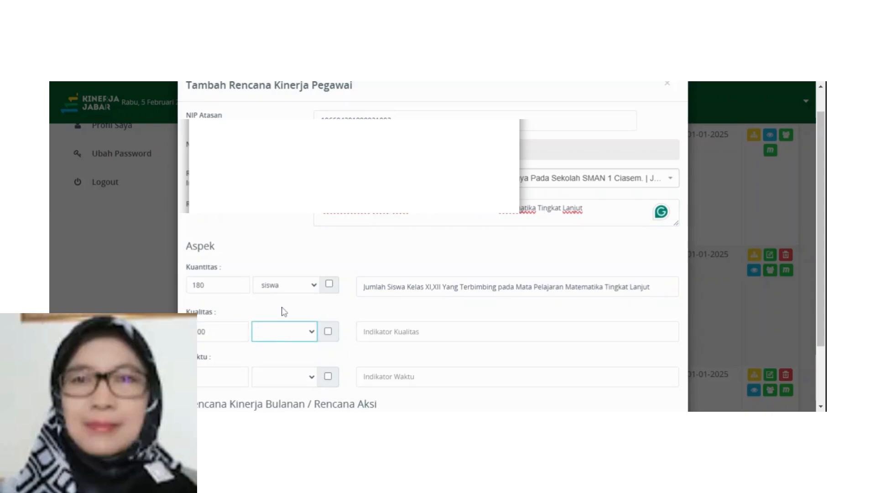
pyautogui.press('Down')
pyautogui.click(231, 376)
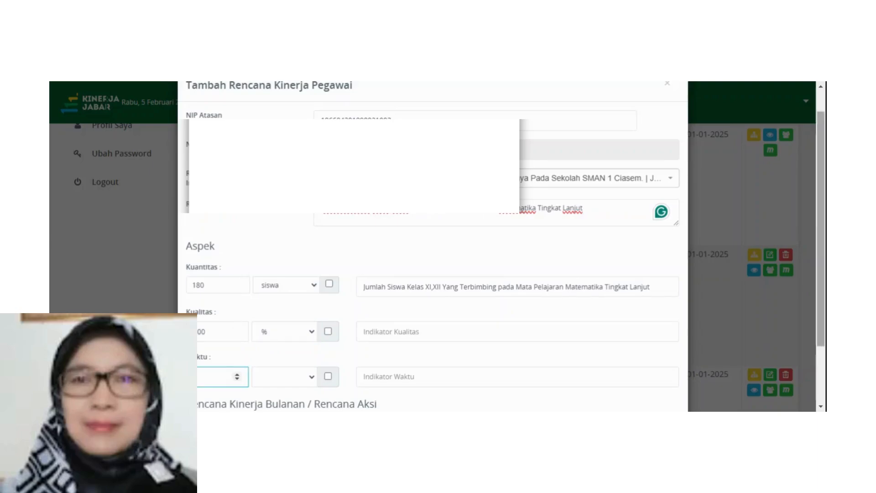
pyautogui.scroll(-1, 820, 218)
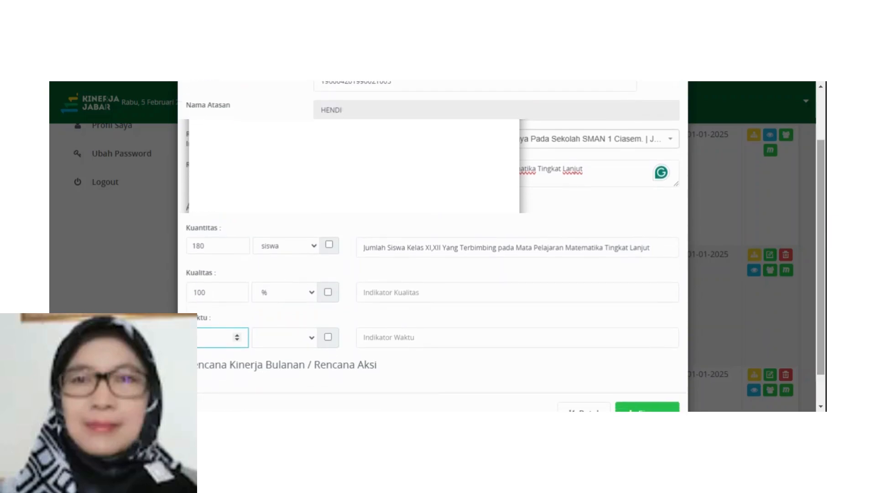
pyautogui.write('2')
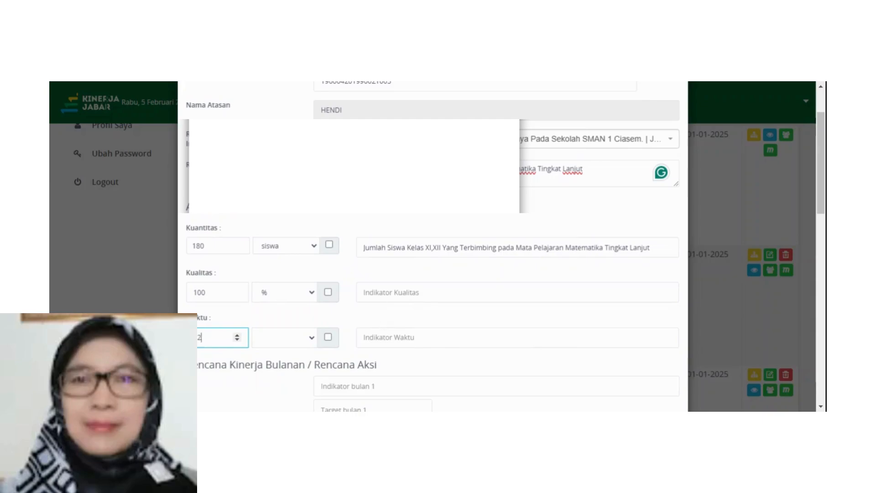
# Enter "Persentase jumlah siswa yang terbimbinga" as the Kualitas indicator and "Ketepatan waktu membimbing siswa." as the Waktu indicator.
pyautogui.click(384, 292)
pyautogui.write('Pe')
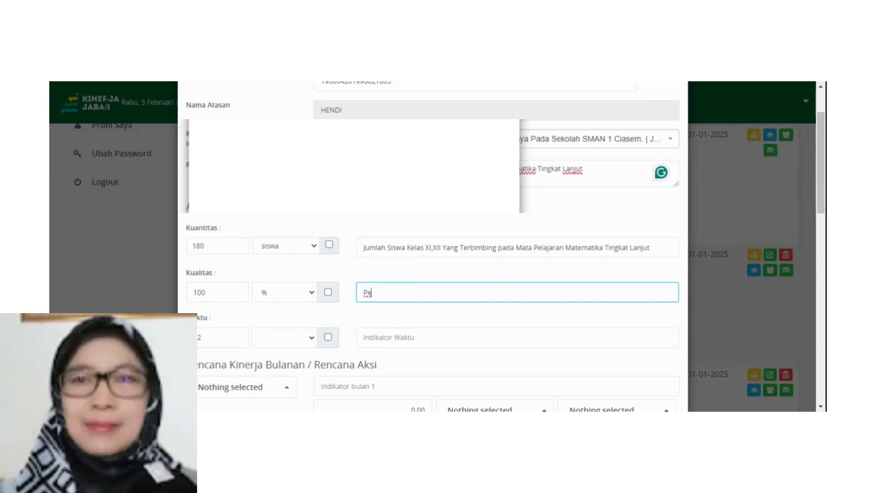
pyautogui.write('rsentase jumlah sisw')
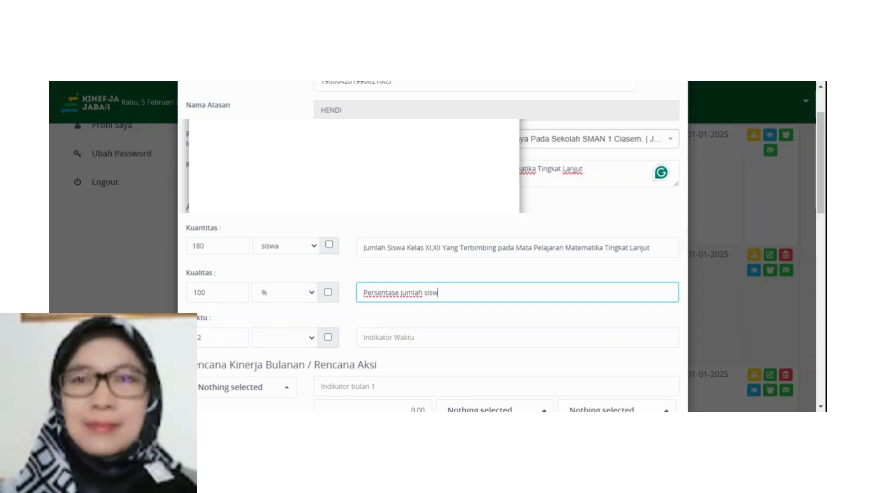
pyautogui.write('a yang terbimbinga')
pyautogui.click(364, 337)
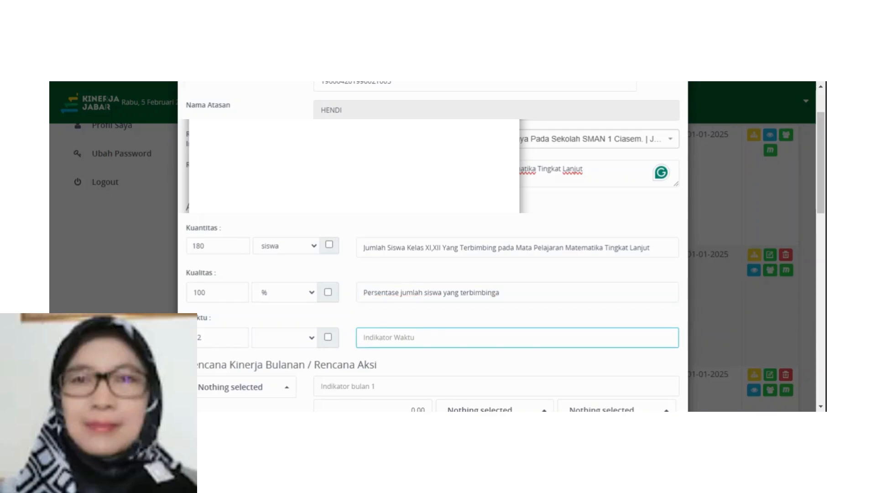
pyautogui.write('Ketepatan waktu membimb')
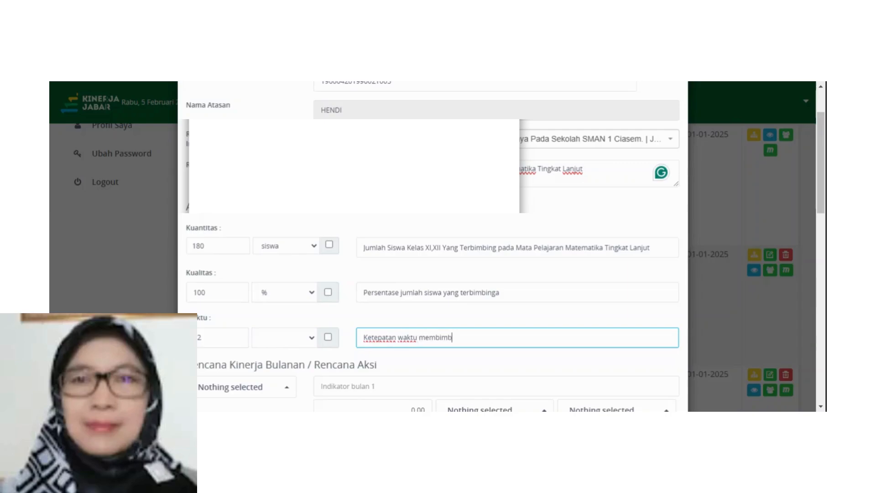
pyautogui.write('ing siswa.')
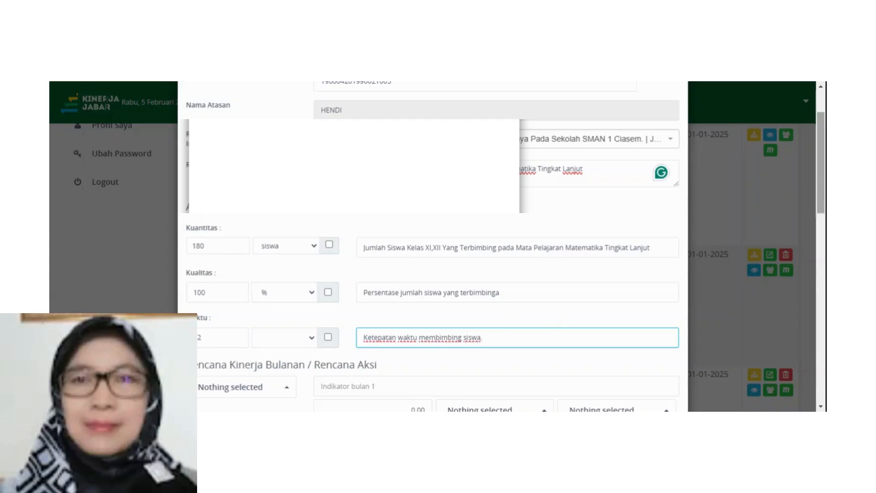
# Assign Januari to the first monthly action and copy the Kuantitas indicator text into its indicator.
pyautogui.moveTo(820, 190); pyautogui.dragTo(827, 261)
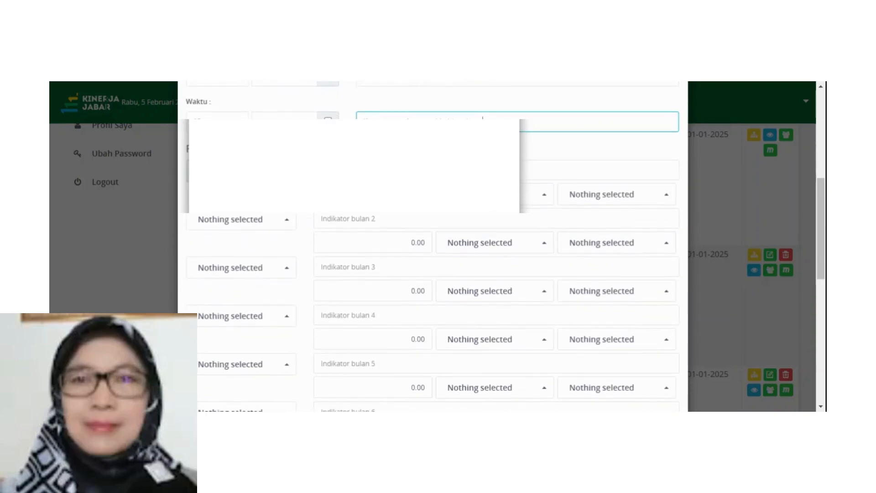
pyautogui.click(241, 171)
pyautogui.click(219, 194)
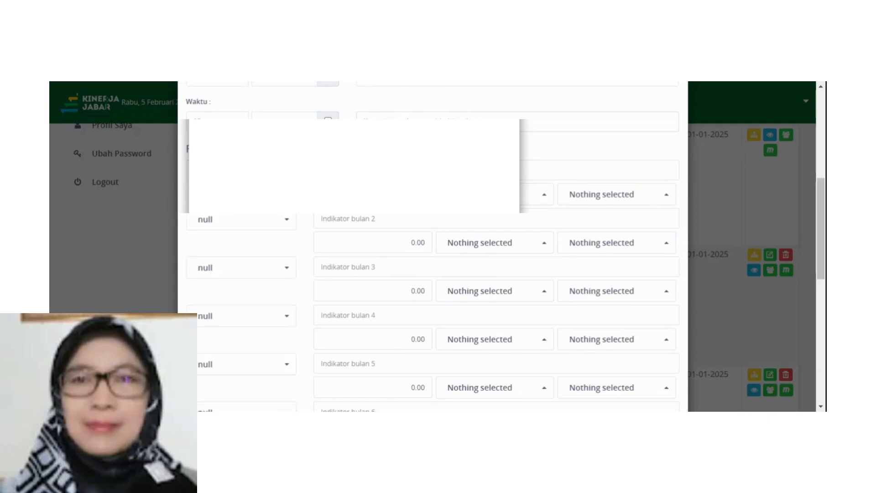
pyautogui.click(594, 169)
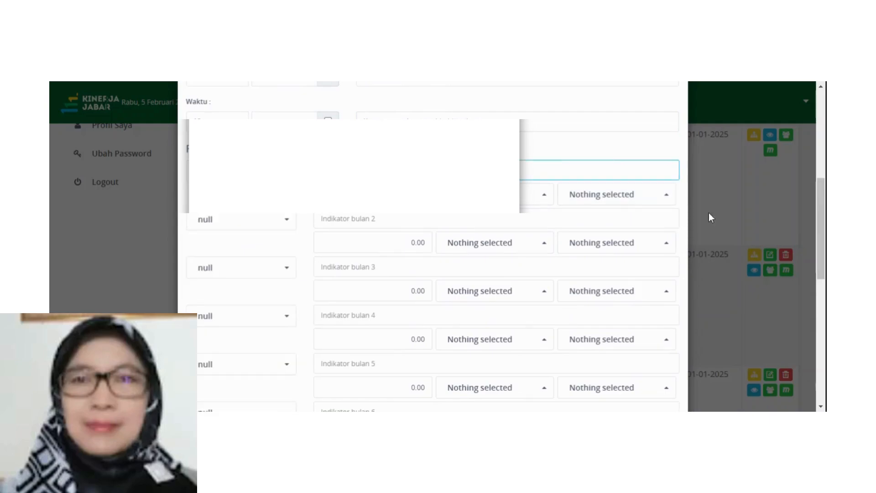
pyautogui.moveTo(821, 219); pyautogui.dragTo(819, 179)
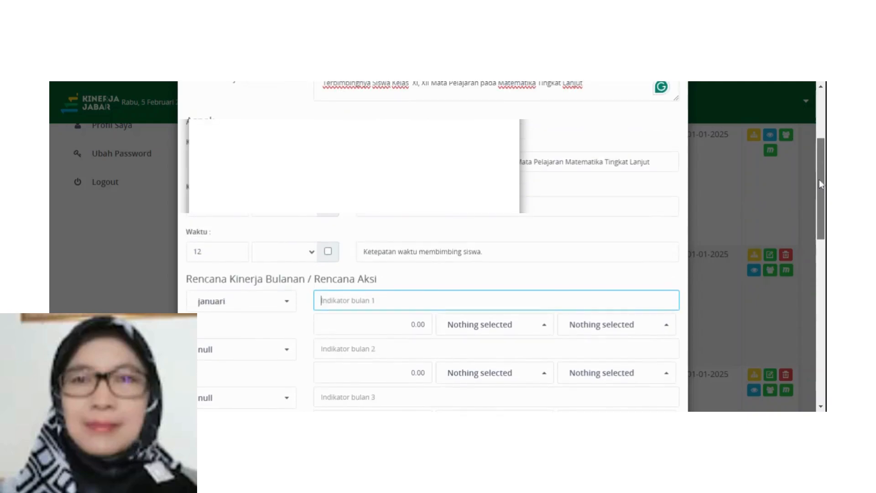
pyautogui.click(594, 162)
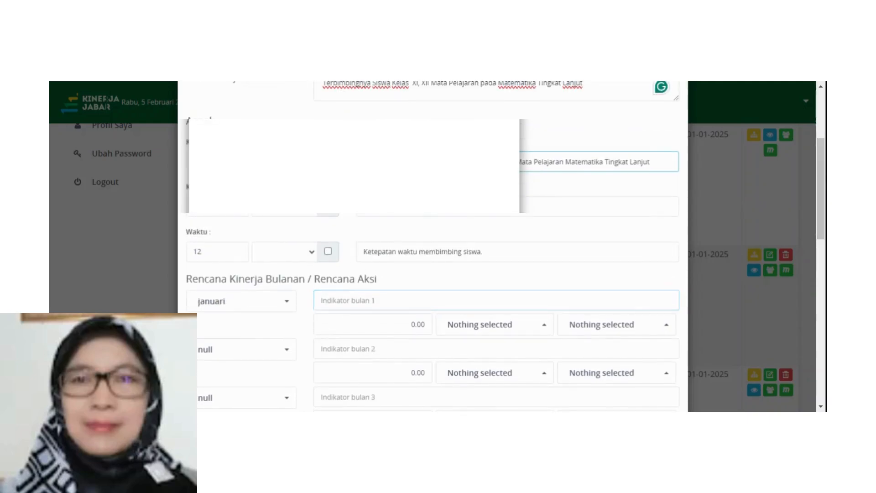
pyautogui.hotkey('ctrl', 'a')
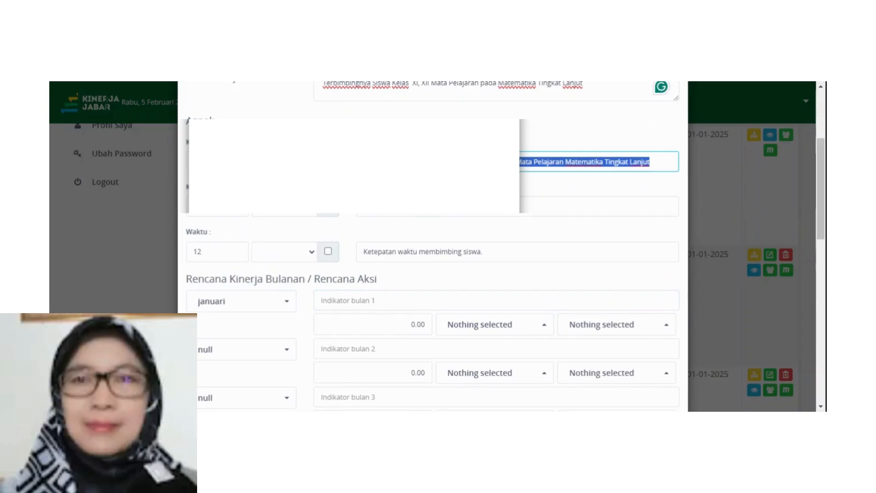
pyautogui.click(322, 300)
pyautogui.write('Jumlah Siswa Kelas XI,XII Yang Terbimbing pada Mata Pelajaran Matematika Tingkat Lanjut')
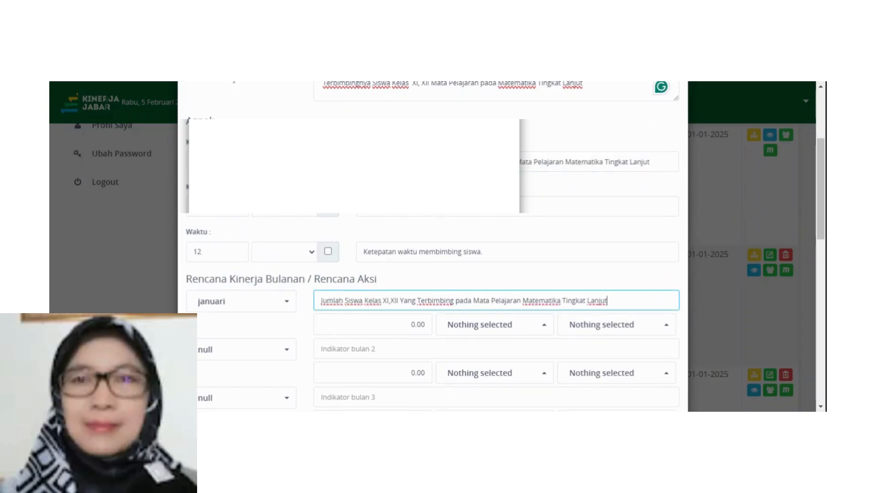
# Assign Februari to the second monthly action and paste the copied Kuantitas indicator text as its indicator.
pyautogui.click(225, 358)
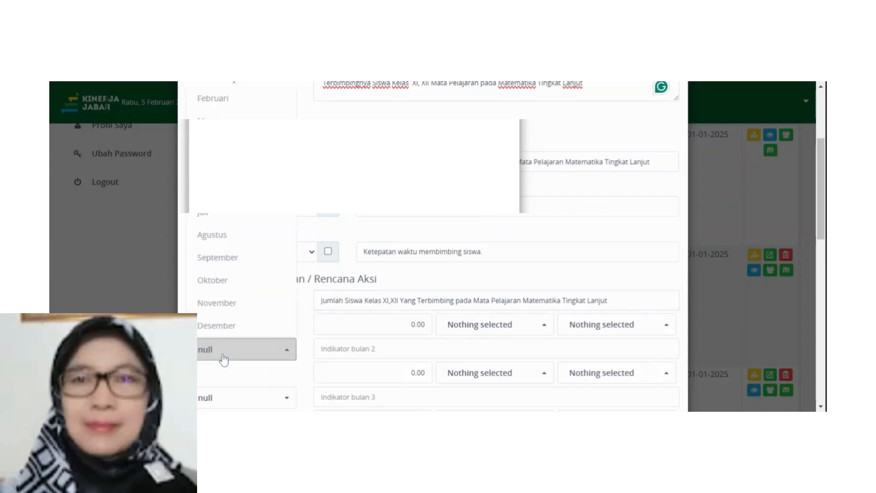
pyautogui.click(215, 99)
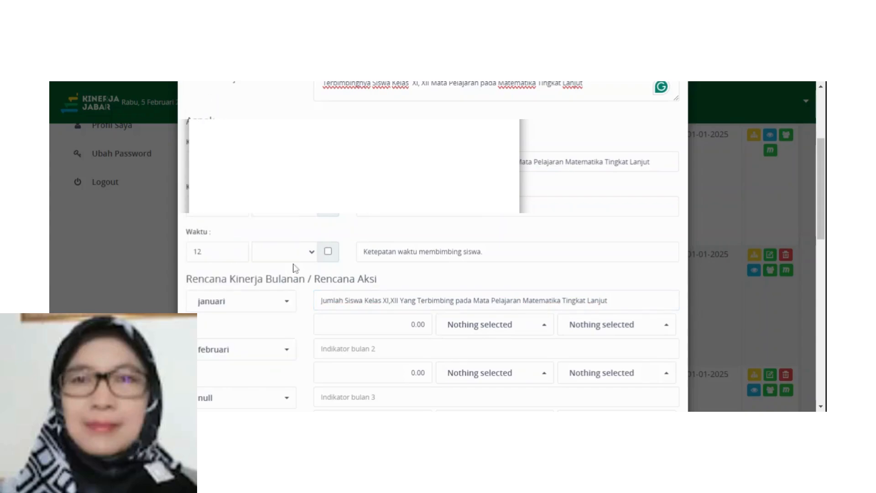
pyautogui.write('Jumlah Siswa Kelas XI,XII Yang Terbimbing pada Mata Pelajaran Matematika Tingkat Lanjut')
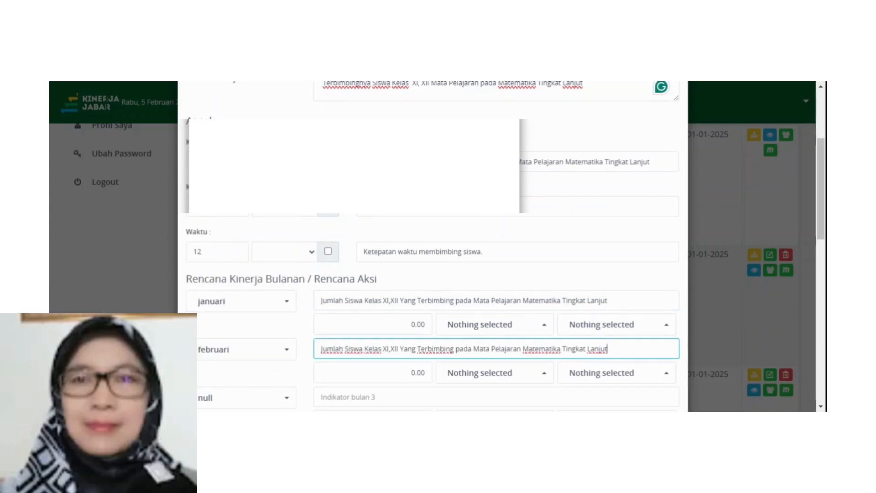
# Set the Januari action's target to 1 Dokumen at 100%.
pyautogui.click(413, 325)
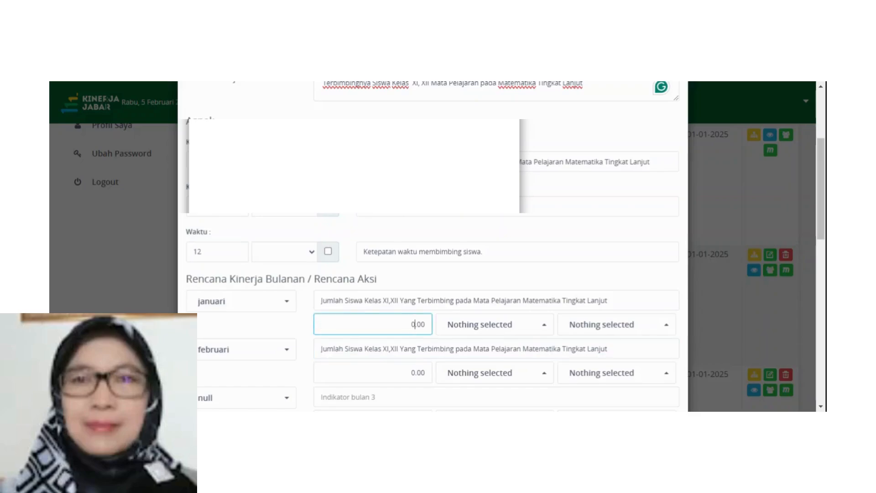
pyautogui.click(493, 332)
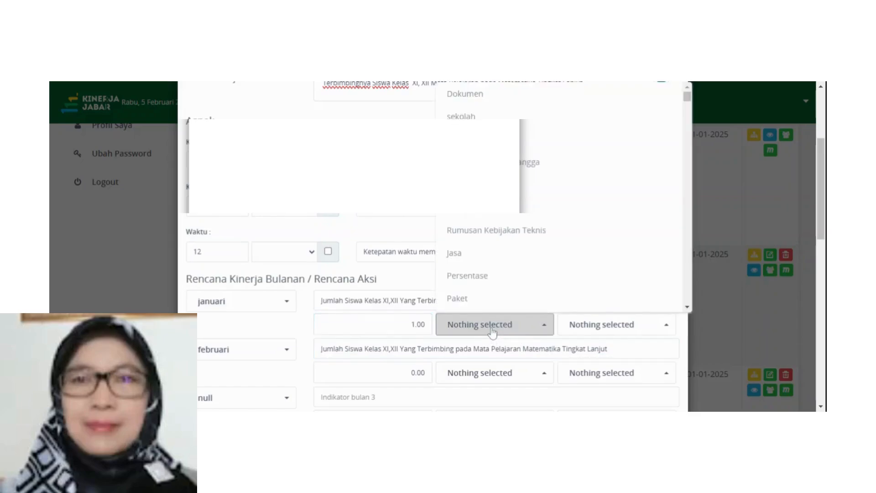
pyautogui.click(473, 95)
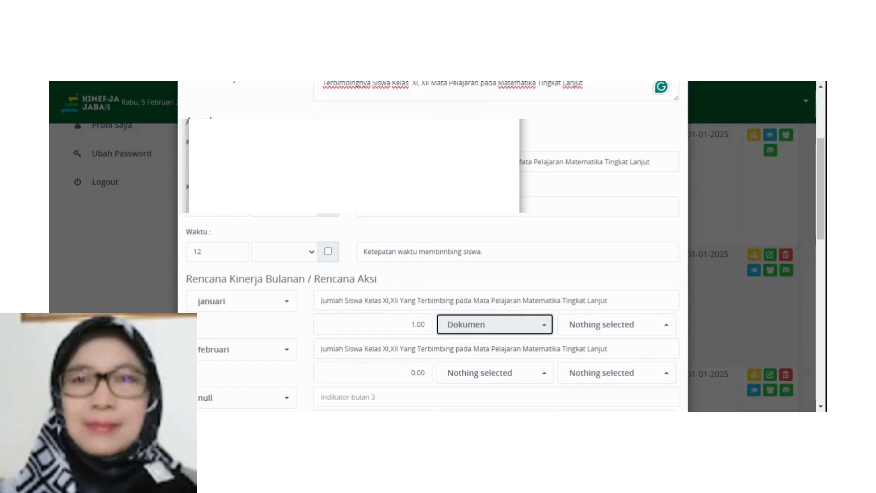
pyautogui.click(606, 331)
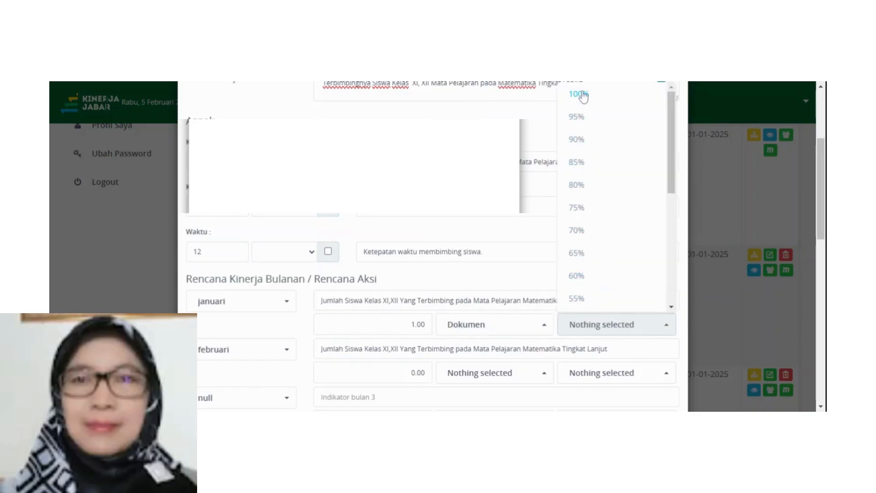
pyautogui.click(582, 94)
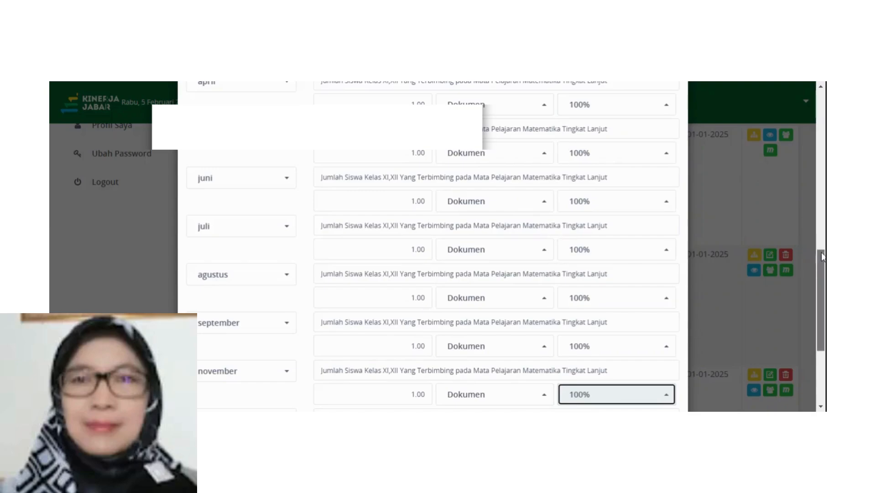
# Correct the month of the tenth monthly action, after September, to Oktober.
pyautogui.moveTo(820, 254); pyautogui.dragTo(824, 287)
pyautogui.scroll(-1, 158, 276)
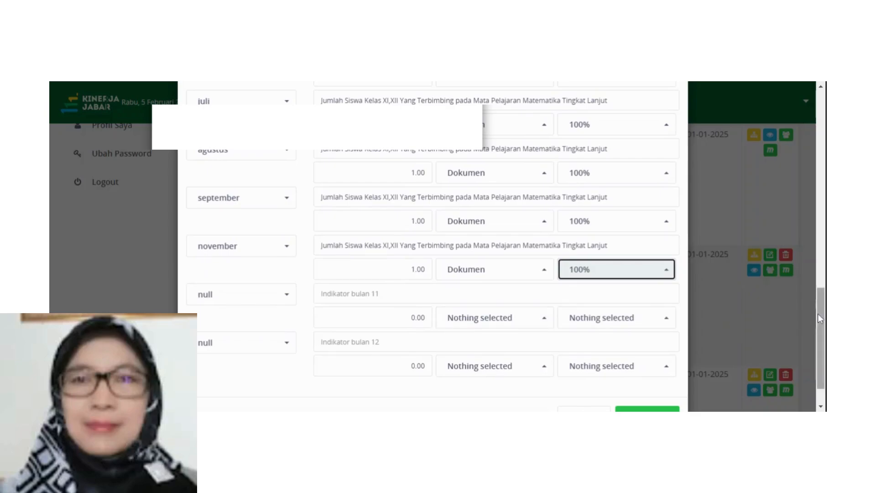
pyautogui.moveTo(818, 313)
pyautogui.mouseDown()
pyautogui.moveTo(824, 219)
pyautogui.moveTo(825, 318)
pyautogui.mouseUp()
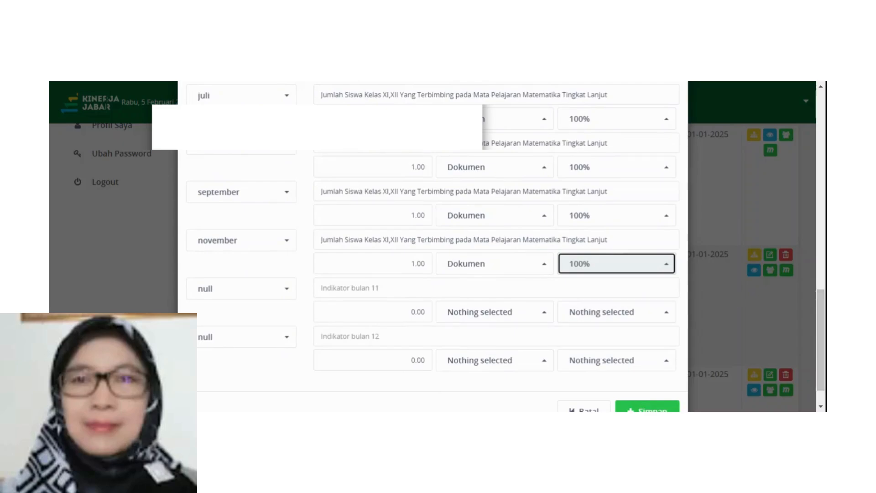
pyautogui.click(268, 245)
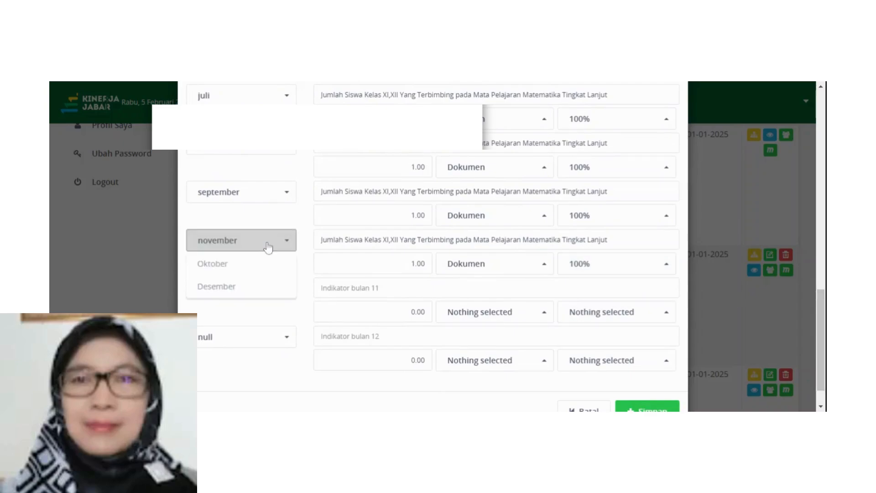
pyautogui.click(235, 263)
# Assign November to the eleventh monthly action and paste the copied Kuantitas indicator text as its indicator.
pyautogui.click(235, 292)
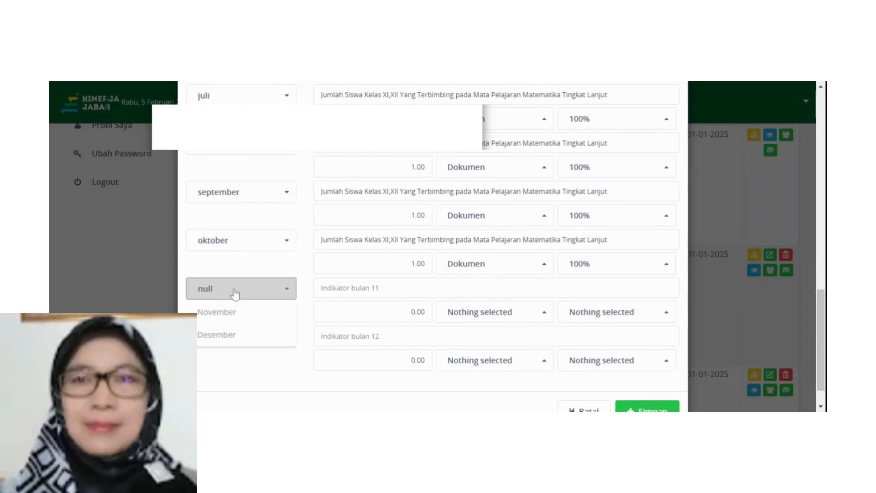
pyautogui.click(350, 288)
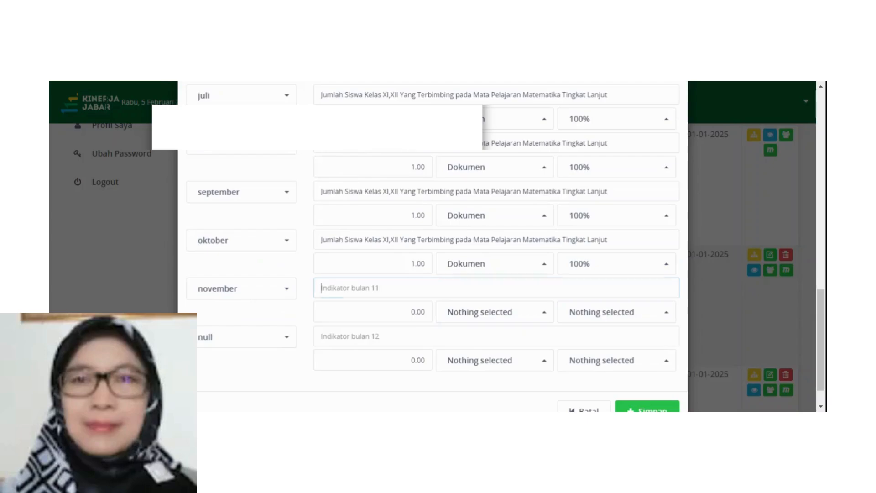
pyautogui.write('Jumlah Siswa Kelas XI,XII Yang Terbimbing pada Mata Pelajaran Matematika Tingkat Lanjut')
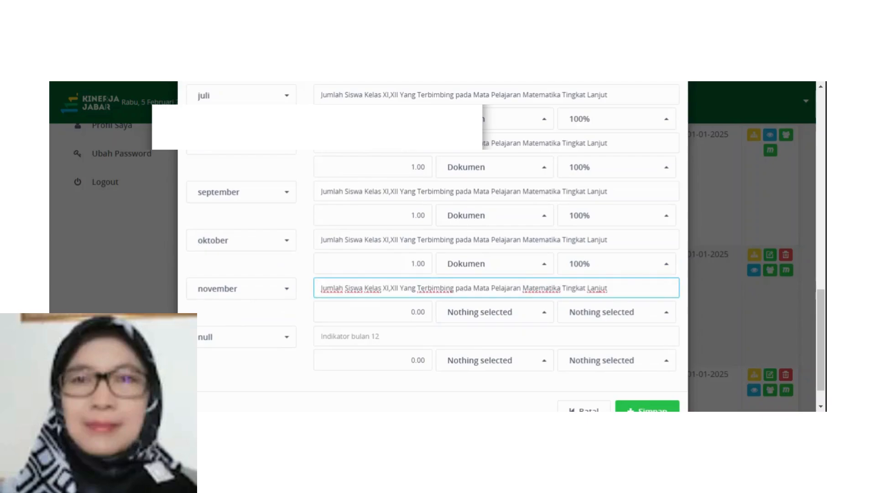
# Set the November action's target to 1 Dokumen at 100%.
pyautogui.click(415, 312)
pyautogui.write('1')
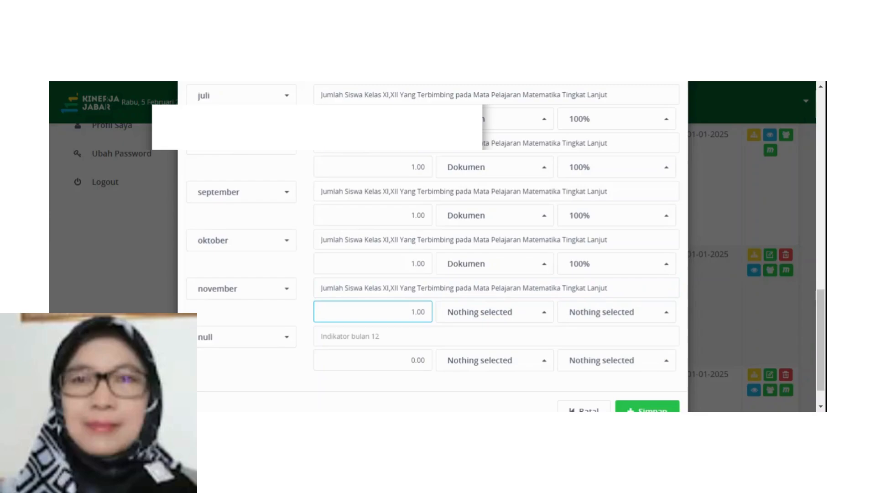
pyautogui.click(449, 318)
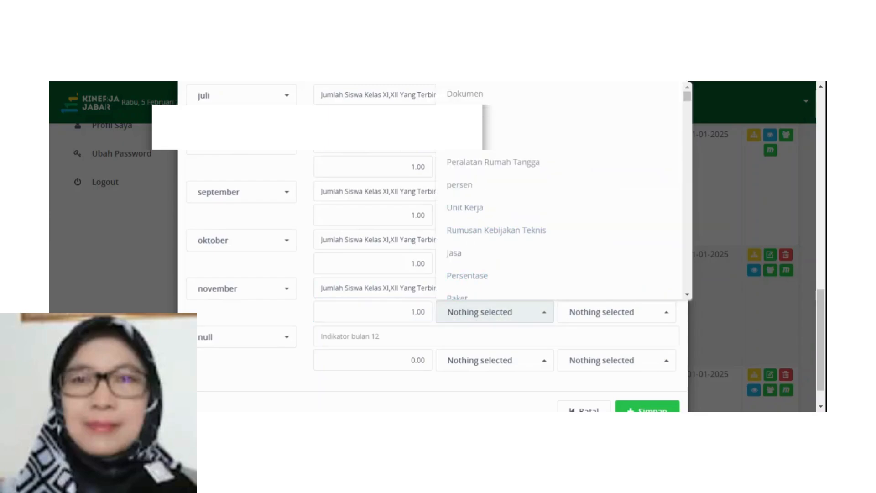
pyautogui.click(475, 97)
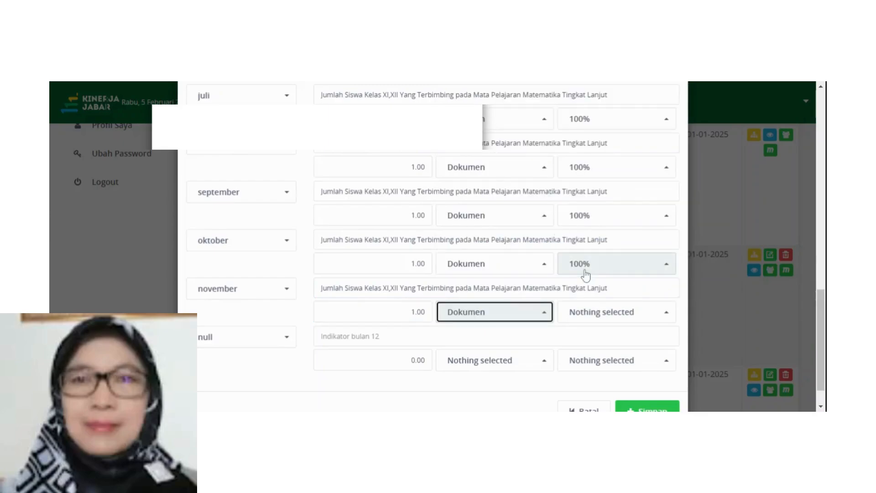
pyautogui.click(603, 317)
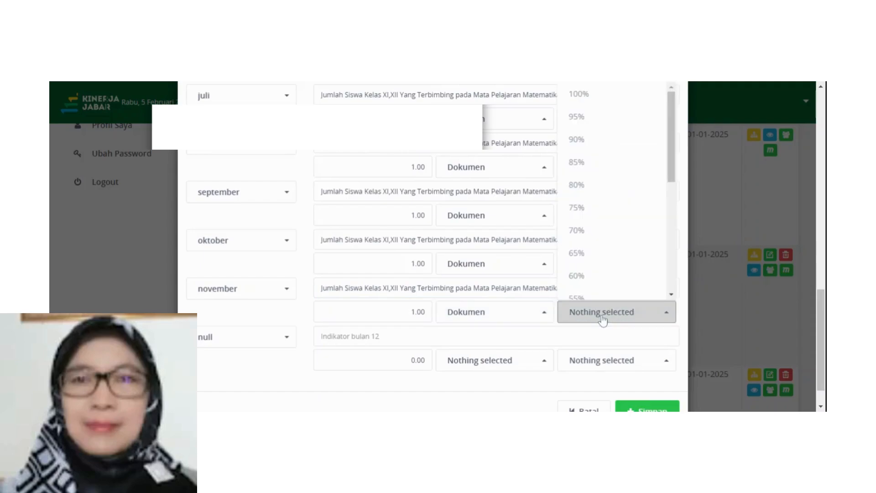
pyautogui.click(579, 95)
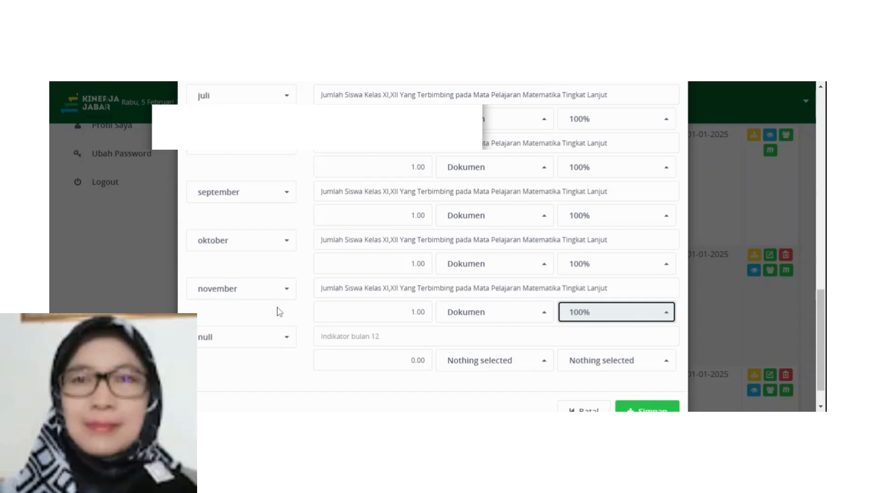
# Assign Desember to the twelfth monthly action and paste the copied Kuantitas indicator text as its indicator.
pyautogui.click(250, 346)
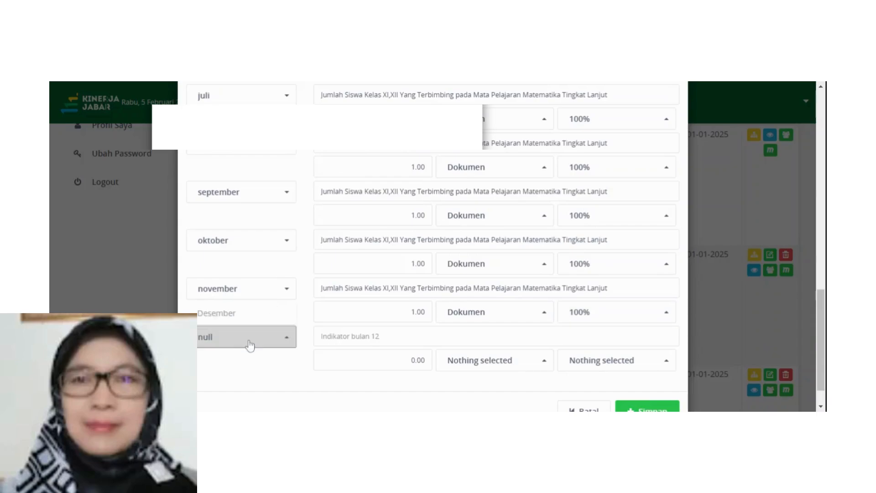
pyautogui.click(228, 315)
pyautogui.click(434, 336)
pyautogui.write('Jumlah Siswa Kelas XI,XII Yang Terbimbing pada Mata Pelajaran Matematika Tingkat Lanjut')
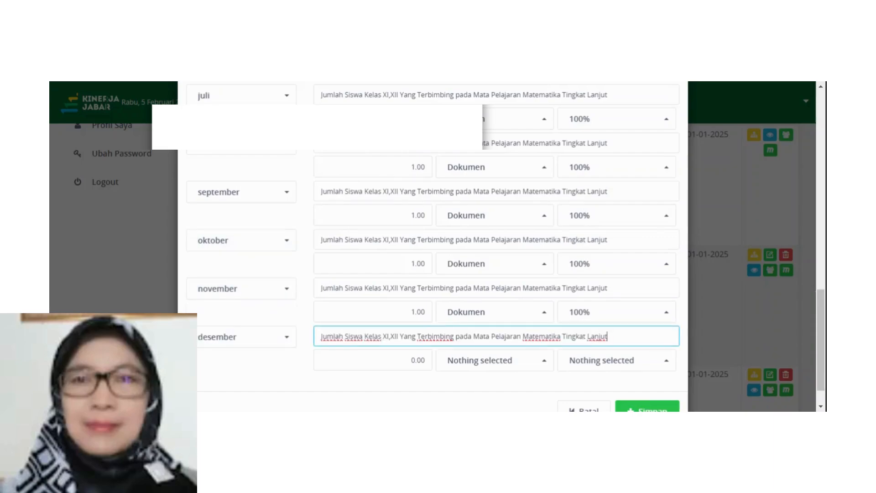
# Set the Desember action's target to 1 Dokumen at 100%.
pyautogui.click(413, 360)
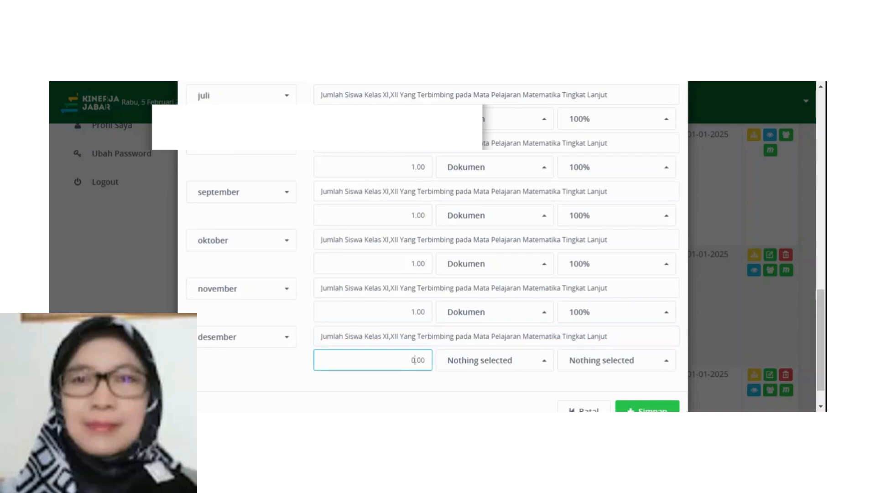
pyautogui.click(449, 366)
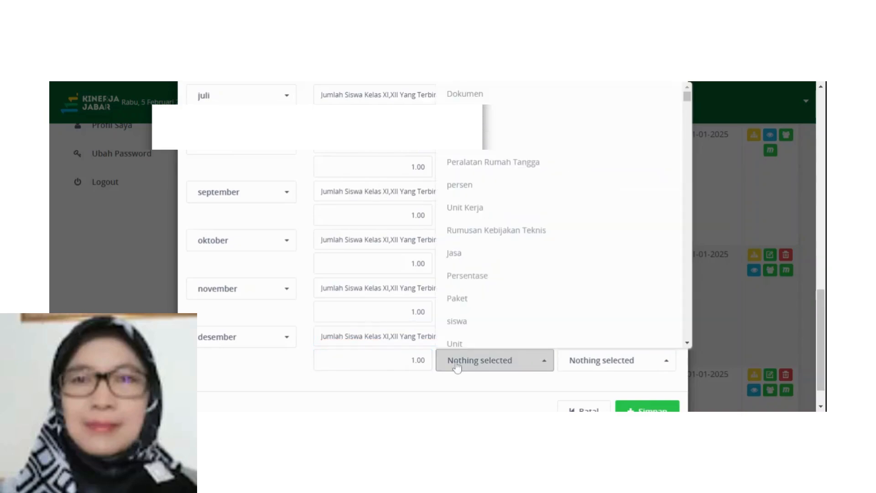
pyautogui.click(473, 99)
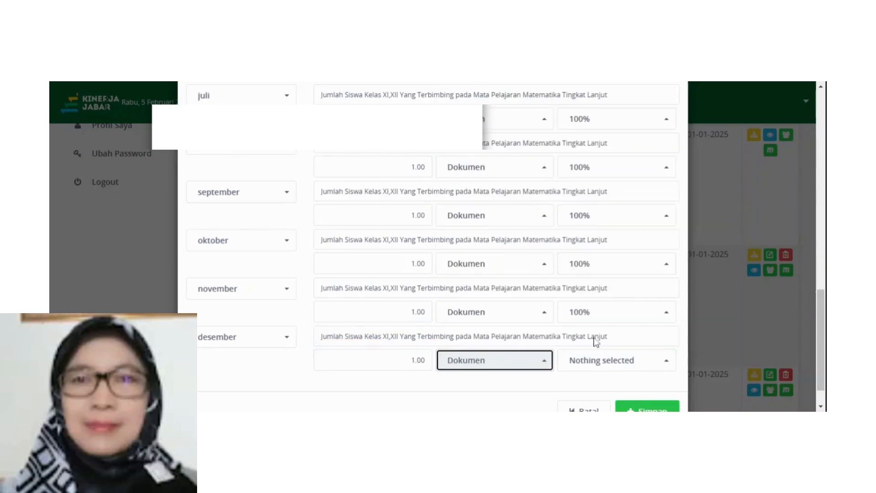
pyautogui.click(606, 362)
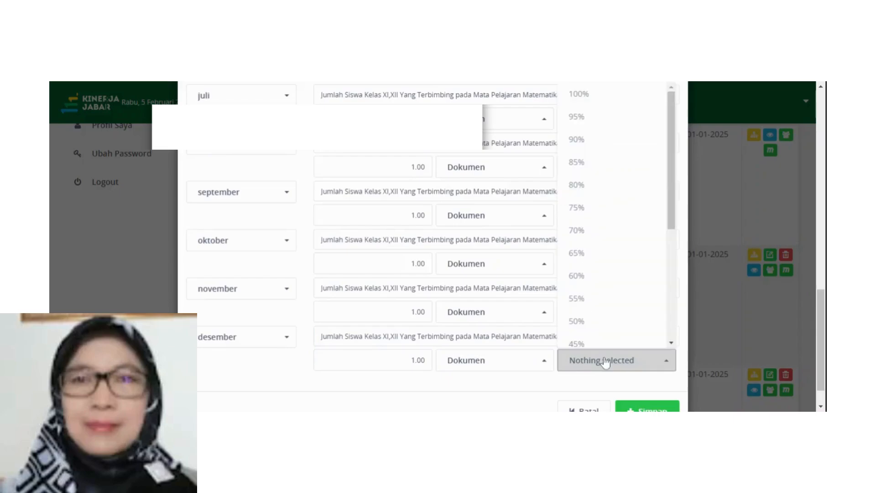
pyautogui.click(578, 95)
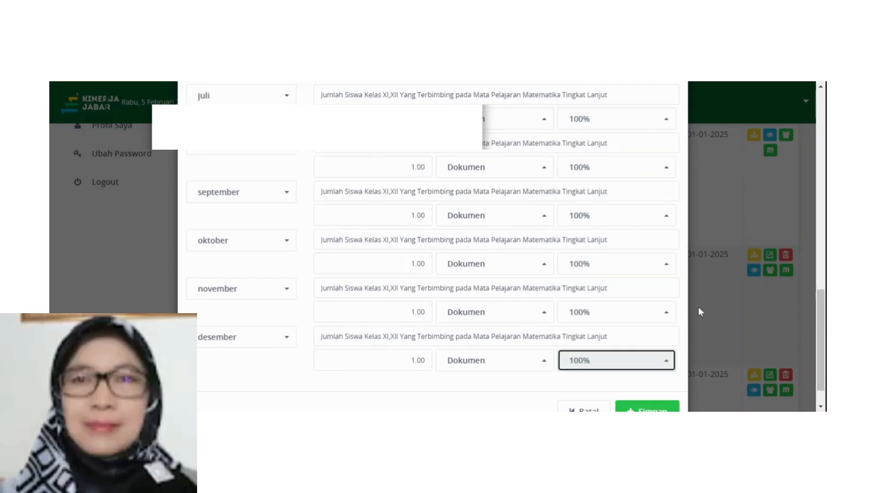
# Save the performance plan with its twelve monthly actions.
pyautogui.scroll(-1, 817, 294)
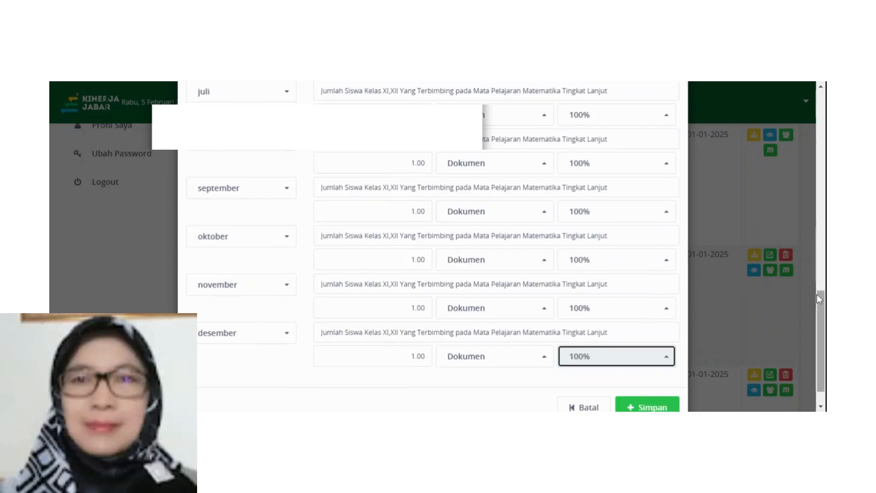
pyautogui.moveTo(818, 309)
pyautogui.mouseDown()
pyautogui.moveTo(820, 111)
pyautogui.moveTo(821, 322)
pyautogui.mouseUp()
pyautogui.click(659, 381)
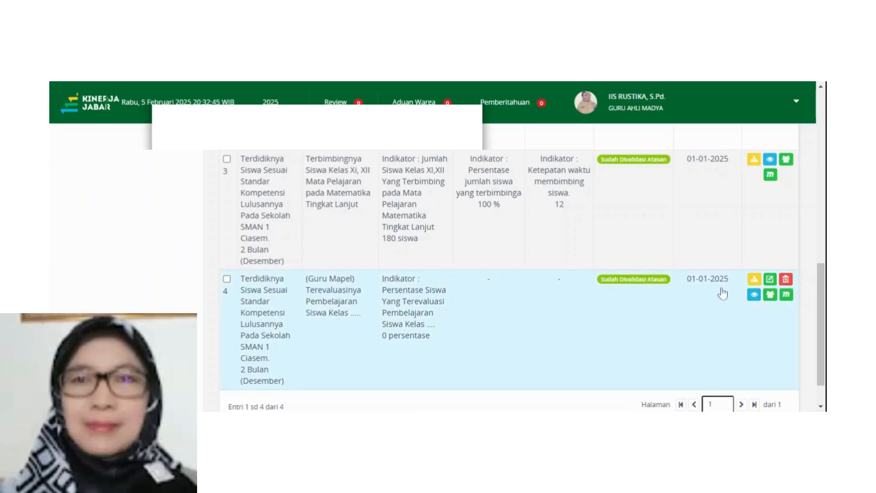
# Open the fourth performance plan for editing and reword its Rencana Kinerja as "Terevaluasinya Pembelajaran Siswa Kelas XI, XII".
pyautogui.click(770, 279)
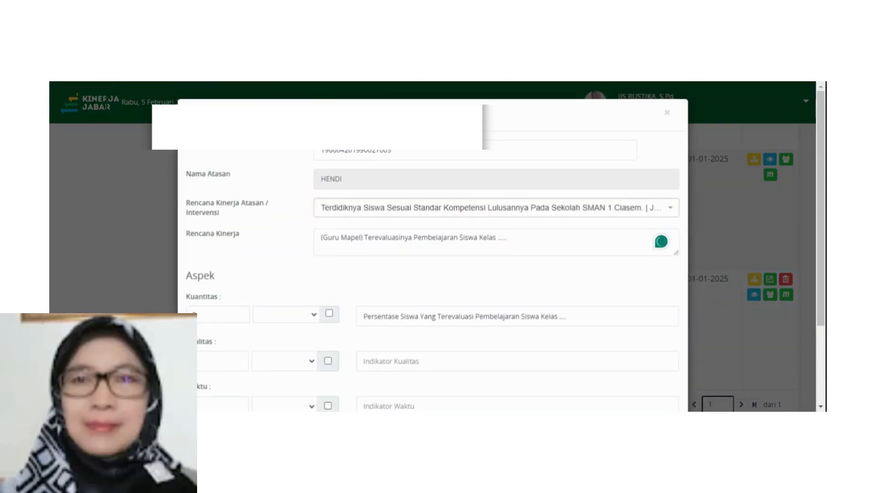
pyautogui.click(364, 237)
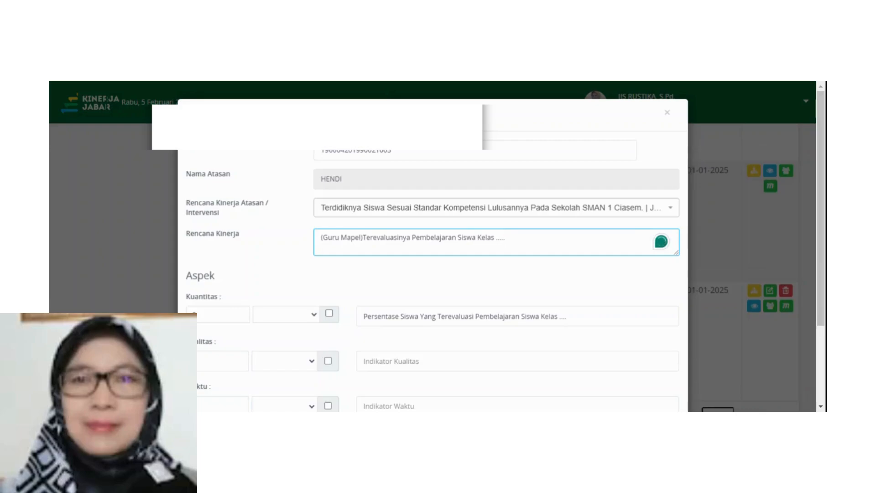
pyautogui.press('BackSpace')
pyautogui.press('BackSpace')
pyautogui.press('BackSpace')
pyautogui.press('BackSpace')
pyautogui.press('BackSpace')
pyautogui.press('BackSpace')
pyautogui.press('BackSpace')
pyautogui.press('BackSpace')
pyautogui.press('BackSpace')
pyautogui.press('BackSpace')
pyautogui.press('BackSpace')
pyautogui.press('BackSpace')
pyautogui.press('BackSpace')
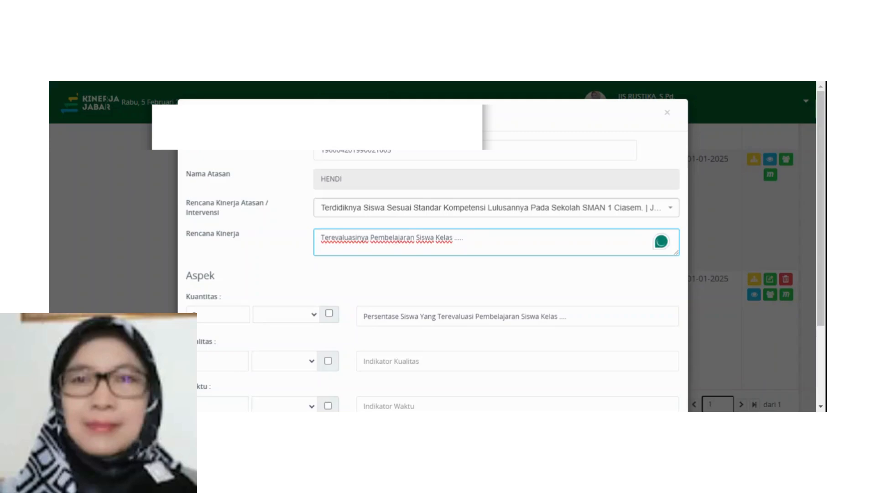
pyautogui.press('BackSpace')
pyautogui.press('BackSpace')
pyautogui.press('BackSpace')
pyautogui.press('BackSpace')
pyautogui.press('BackSpace')
pyautogui.press('BackSpace')
pyautogui.write('XI, XII')
# Set the Kuantitas target value to 2.
pyautogui.moveTo(820, 254); pyautogui.dragTo(820, 305)
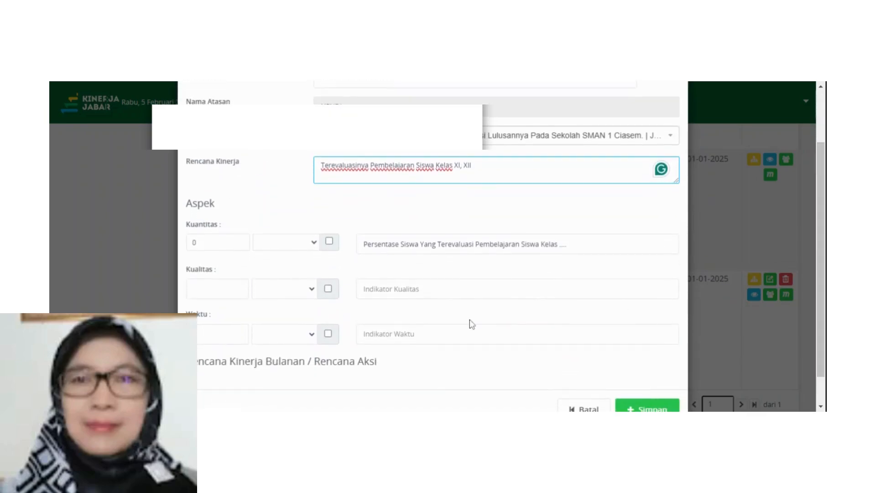
pyautogui.click(214, 242)
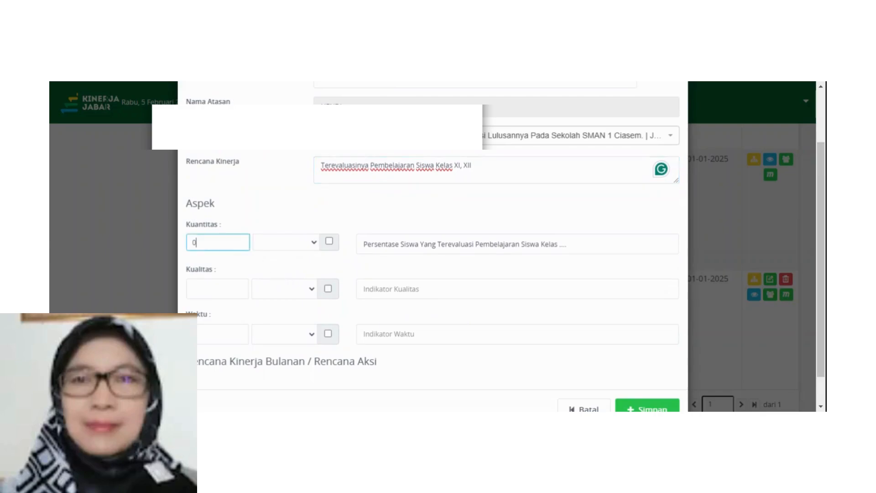
pyautogui.write('1')
pyautogui.press('BackSpace')
pyautogui.press('BackSpace')
pyautogui.write('2')
# Set the Kualitas target to 100 Dokumen.
pyautogui.click(237, 291)
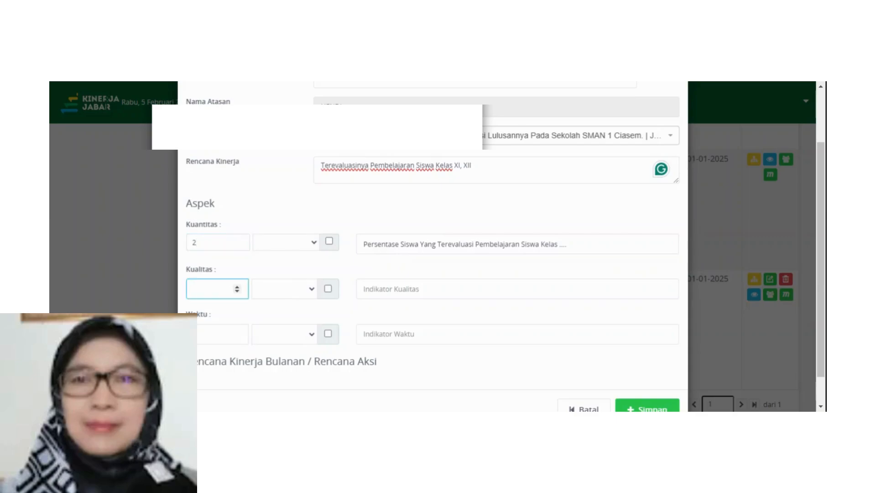
pyautogui.write('100')
pyautogui.click(290, 297)
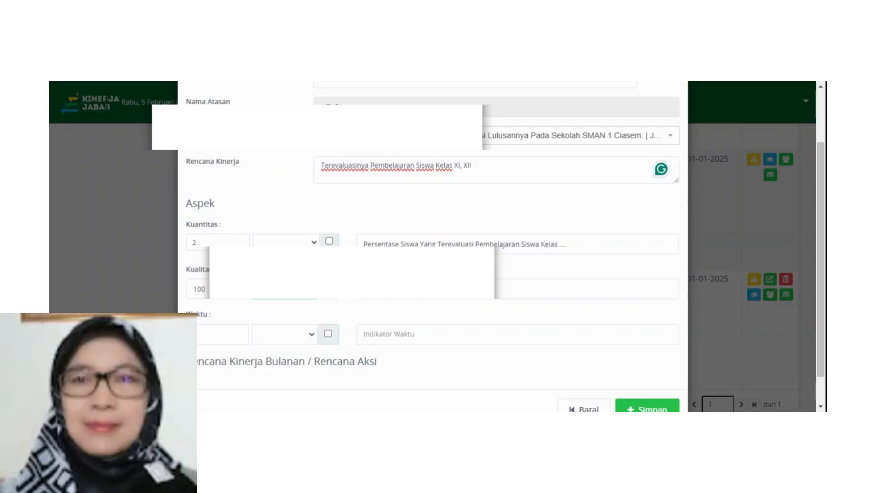
# Set the Kuantitas target to 180 Peserta Didik and the Waktu target to 2 Bulan.
pyautogui.click(196, 243)
pyautogui.press('BackSpace')
pyautogui.write('180')
pyautogui.click(317, 240)
pyautogui.click(219, 334)
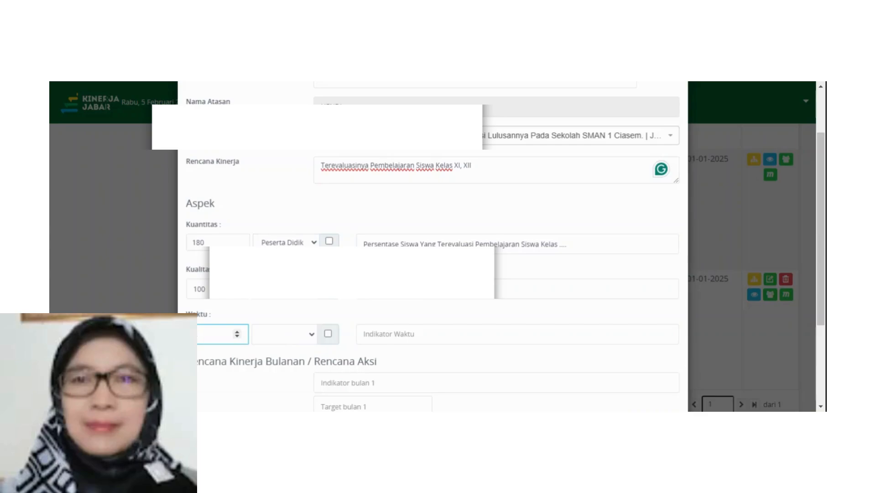
pyautogui.click(277, 337)
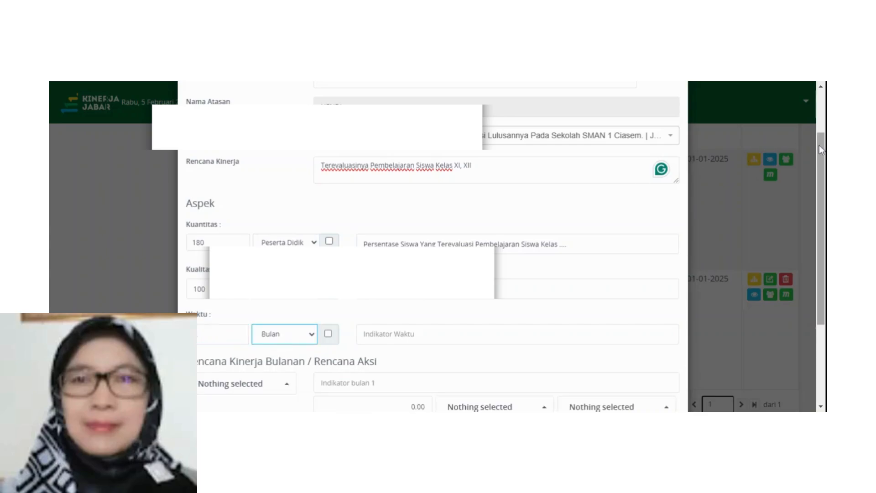
# Assign Juni to the first monthly action of the plan.
pyautogui.scroll(-2, 823, 153)
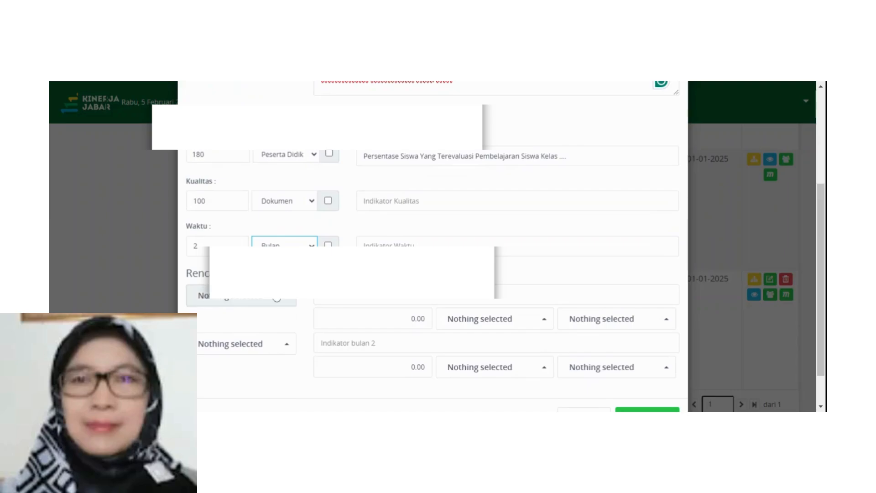
pyautogui.click(268, 301)
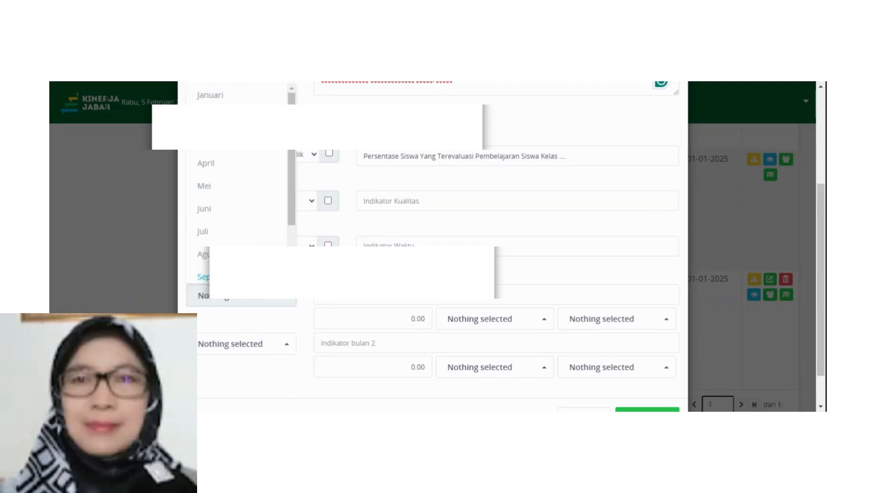
pyautogui.click(228, 210)
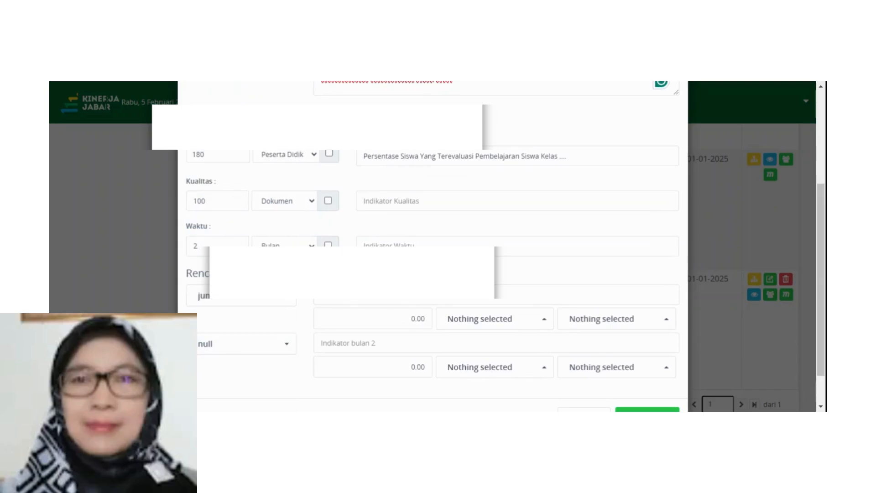
pyautogui.click(584, 295)
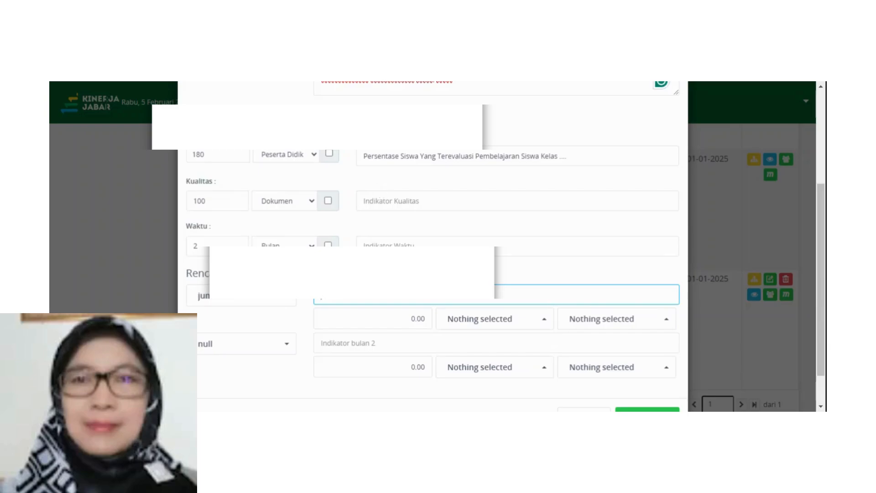
# Copy the Kuantitas indicator text into the Kualitas indicator.
pyautogui.click(364, 156)
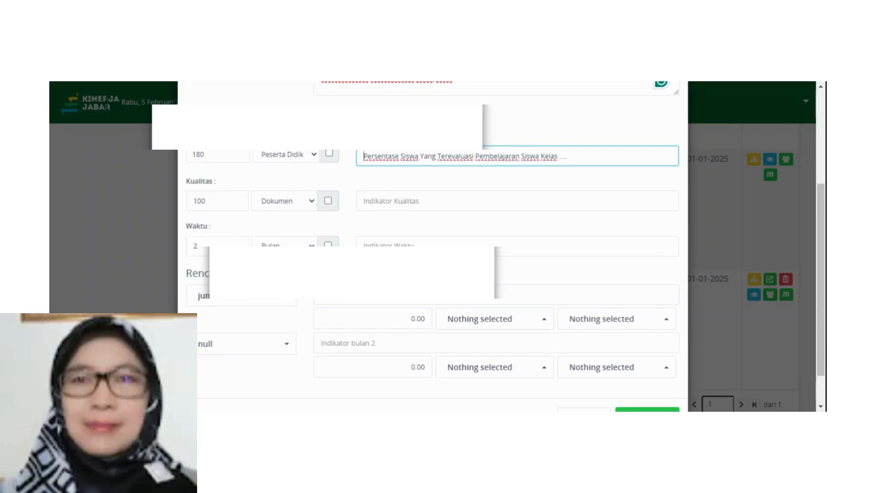
pyautogui.hotkey('ctrl', 'a')
pyautogui.hotkey('ctrl', 'c')
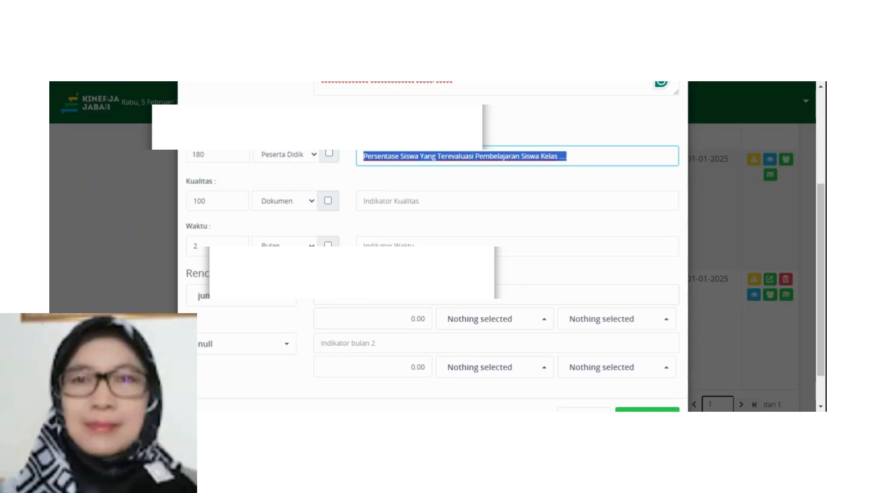
pyautogui.click(387, 200)
pyautogui.hotkey('ctrl', 'v')
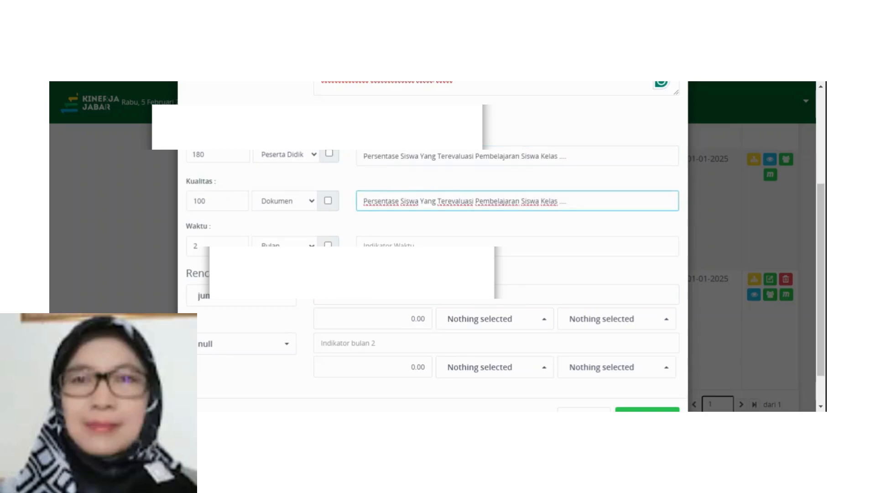
# Replace the opening word Persentase in the Kuantitas indicator with Jumlah.
pyautogui.click(395, 156)
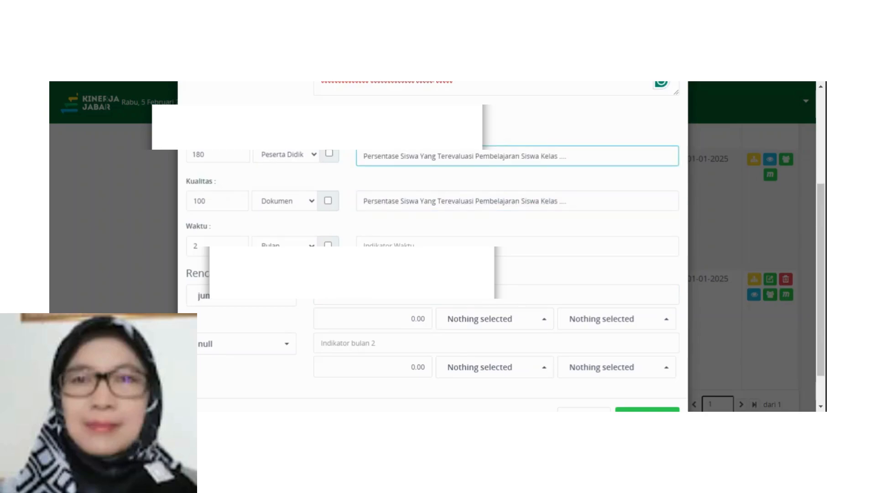
pyautogui.press('BackSpace')
pyautogui.press('BackSpace')
pyautogui.press('BackSpace')
pyautogui.press('BackSpace')
pyautogui.press('BackSpace')
pyautogui.press('BackSpace')
pyautogui.press('BackSpace')
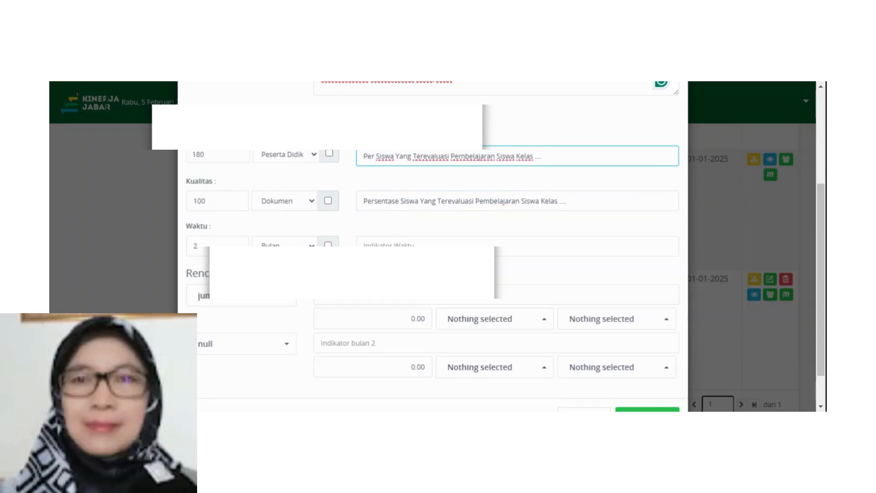
pyautogui.press('BackSpace')
pyautogui.press('BackSpace')
pyautogui.press('BackSpace')
pyautogui.write('JU')
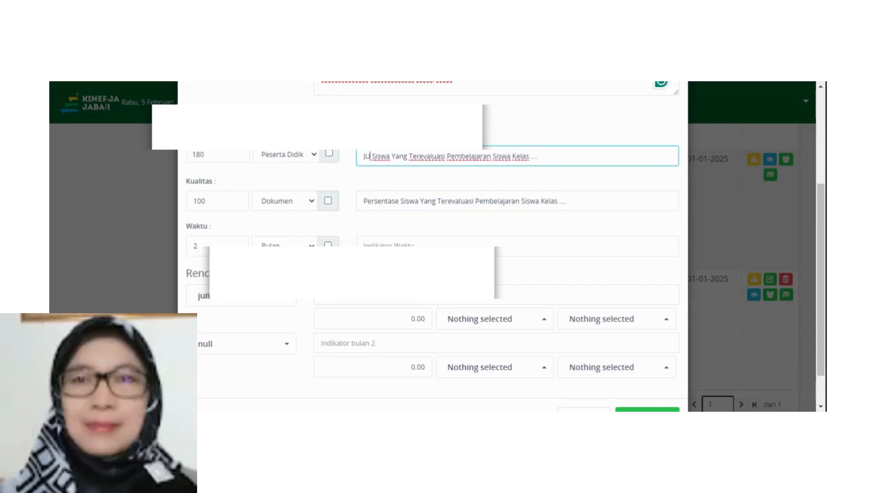
pyautogui.write('mlah')
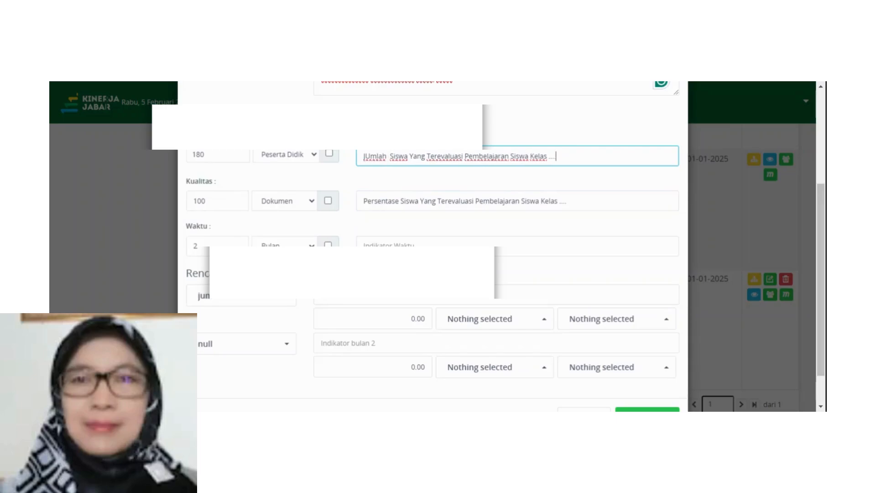
# Complete the Kuantitas indicator with the classes XI, XII and correct the capitalisation of its opening word to Jumlah.
pyautogui.press('BackSpace')
pyautogui.press('BackSpace')
pyautogui.press('BackSpace')
pyautogui.press('BackSpace')
pyautogui.press('BackSpace')
pyautogui.write('XI, XII')
pyautogui.click(393, 295)
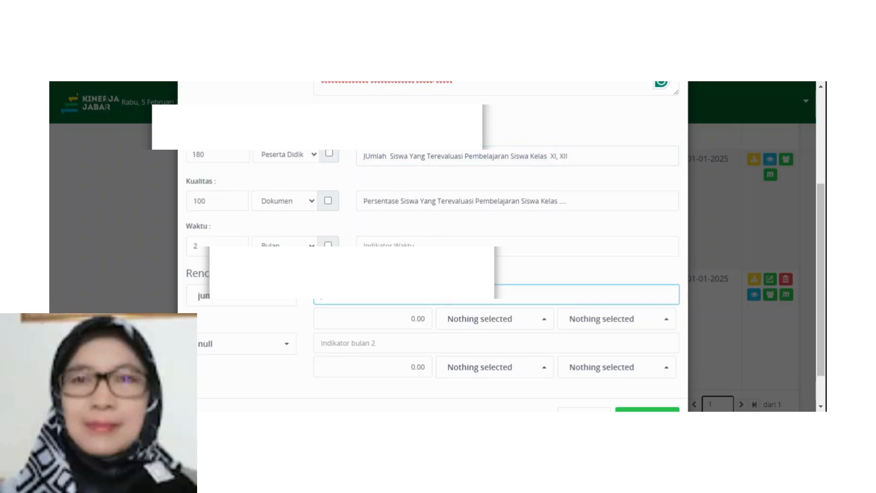
pyautogui.click(371, 156)
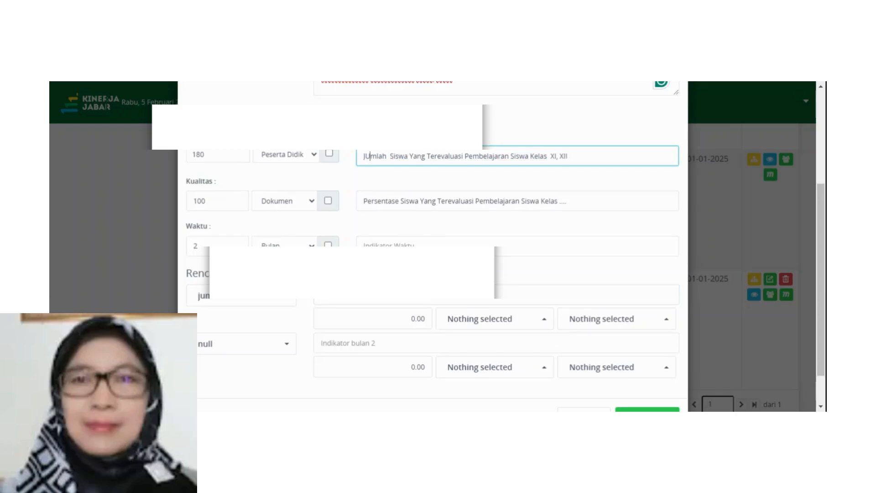
pyautogui.press('BackSpace')
pyautogui.write('u')
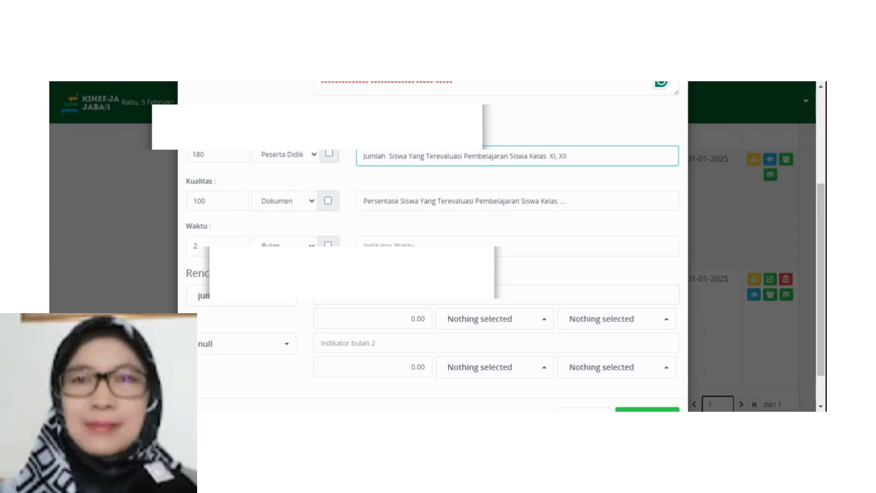
# Copy the Kuantitas indicator text into the Juni action's indicator.
pyautogui.click(365, 156)
pyautogui.hotkey('ctrl', 'a')
pyautogui.hotkey('ctrl', 'c')
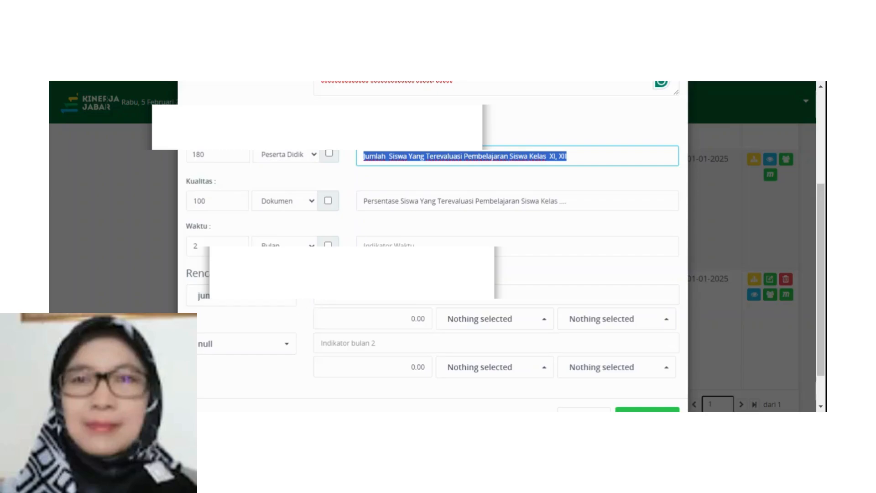
pyautogui.click(322, 297)
pyautogui.hotkey('ctrl', 'v')
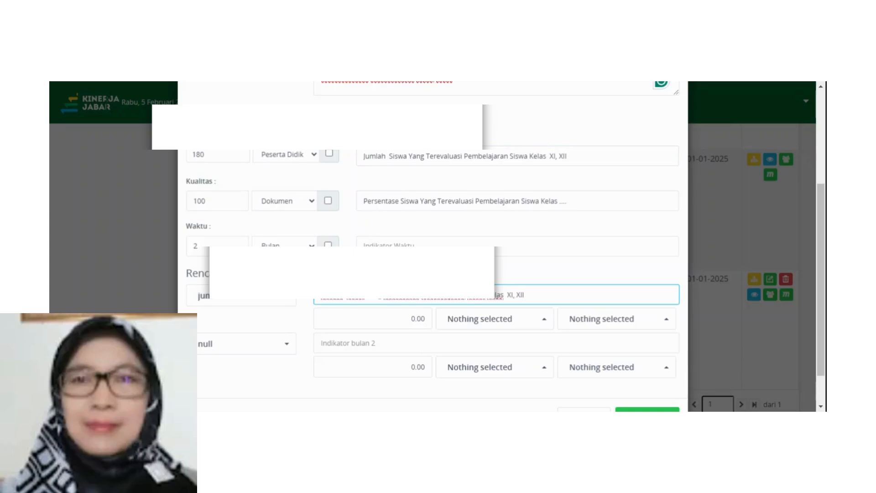
# Set the Juni action's target to 1.00 Dokumen with 100%.
pyautogui.click(413, 319)
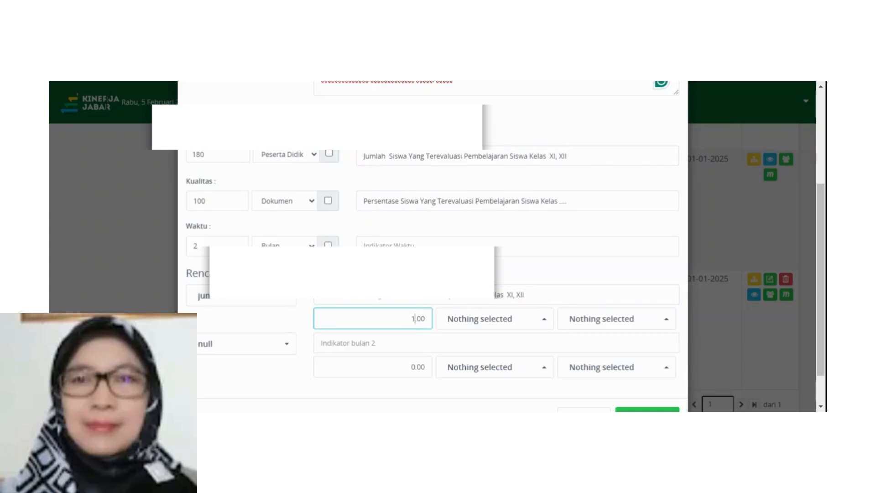
pyautogui.click(479, 325)
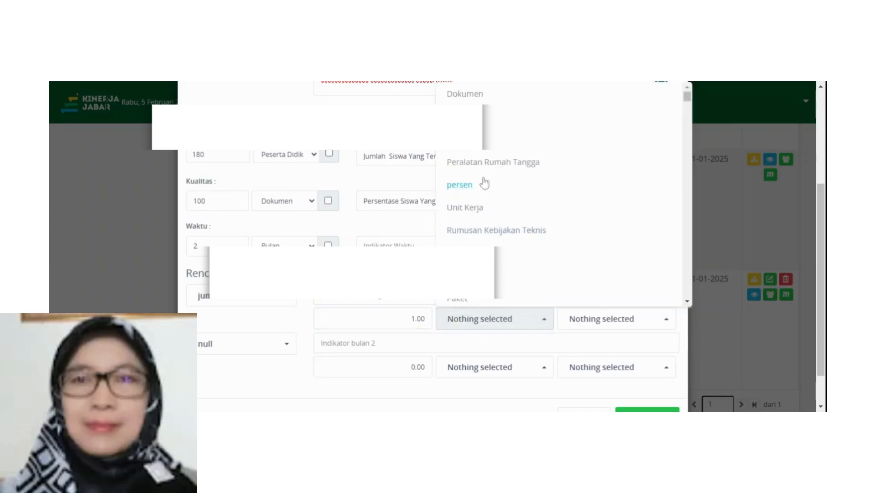
pyautogui.click(471, 96)
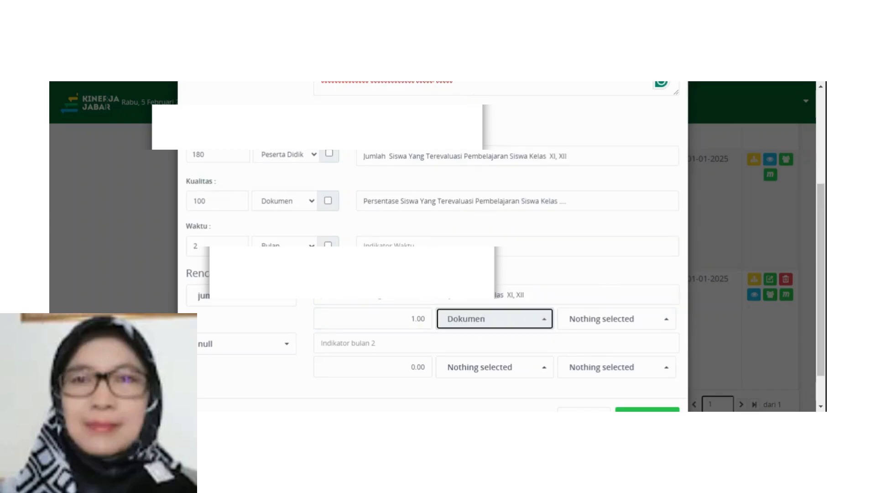
pyautogui.click(618, 327)
pyautogui.click(583, 93)
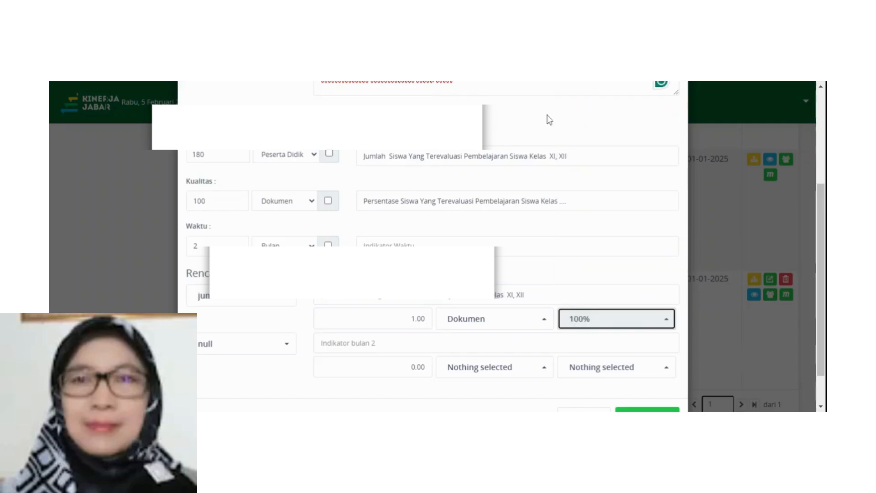
# Assign Desember to the second monthly action and give it the same indicator text as the Juni action.
pyautogui.click(223, 352)
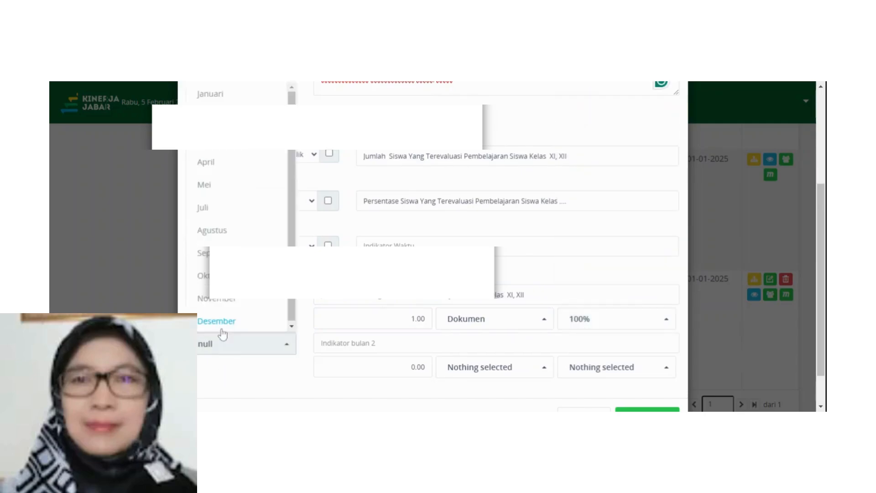
pyautogui.click(222, 328)
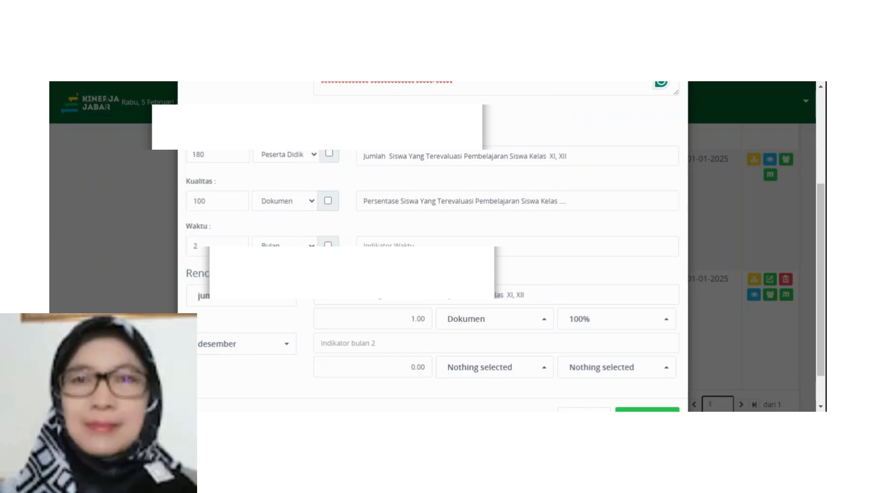
pyautogui.click(496, 343)
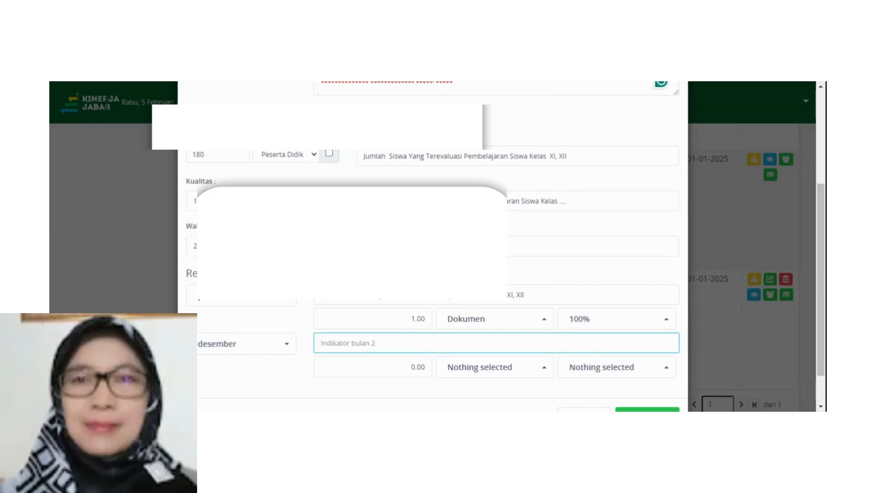
pyautogui.hotkey('ctrl', 'v')
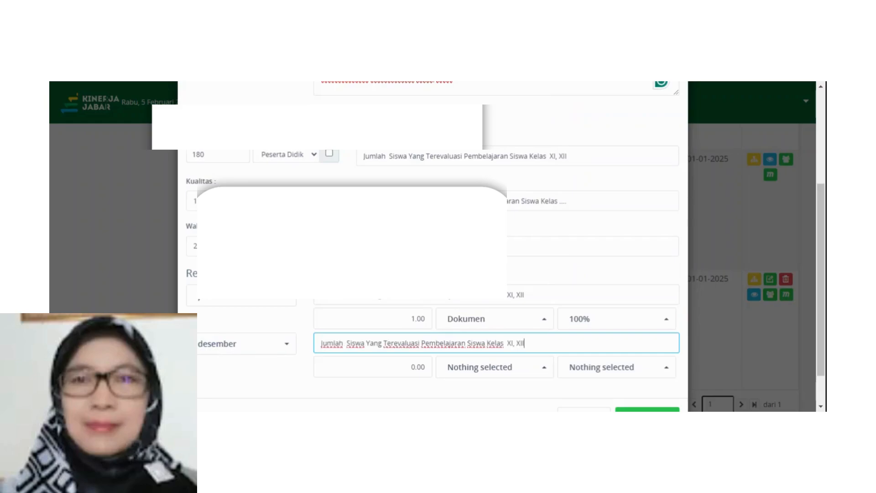
# Set the Desember action's target to 1.00 Dokumen with 100%.
pyautogui.press('Tab')
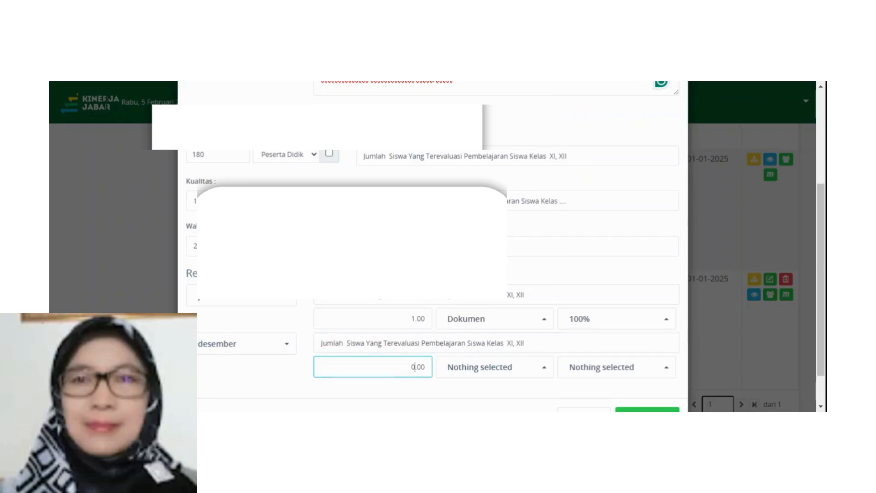
pyautogui.write('1')
pyautogui.click(469, 368)
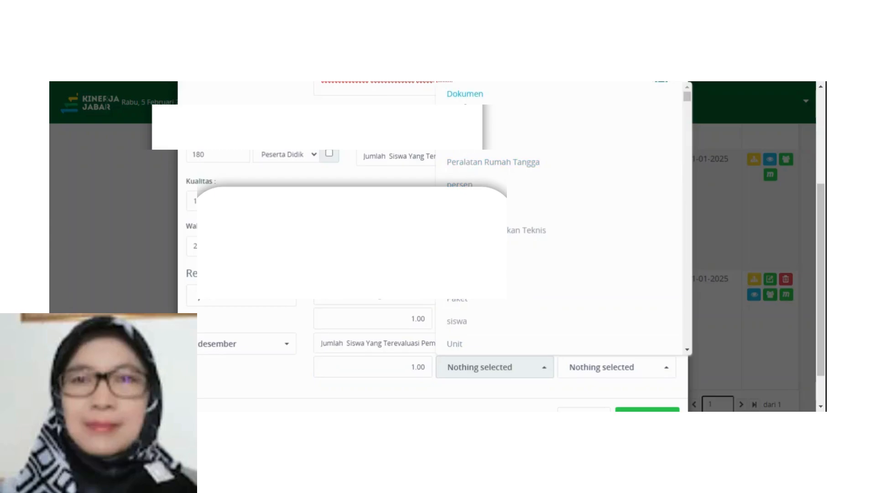
pyautogui.click(465, 93)
pyautogui.click(625, 368)
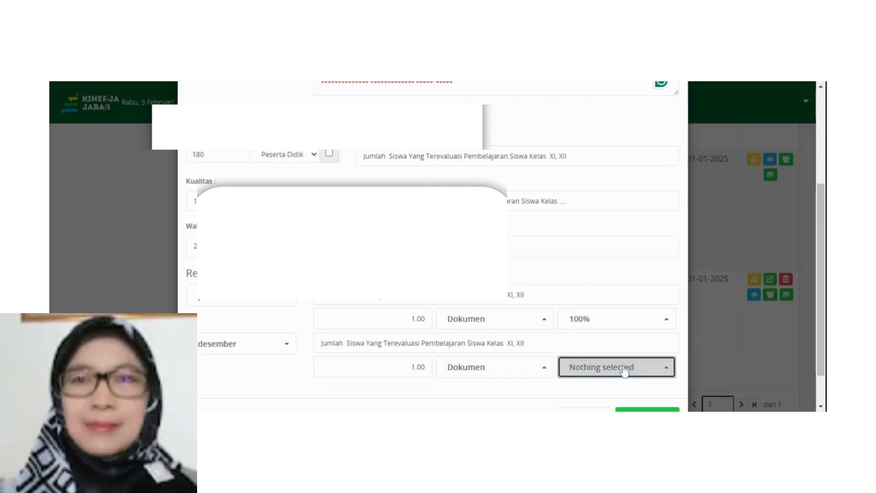
pyautogui.click(588, 99)
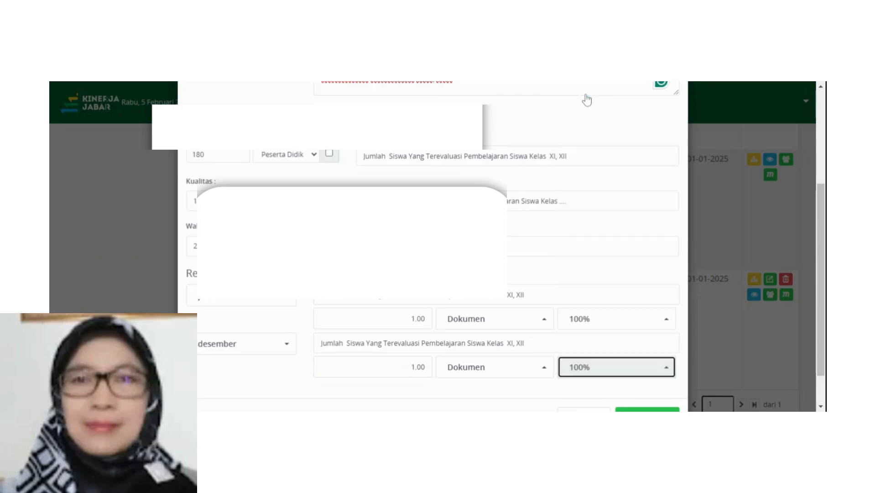
# Extend the plan's Rencana Kinerja text with "pada mata pelajaran Matematika Tingkat Lanjut".
pyautogui.scroll(4, 433, 247)
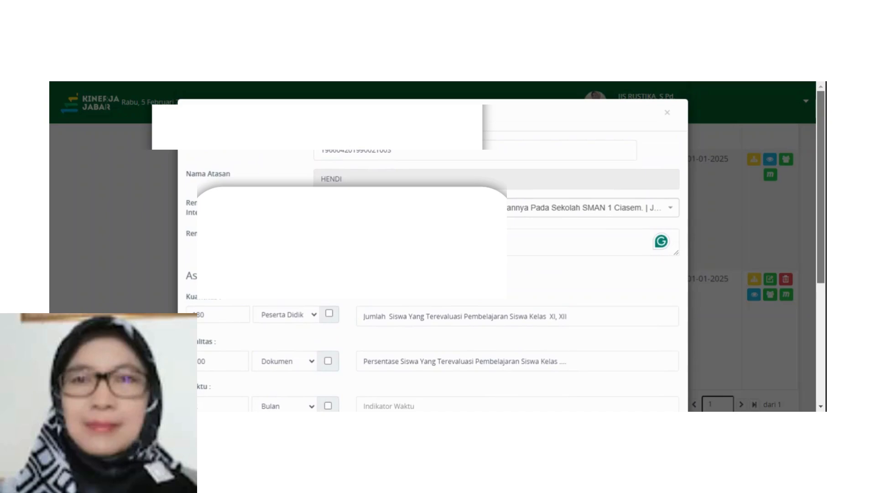
pyautogui.scroll(-2, 433, 246)
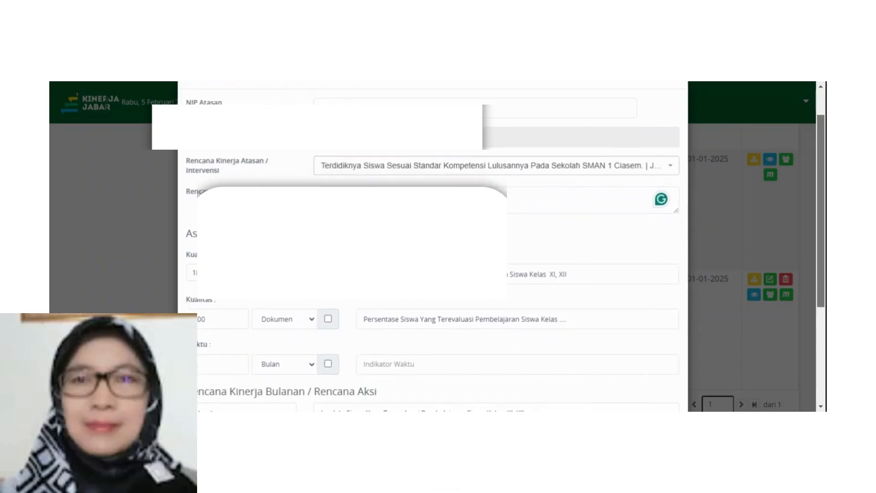
pyautogui.scroll(-1, 433, 246)
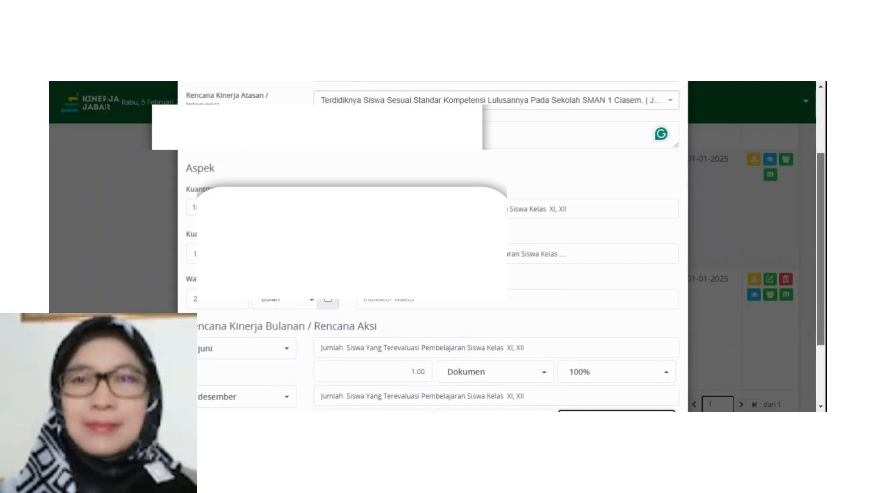
pyautogui.click(523, 139)
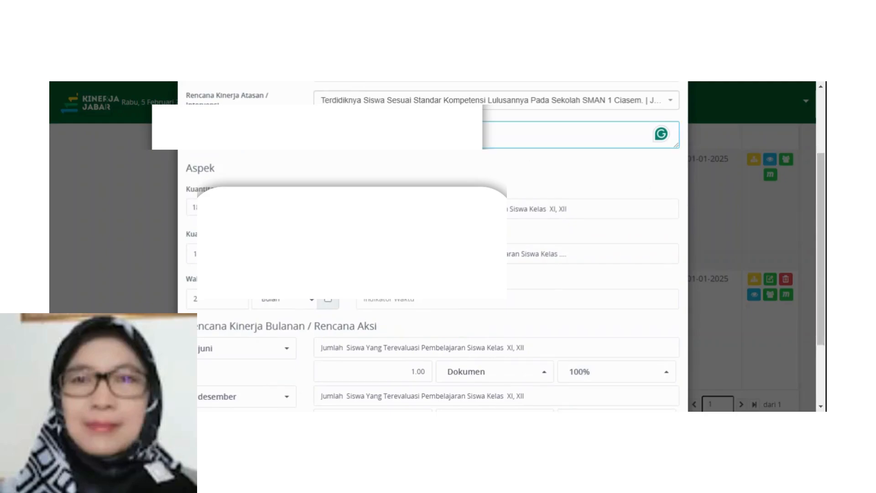
pyautogui.write('pada mata pela')
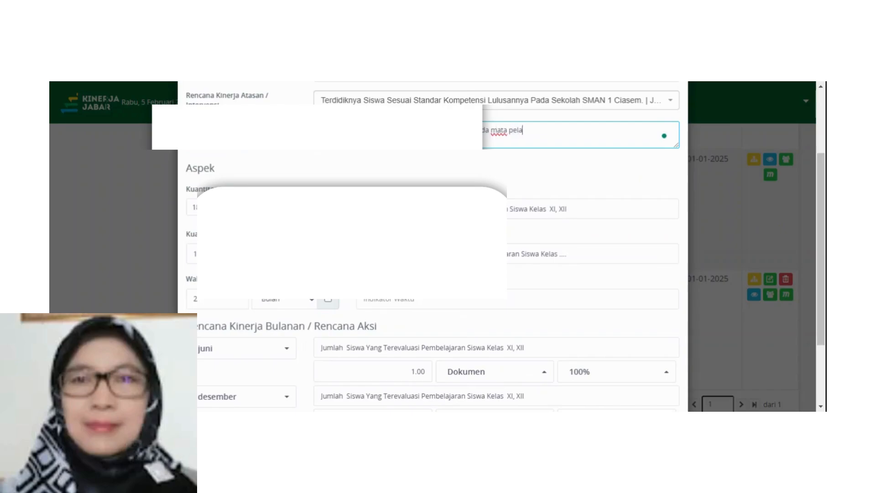
pyautogui.write('jaran Matematika Ting')
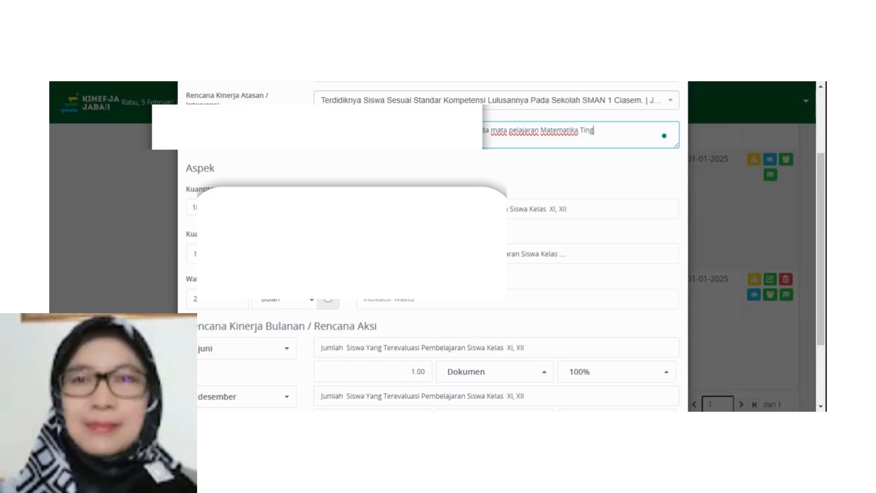
pyautogui.write('kat Lanjut')
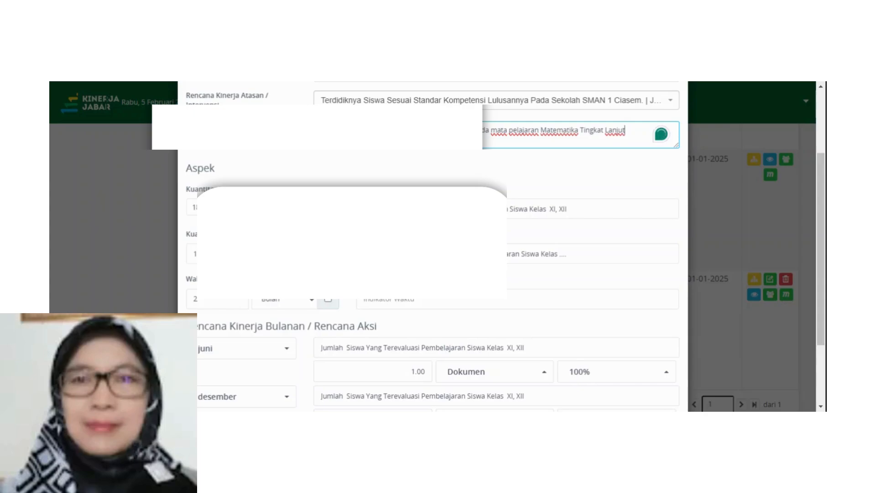
# Save the completed learning evaluation performance plan.
pyautogui.scroll(-2, 821, 170)
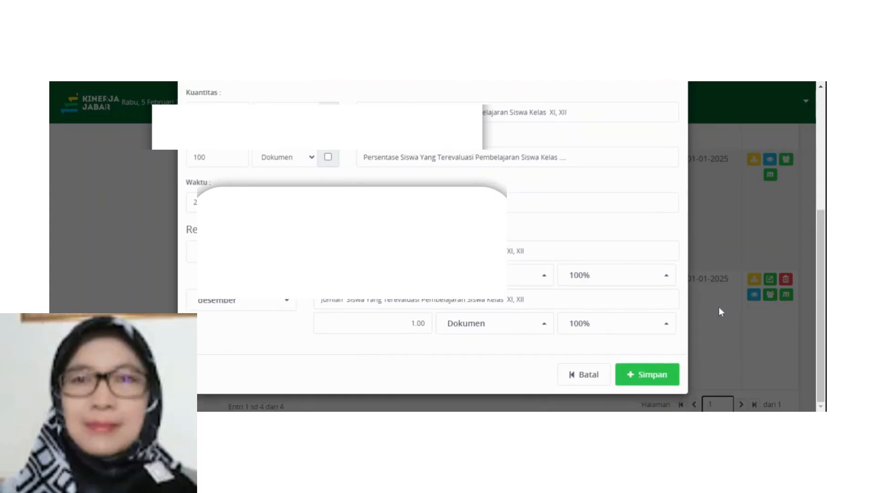
pyautogui.click(659, 374)
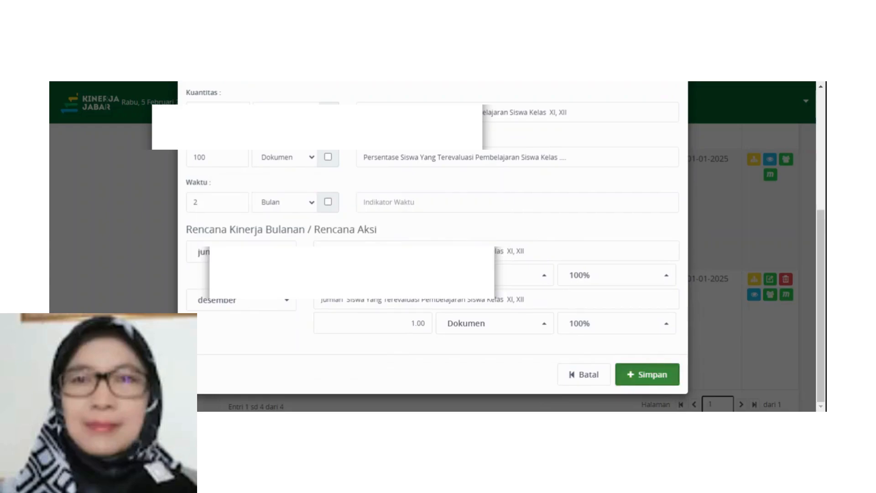
pyautogui.click(648, 374)
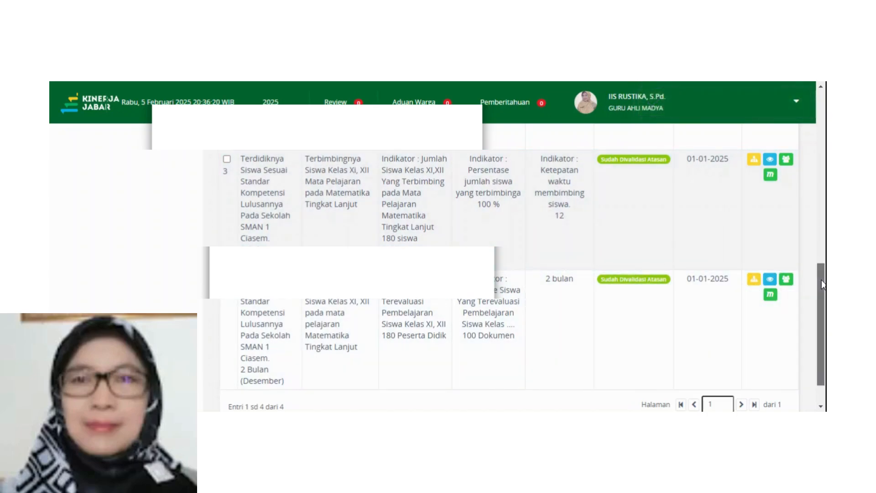
# Review the performance plan entries in the SKP list, with their indicators, targets and status.
pyautogui.scroll(10, 820, 280)
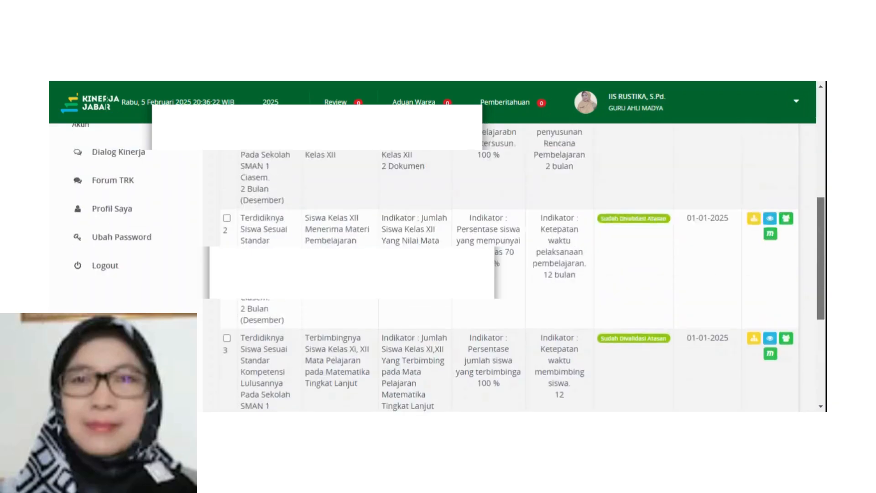
pyautogui.scroll(3, 502, 274)
pyautogui.scroll(-10, 502, 274)
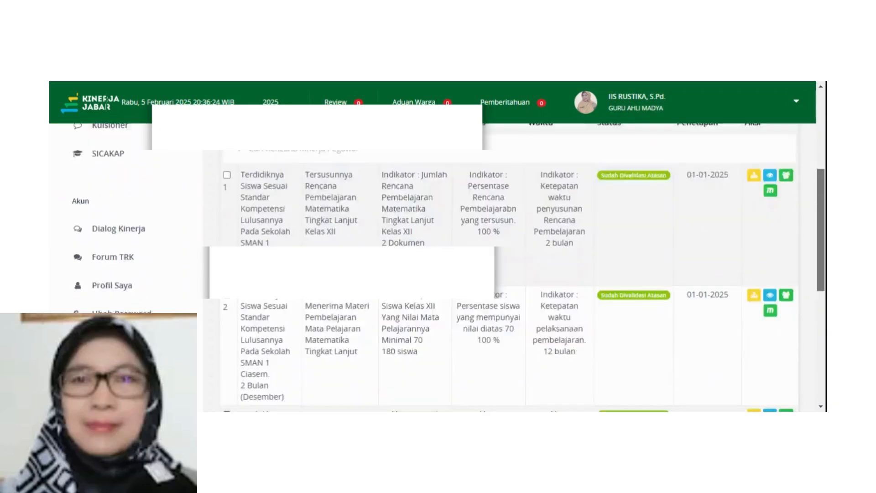
pyautogui.scroll(-3, 449, 267)
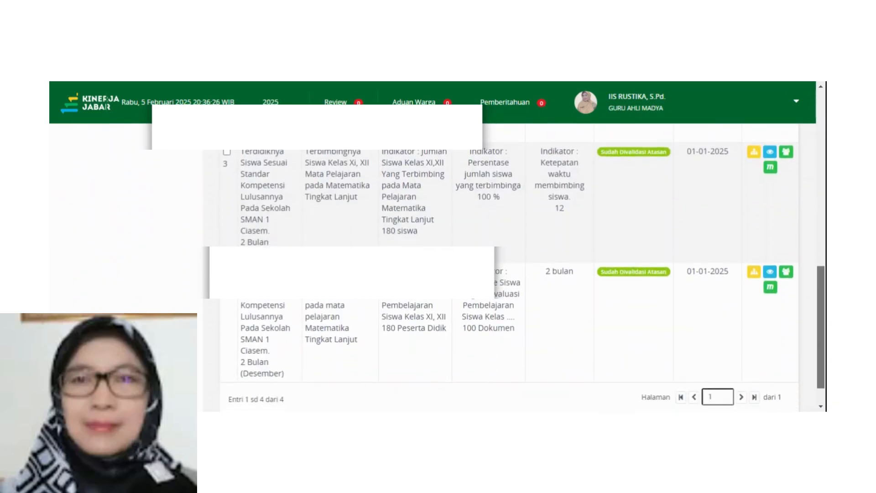
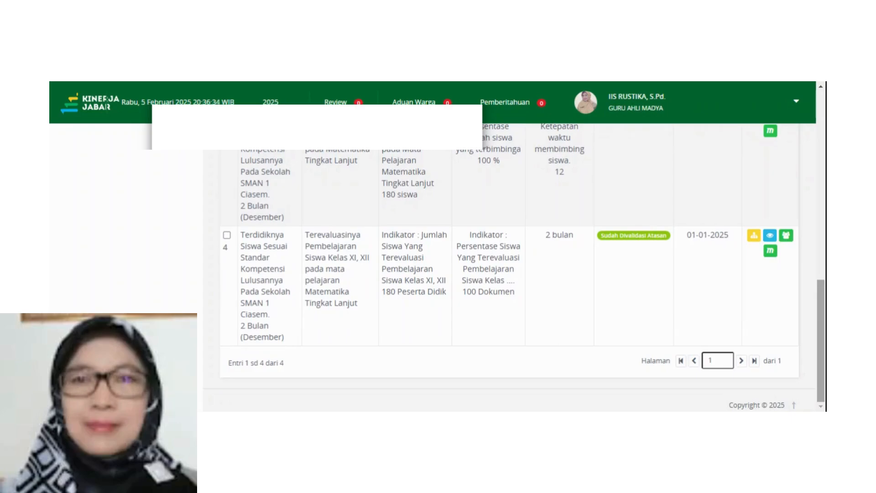
# Add a new performance plan under the superior's "Terdidiknya Siswa Sesuai Standar Kompetensi" plan with the indicator "Jumlah Siswa Yang Memperoleh Nilai Diatas Kkm".
pyautogui.moveTo(824, 303); pyautogui.dragTo(824, 123)
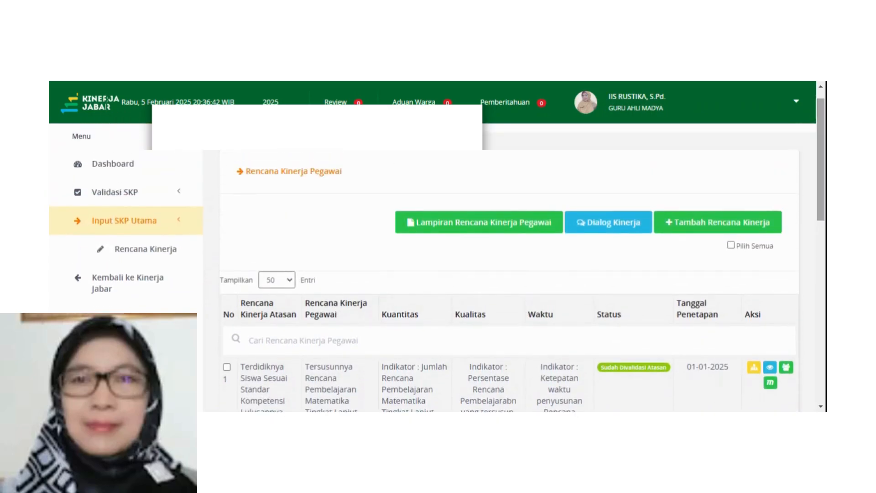
pyautogui.click(732, 227)
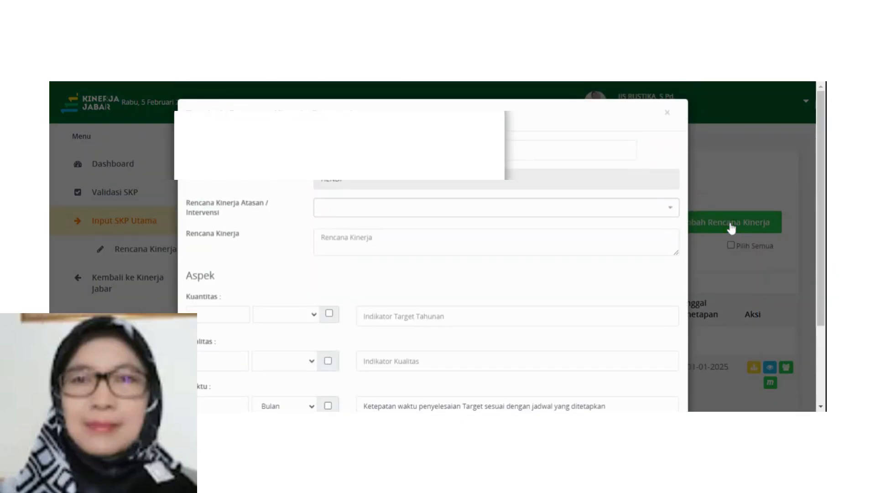
pyautogui.click(425, 210)
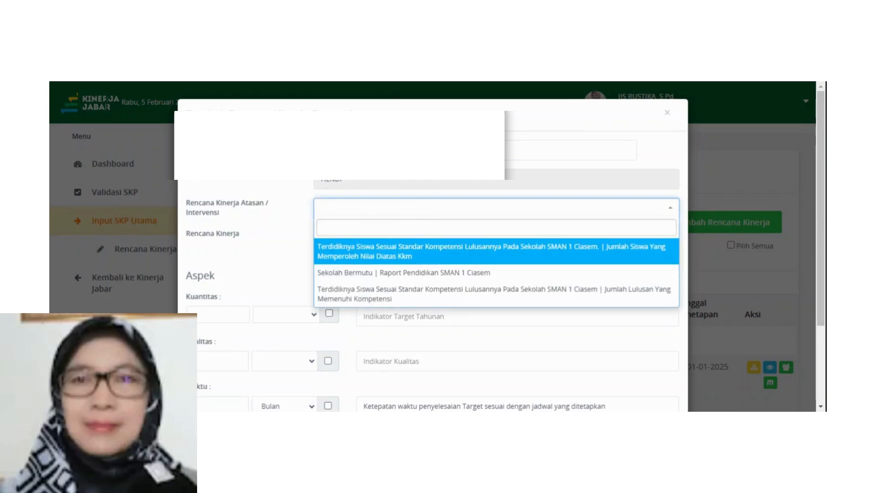
pyautogui.click(418, 259)
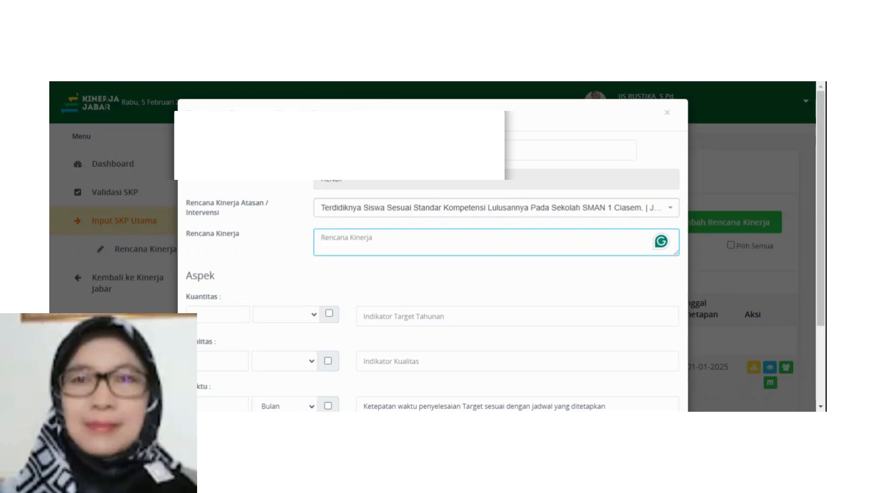
# Enter "Terpantaunya perkembangan pembelajaran dan prilaku siswa kelas XII" as the new plan's Rencana Kinerja.
pyautogui.write('Terpantau')
pyautogui.write('nya pen')
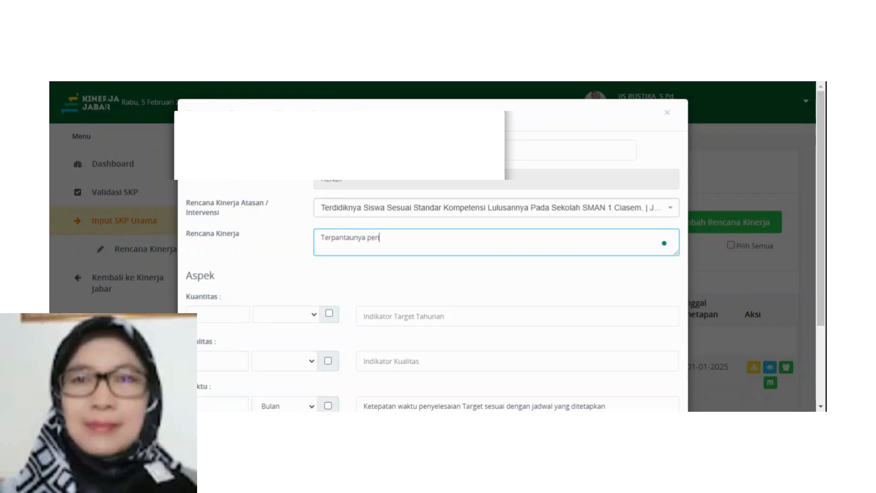
pyautogui.write('gembangak')
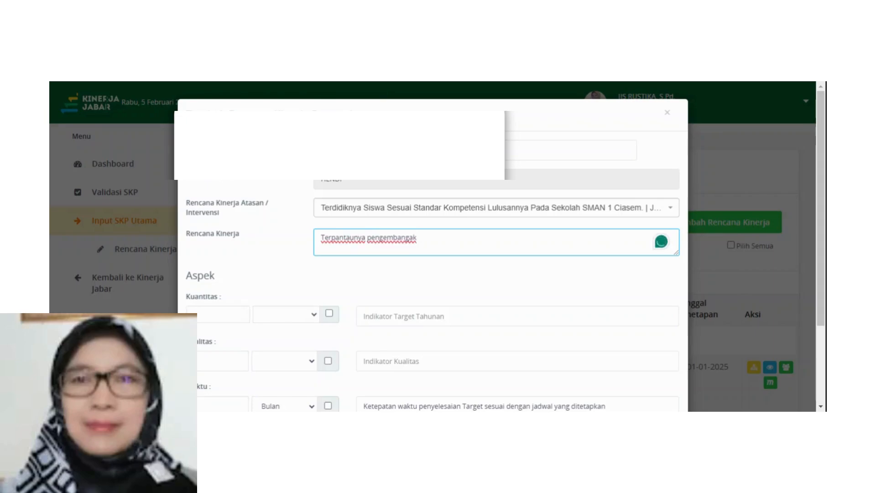
pyautogui.press('BackSpace')
pyautogui.press('BackSpace')
pyautogui.press('BackSpace')
pyautogui.press('BackSpace')
pyautogui.press('BackSpace')
pyautogui.press('BackSpace')
pyautogui.press('BackSpace')
pyautogui.press('BackSpace')
pyautogui.press('BackSpace')
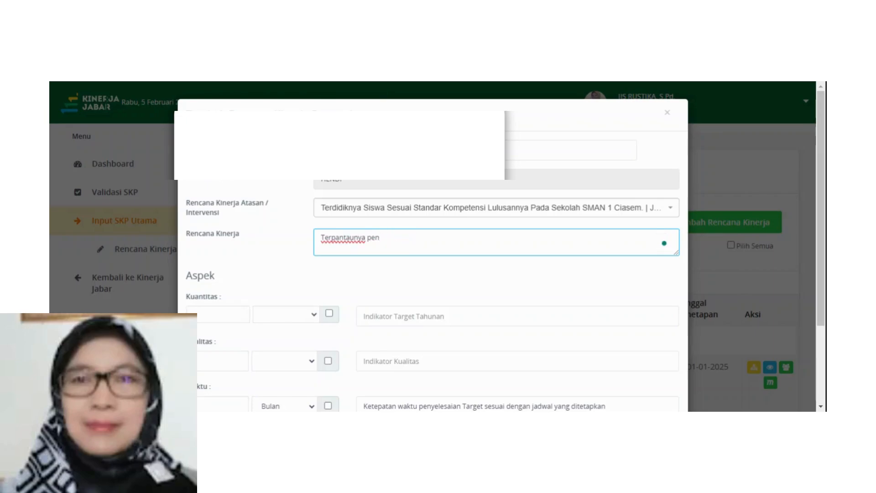
pyautogui.press('BackSpace')
pyautogui.write('rkembangan')
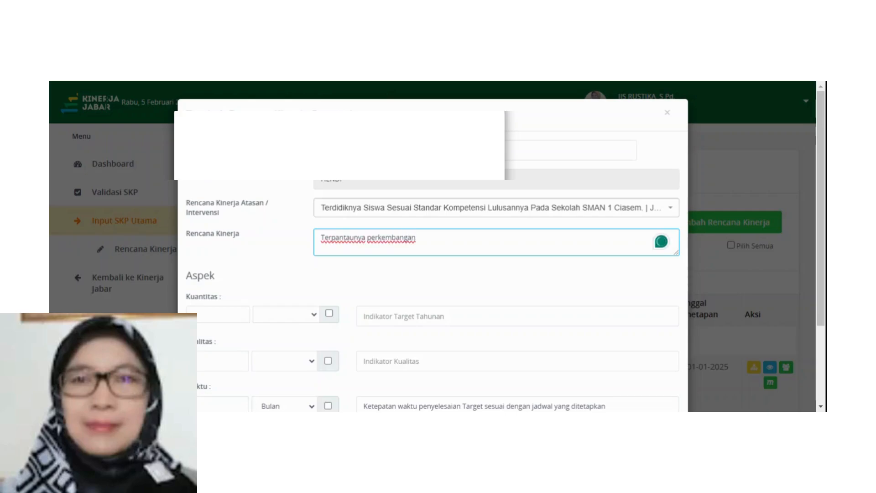
pyautogui.write(' pembelajara')
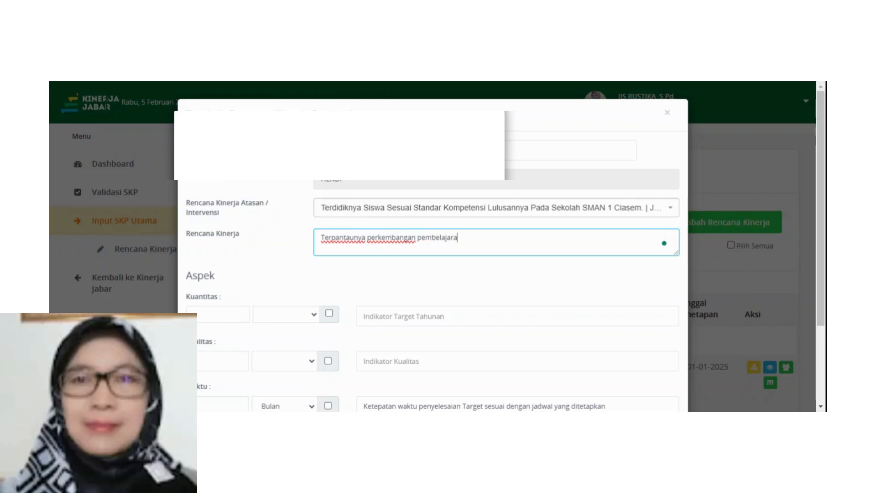
pyautogui.write('n dan prilaku siswa')
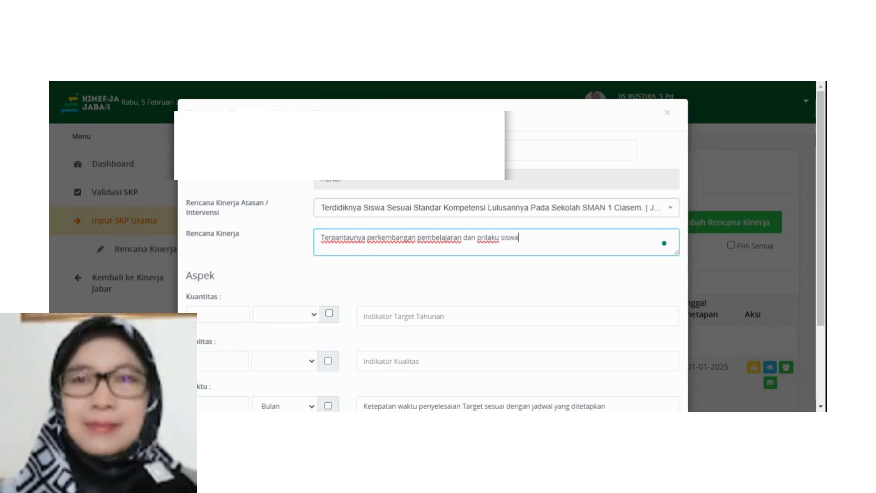
pyautogui.write(' kelas XII')
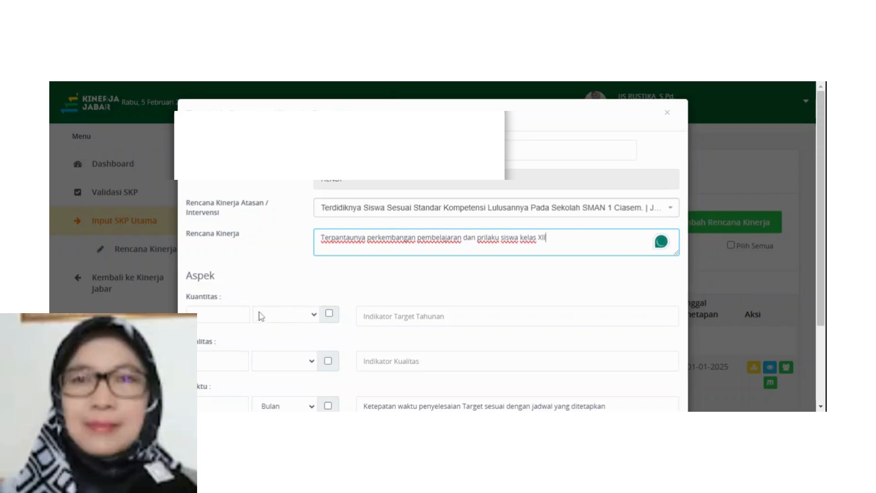
# Set the Kuantitas target to 2 Dokumen and copy the Rencana Kinerja text into its indicator.
pyautogui.click(218, 315)
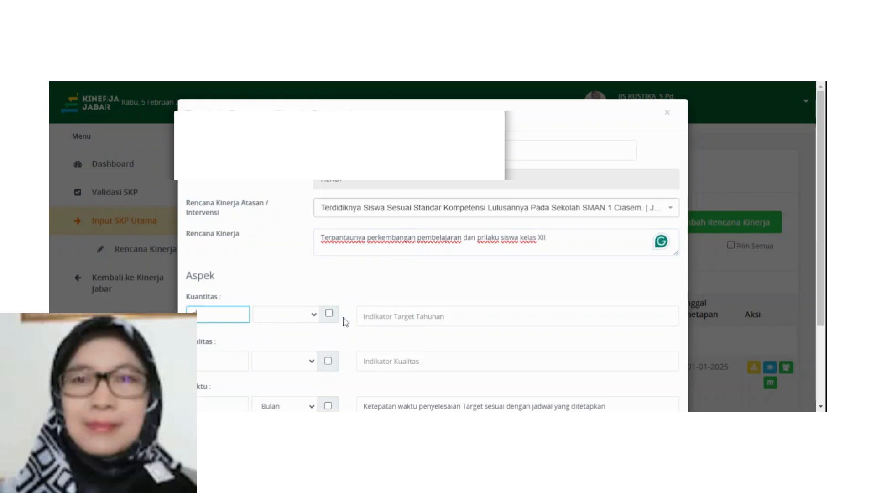
pyautogui.click(312, 315)
pyautogui.click(311, 308)
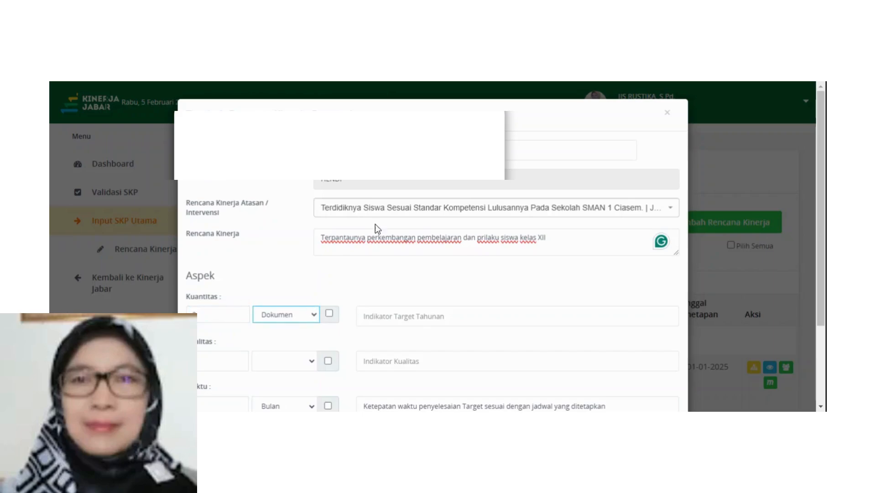
pyautogui.click(396, 317)
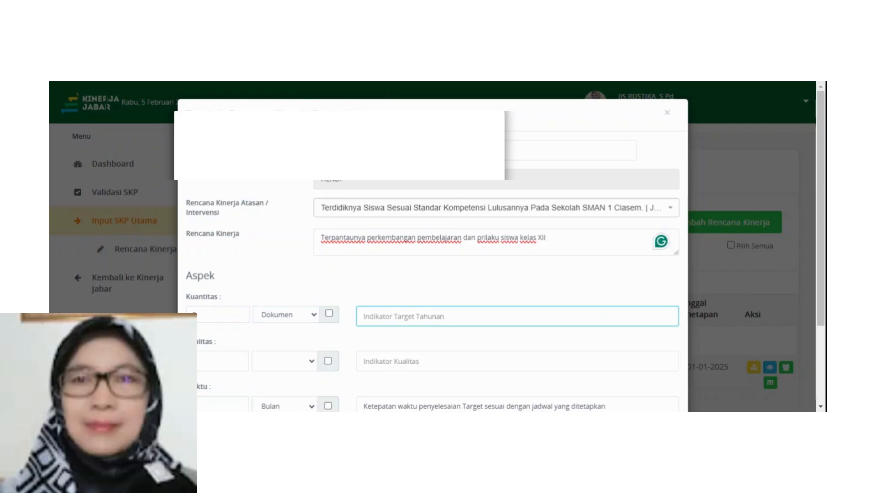
pyautogui.moveTo(321, 238); pyautogui.dragTo(547, 237)
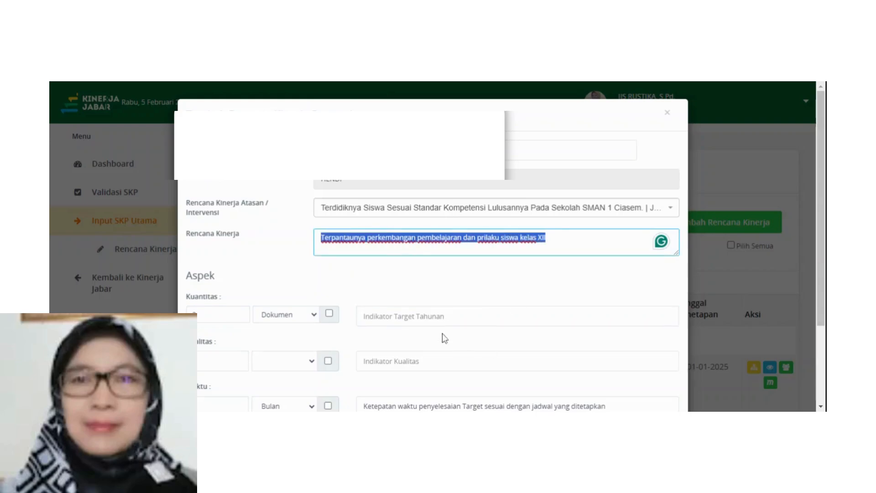
pyautogui.hotkey('ctrl', 'c')
pyautogui.click(442, 317)
pyautogui.hotkey('ctrl', 'v')
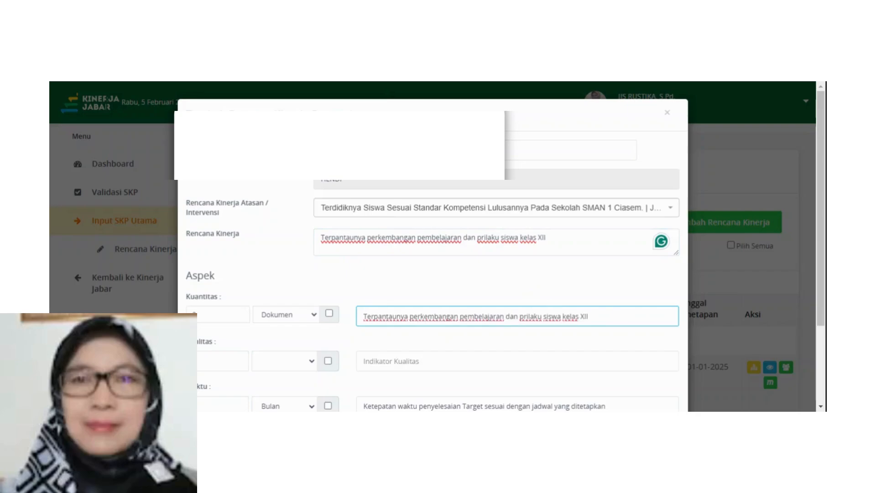
# Set the Kualitas target to 100 % with the indicator "Persentase siswa yang terpantau pembelajaran dan prilakunya.".
pyautogui.scroll(-1, 433, 246)
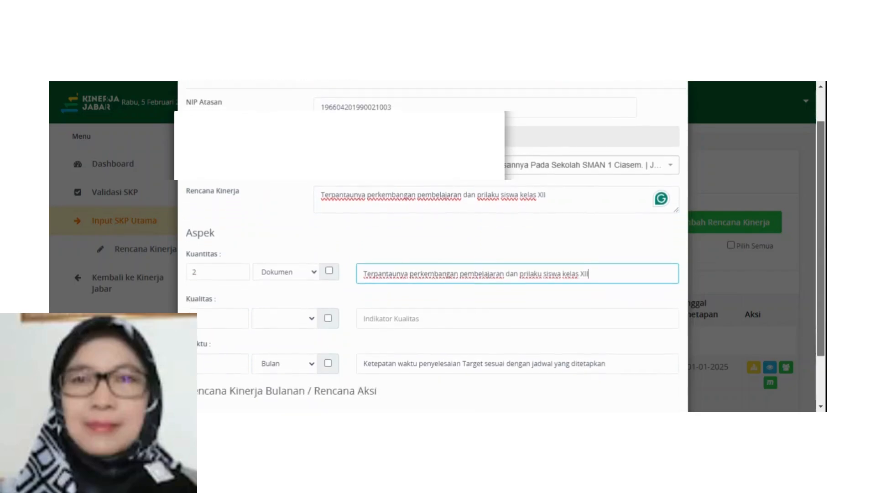
pyautogui.scroll(-1, 673, 292)
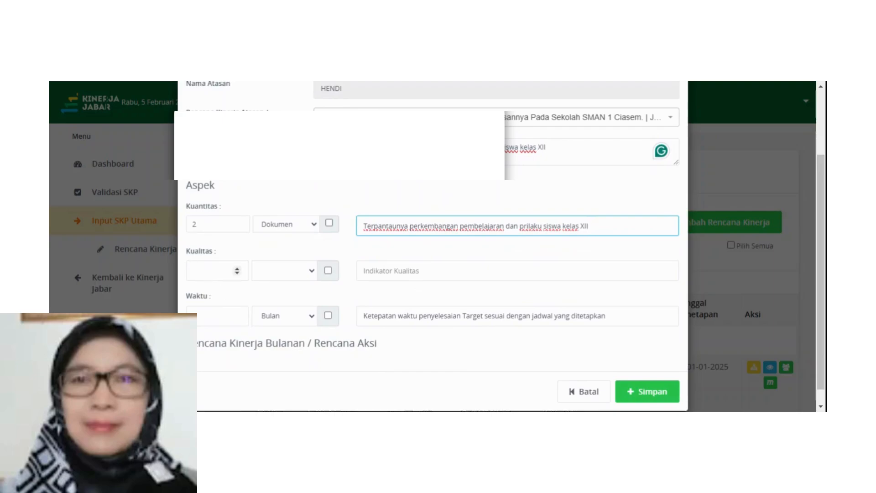
pyautogui.click(210, 271)
pyautogui.write('100')
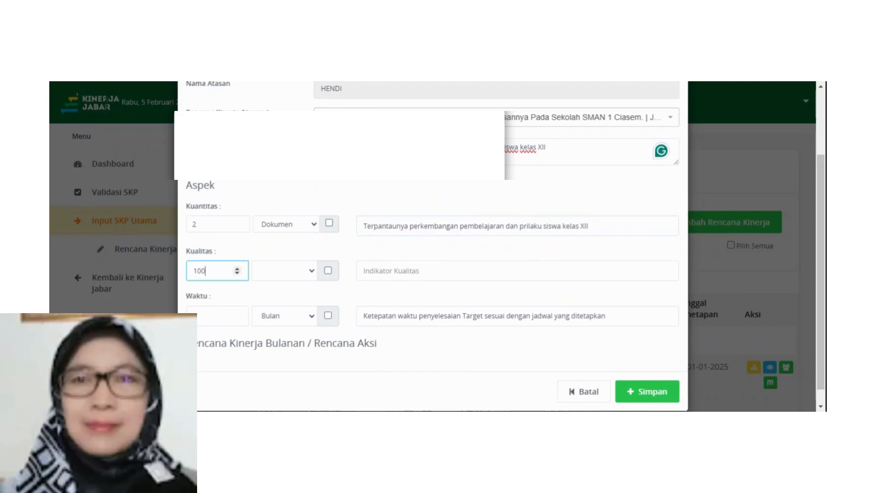
pyautogui.click(306, 273)
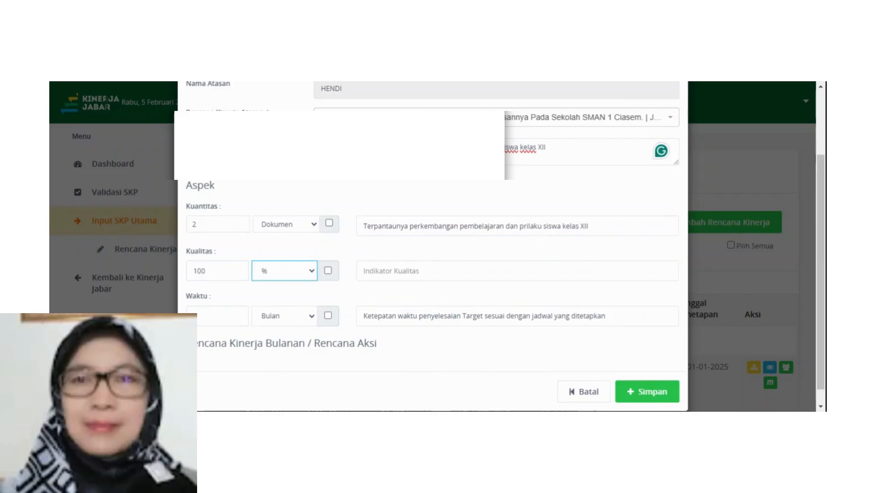
pyautogui.click(365, 271)
pyautogui.write('Per')
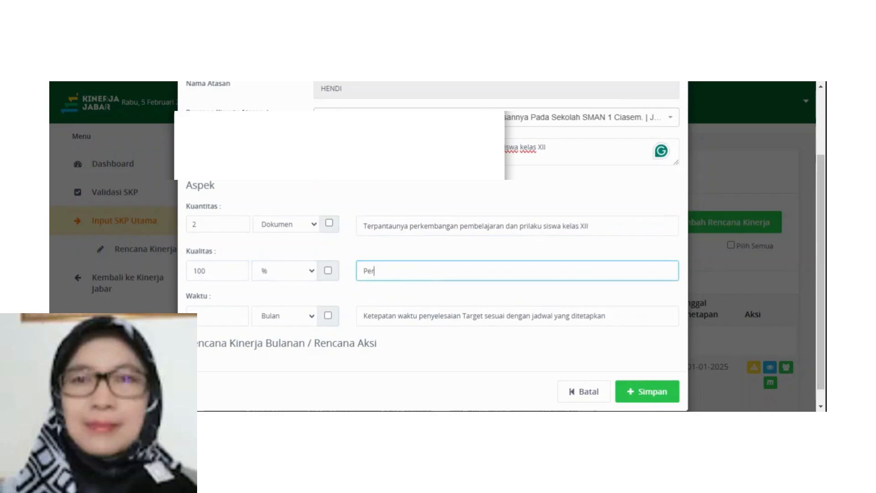
pyautogui.write('sentase siswa yang te')
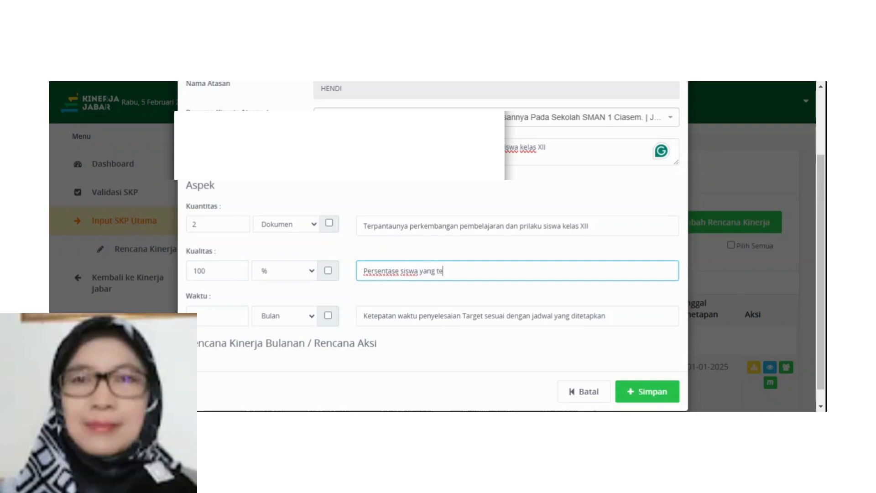
pyautogui.write('rpantau pembelajaran dan ')
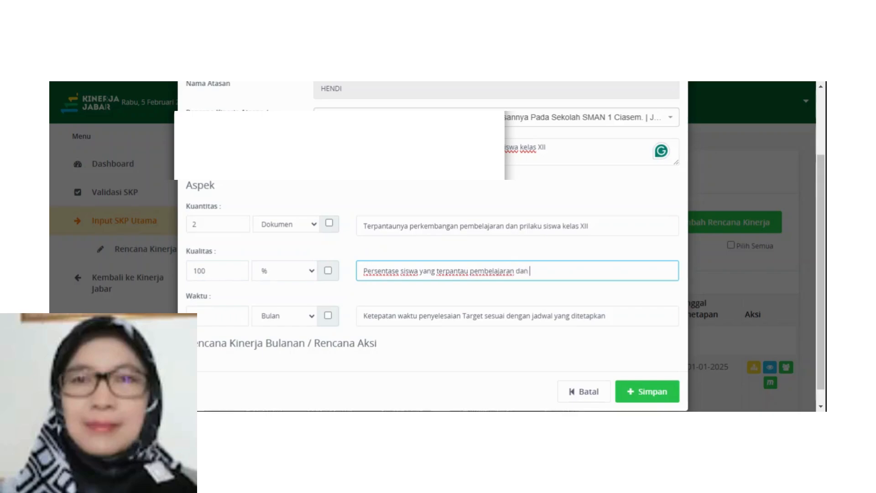
pyautogui.write('prilakunya.')
# Set the Waktu target to 2 Bulan so that two blank monthly action rows are generated.
pyautogui.click(215, 316)
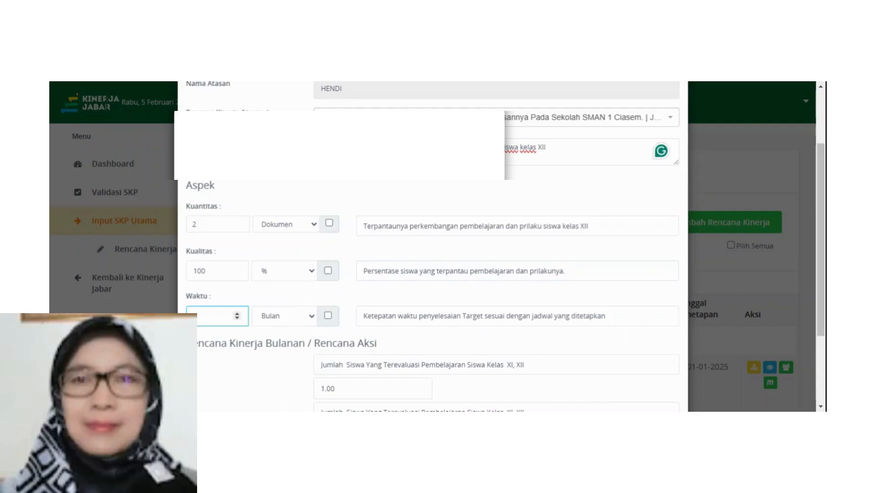
pyautogui.moveTo(820, 231); pyautogui.dragTo(825, 295)
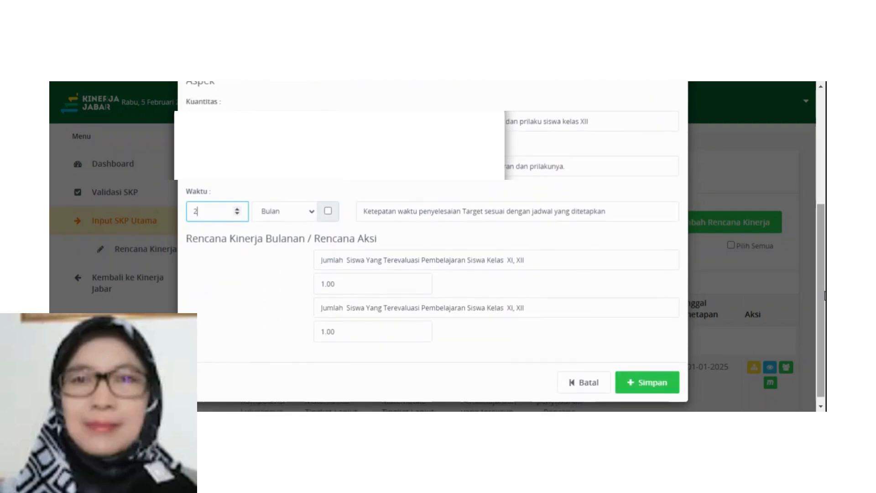
pyautogui.press('BackSpace')
pyautogui.write('1')
pyautogui.write('2')
pyautogui.press('BackSpace')
pyautogui.press('BackSpace')
pyautogui.write('2')
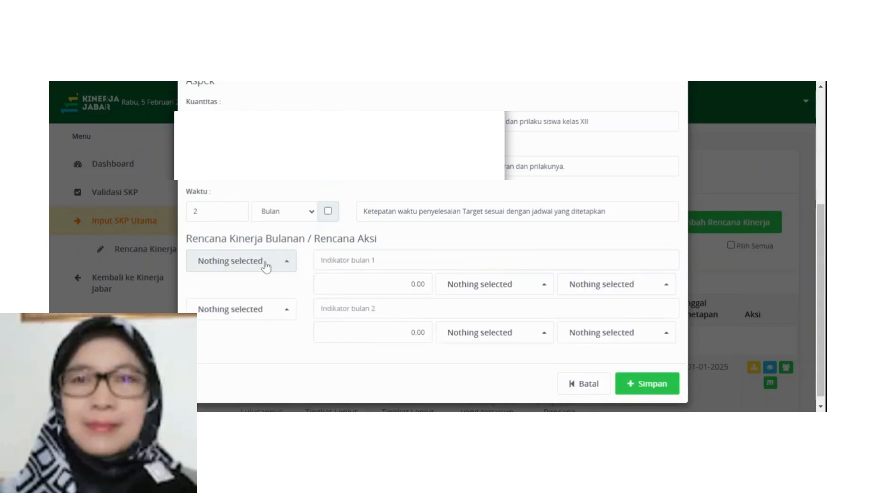
# Set the first monthly action to Juni with the indicator "Terpantaunya perkembangan pembelajaran dan prilaku siswa kelas XII".
pyautogui.click(266, 265)
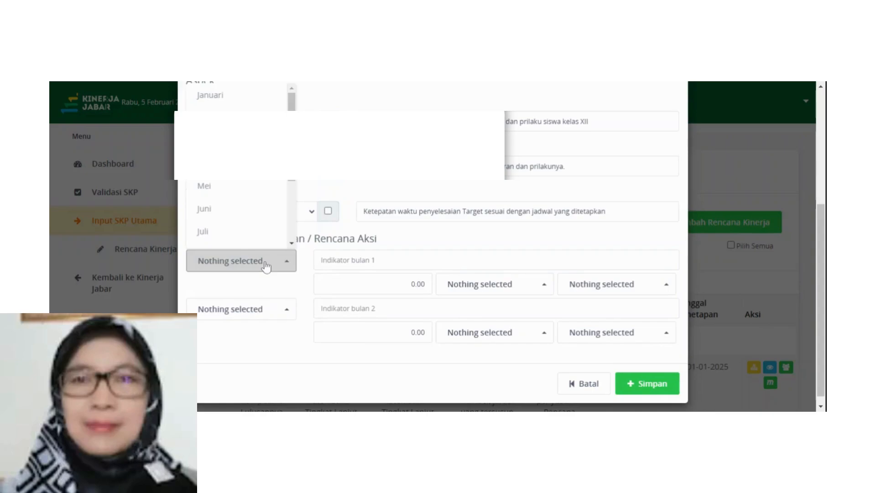
pyautogui.click(222, 212)
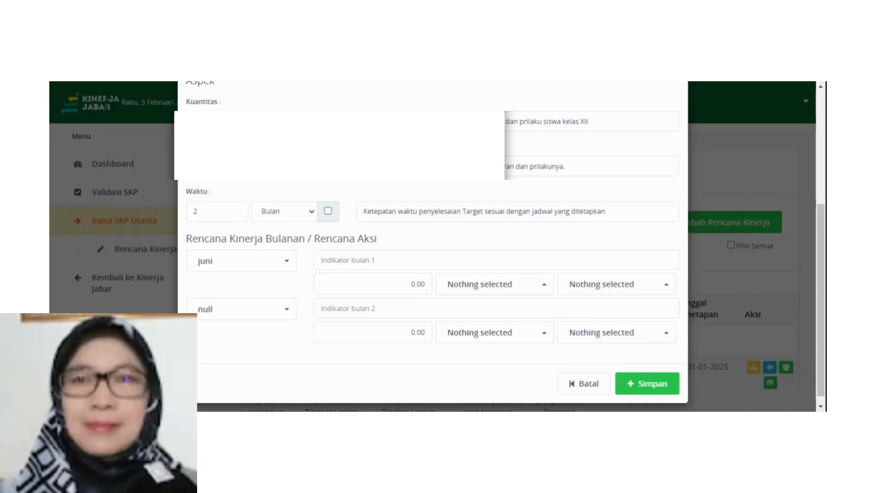
pyautogui.click(347, 260)
pyautogui.write('Terpantaunya perkembangan pembelajaran dan prilaku siswa kelas XII')
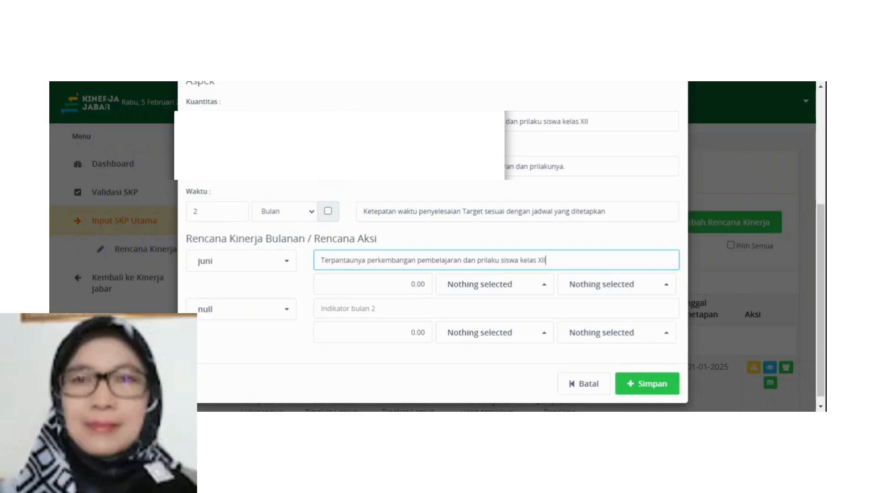
# Set the Juni action's target to 1.00 Dokumen with 100%.
pyautogui.click(410, 283)
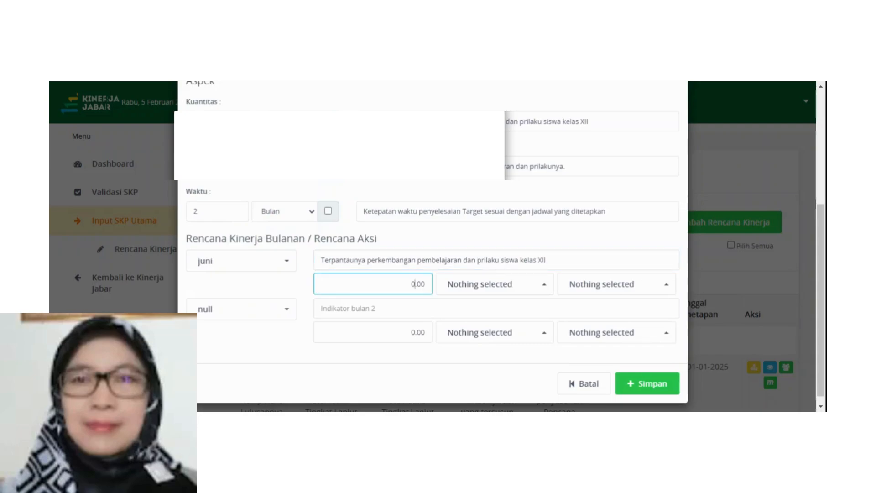
pyautogui.click(458, 284)
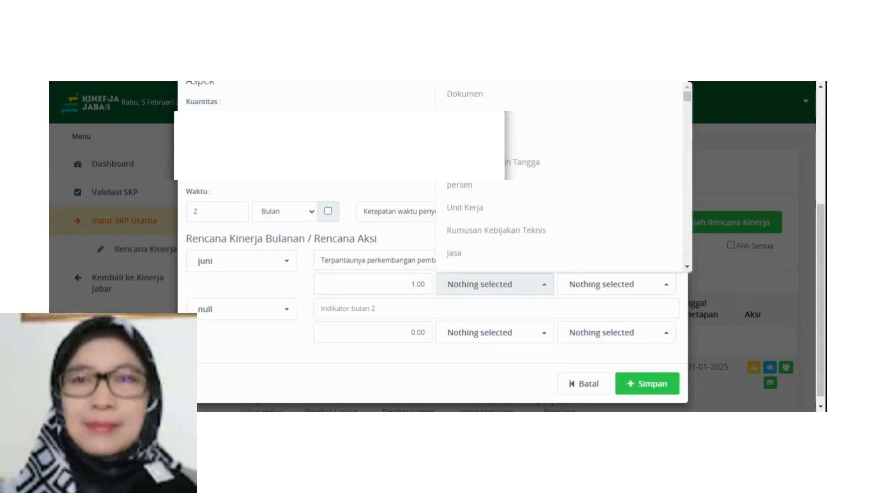
pyautogui.click(589, 287)
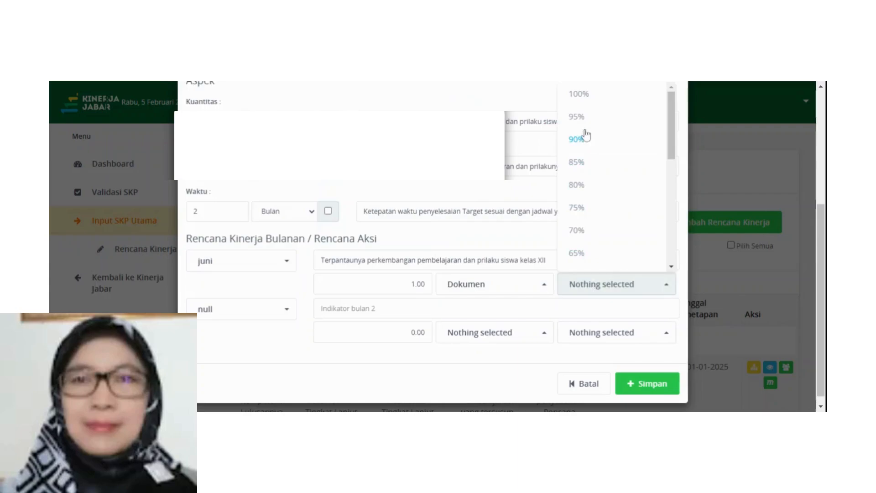
pyautogui.click(578, 93)
# Set the second monthly action to Desember with the indicator "Terpantaunya perkembangan pembelajaran dan prilaku siswa kelas XII".
pyautogui.click(244, 313)
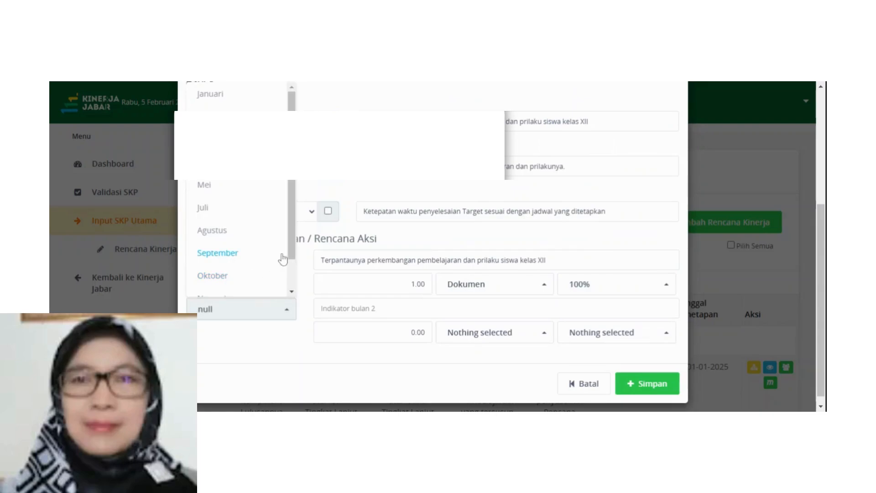
pyautogui.moveTo(291, 255); pyautogui.dragTo(292, 281)
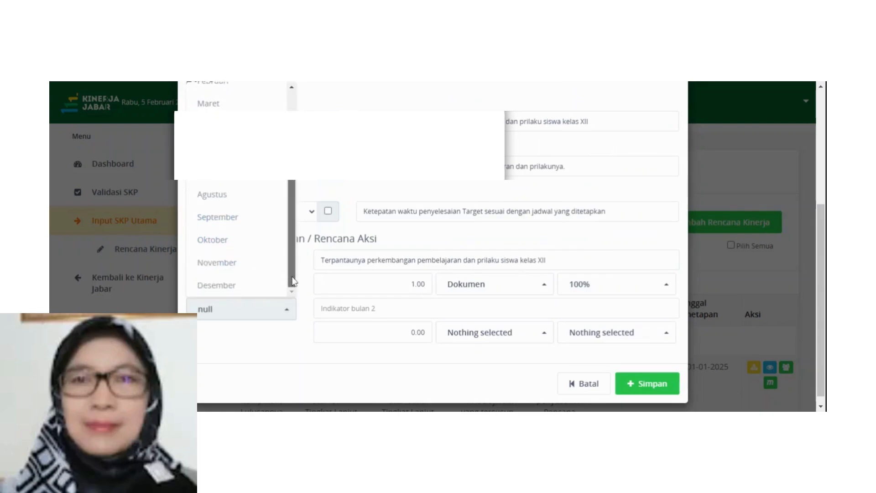
pyautogui.click(223, 296)
pyautogui.click(320, 310)
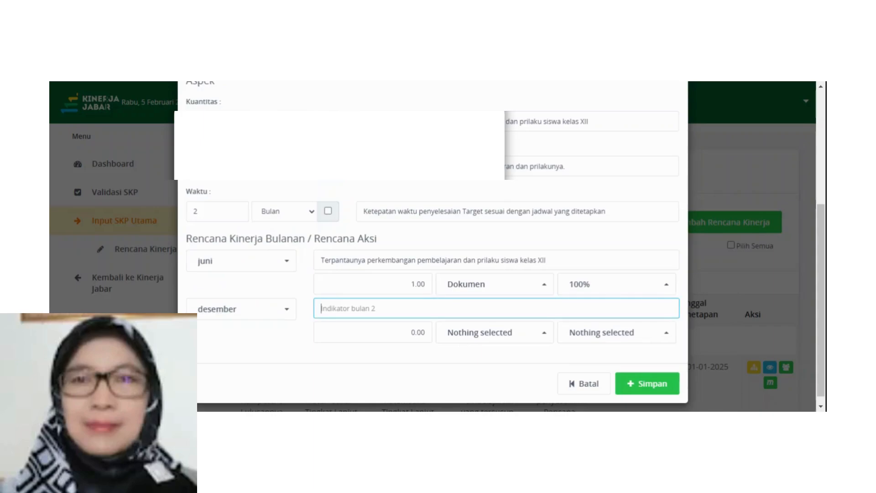
pyautogui.write('Terpantaunya perkembangan pembelajaran dan prilaku siswa kelas XII')
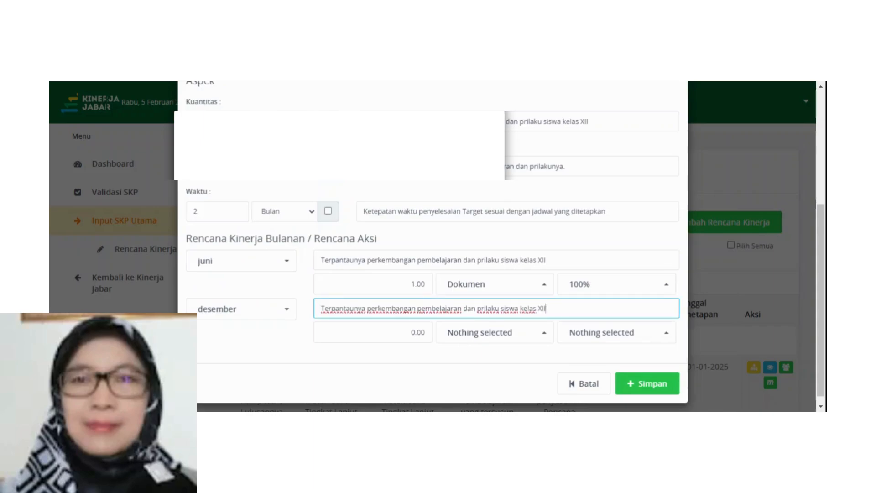
# Set the Desember action's target to 1.00 Dokumen with 100%.
pyautogui.click(412, 332)
pyautogui.click(493, 332)
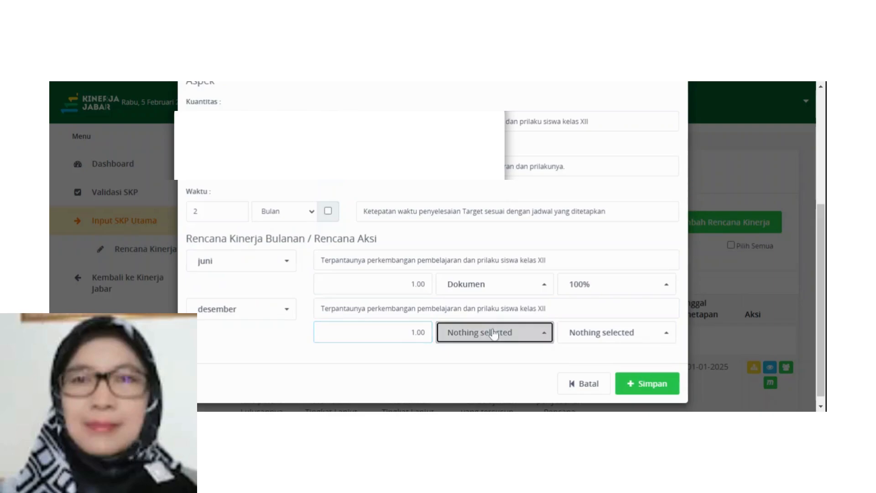
pyautogui.click(459, 96)
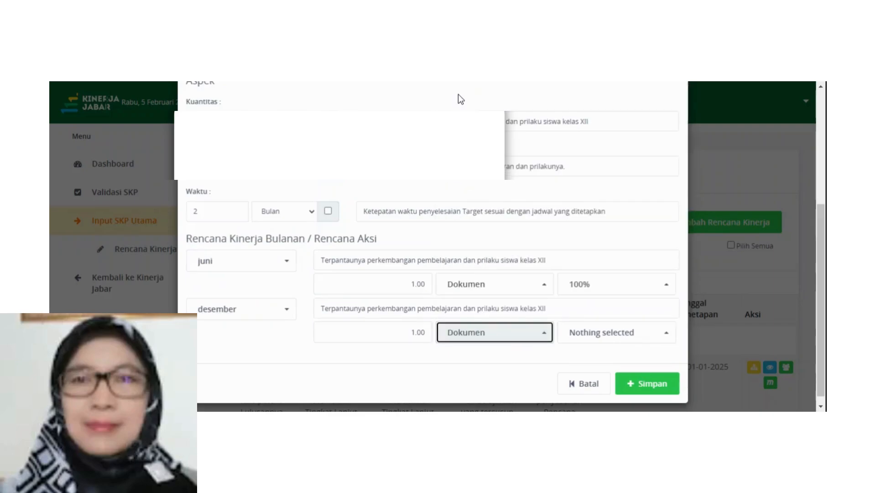
pyautogui.click(588, 340)
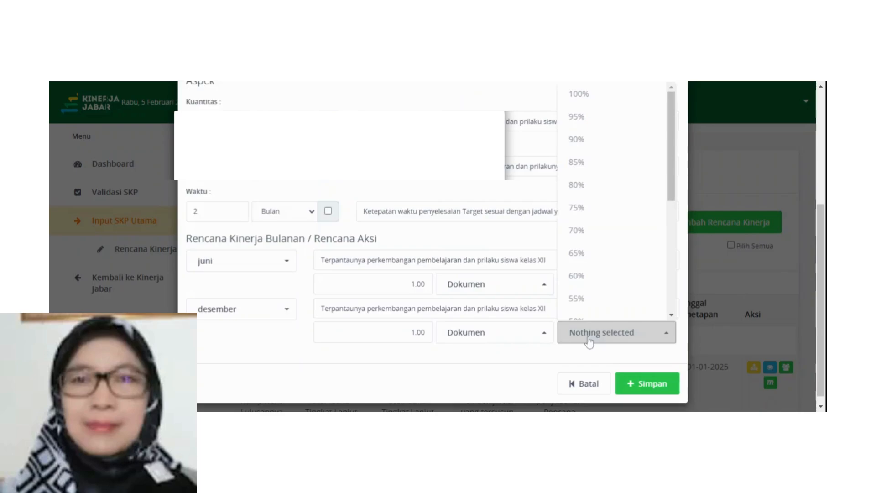
pyautogui.click(579, 94)
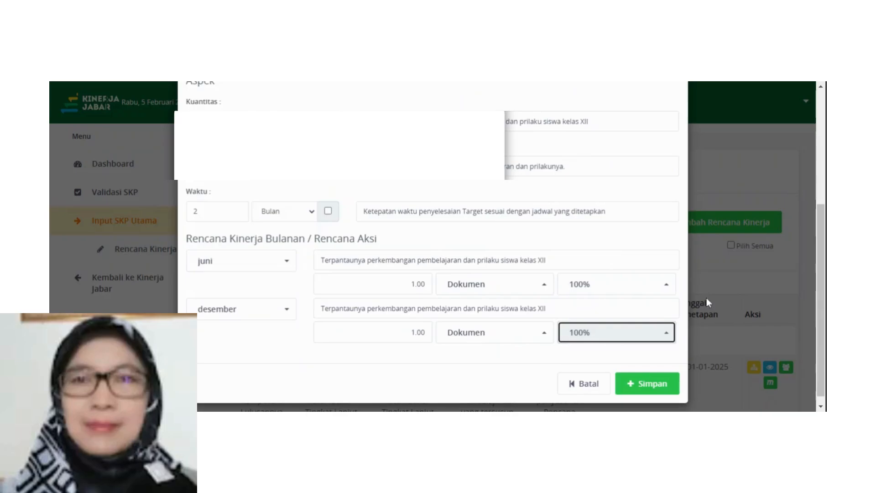
# Review the completed performance plan form, save it, and check the new plan in the Rencana Kinerja Pegawai list.
pyautogui.scroll(3, 818, 291)
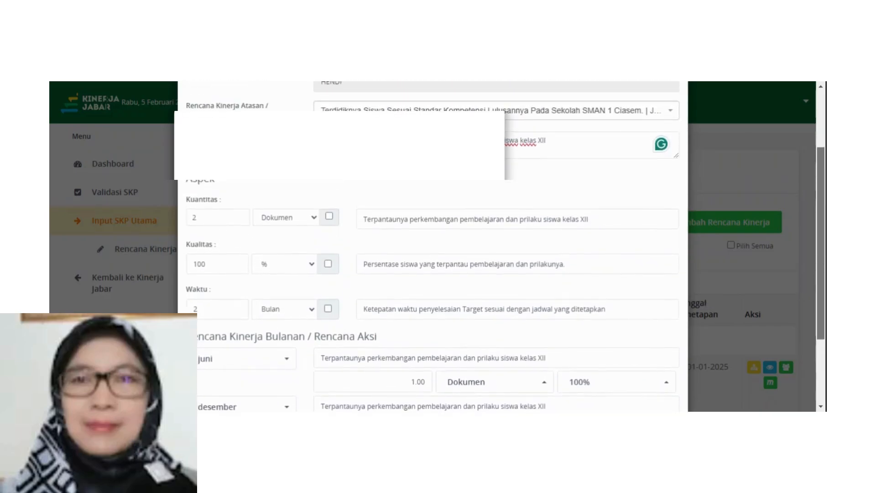
pyautogui.scroll(1, 815, 223)
pyautogui.scroll(-4, 815, 223)
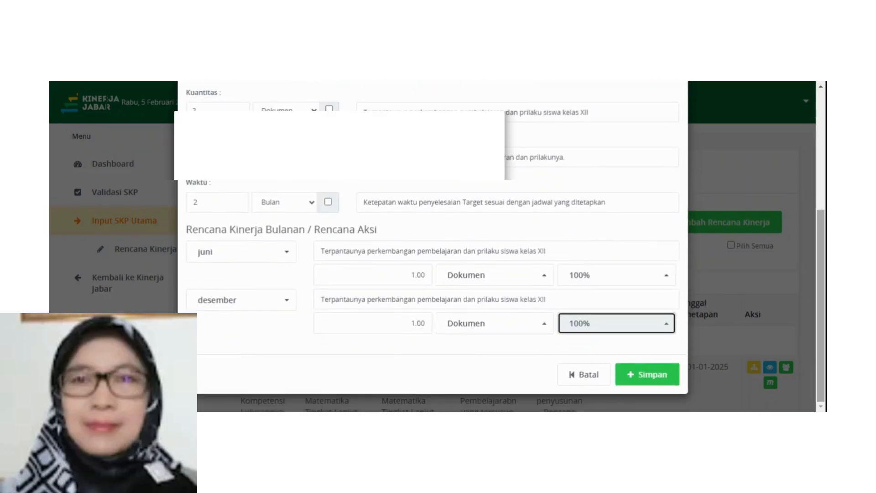
pyautogui.click(652, 380)
pyautogui.scroll(-7, 503, 274)
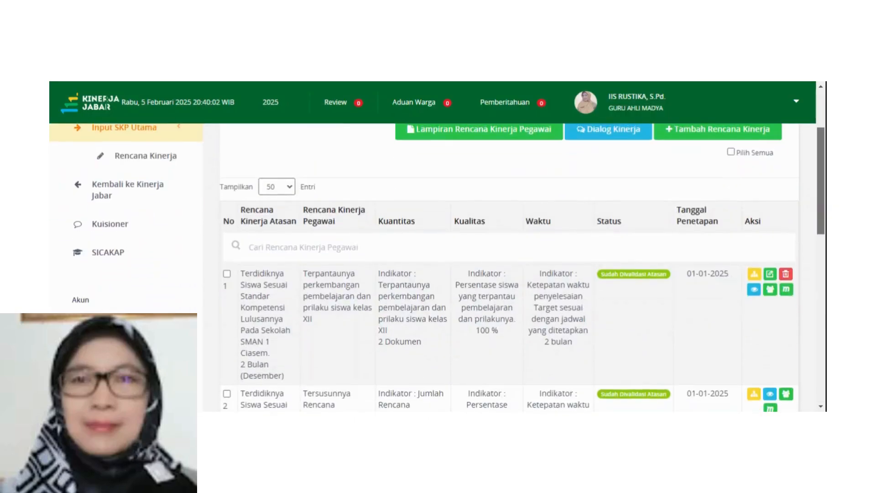
pyautogui.scroll(-5, 820, 350)
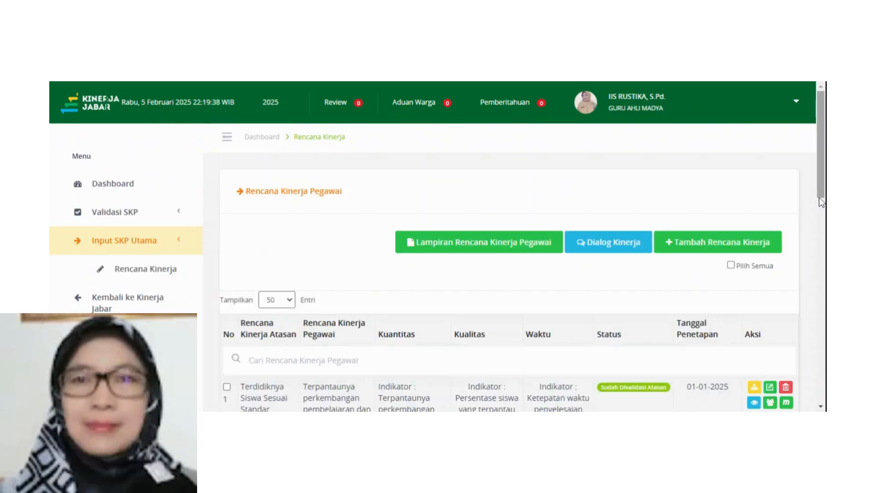
# Open the SKP attachments form and fill Dukungan Sumber Daya with "Dukungan buku penunjang dan media atau alat bantu pembelajaran yang memadai".
pyautogui.click(510, 253)
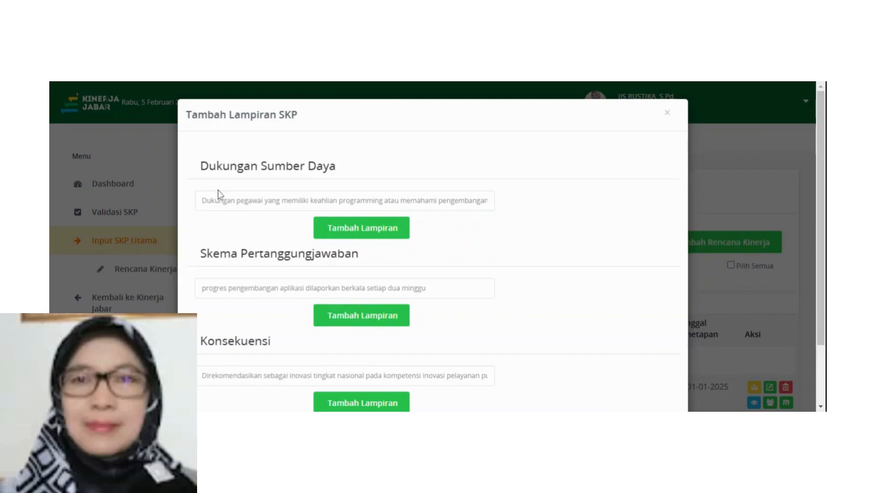
pyautogui.click(345, 201)
pyautogui.write('Dukungan buku penunjang dan media atau alat bantu pembelajaran yang memadai')
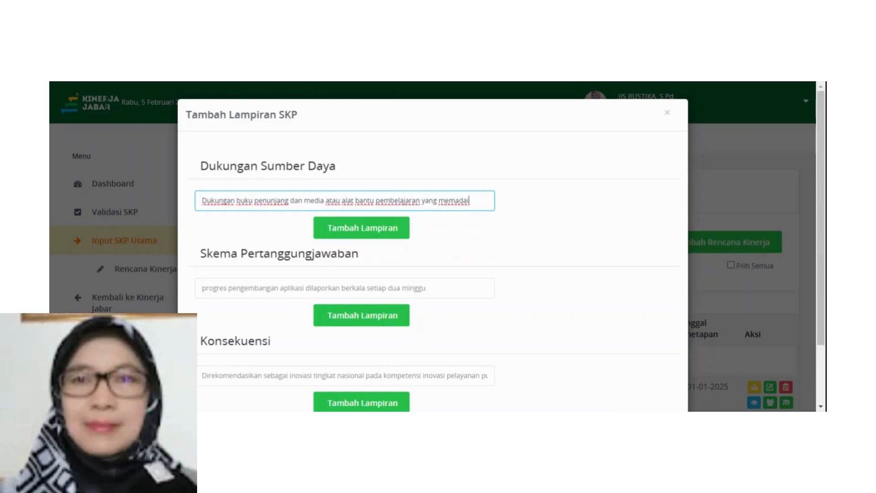
# Add a second Dukungan Sumber Daya entry reading "Dukungan dari atasan, rekan sejawat dan peserta didik".
pyautogui.click(356, 232)
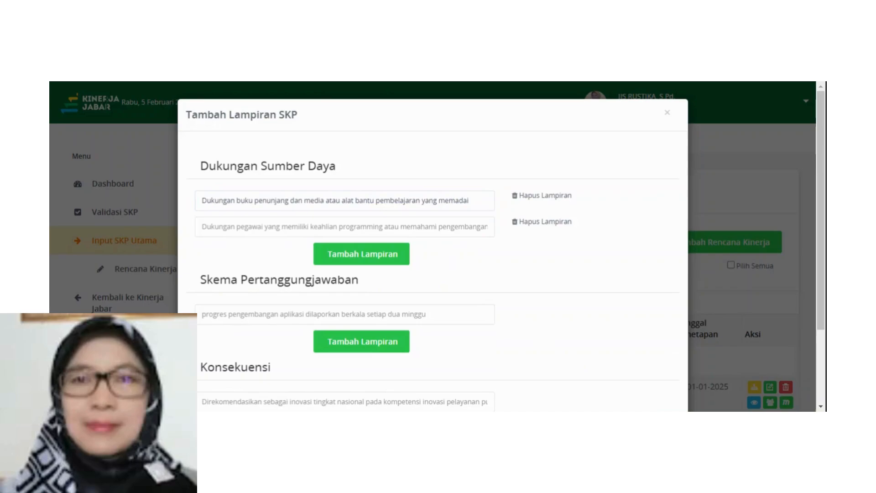
pyautogui.click(210, 219)
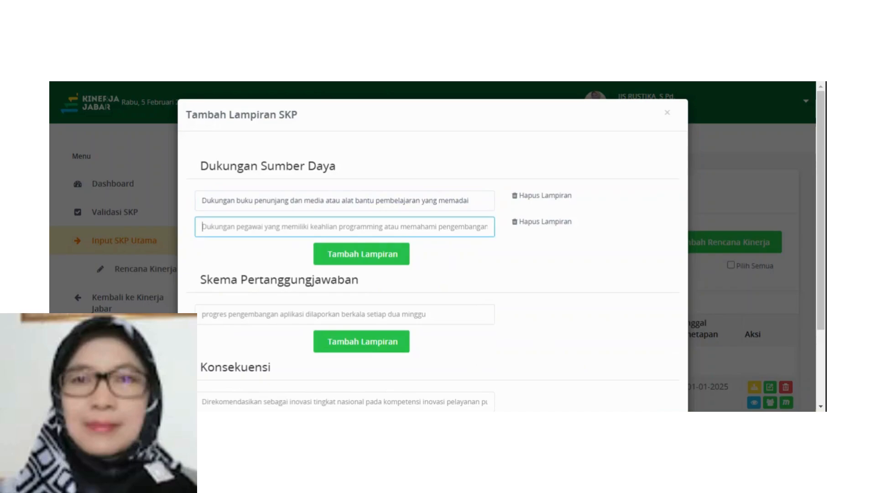
pyautogui.write('Dukungan dari atasan, rekan sejawat dan peserta didik')
pyautogui.click(344, 255)
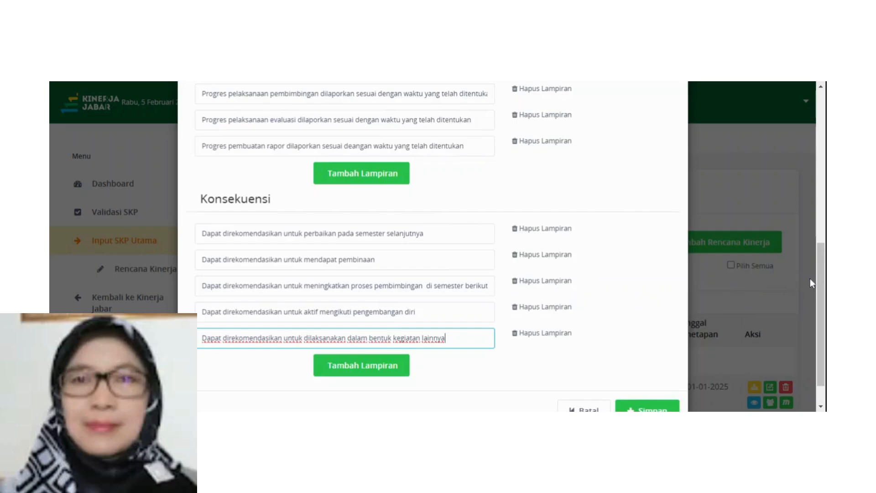
# Save the SKP attachments with the completed Dukungan Sumber Daya, Skema Pertanggungjawaban and Konsekuensi entries.
pyautogui.moveTo(822, 293); pyautogui.dragTo(823, 309)
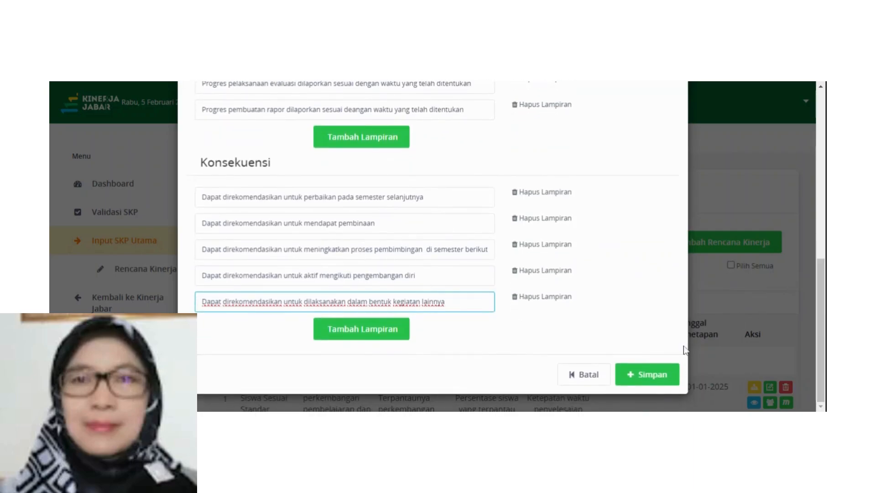
pyautogui.click(652, 375)
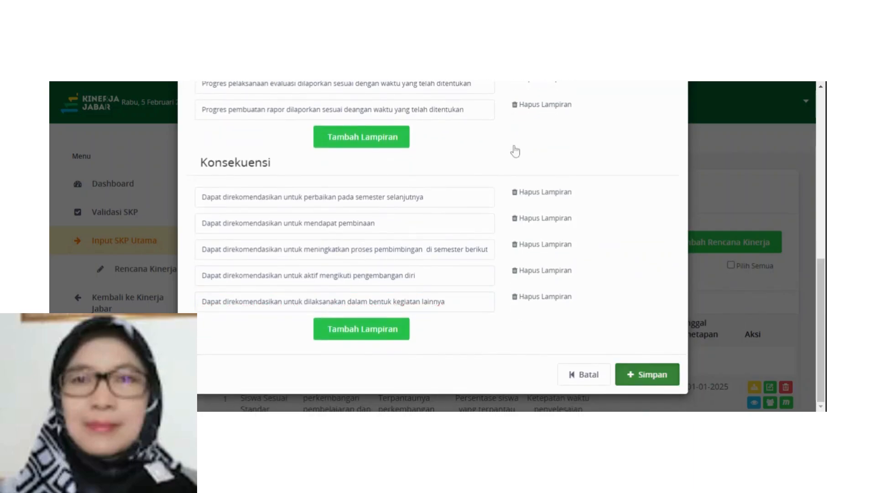